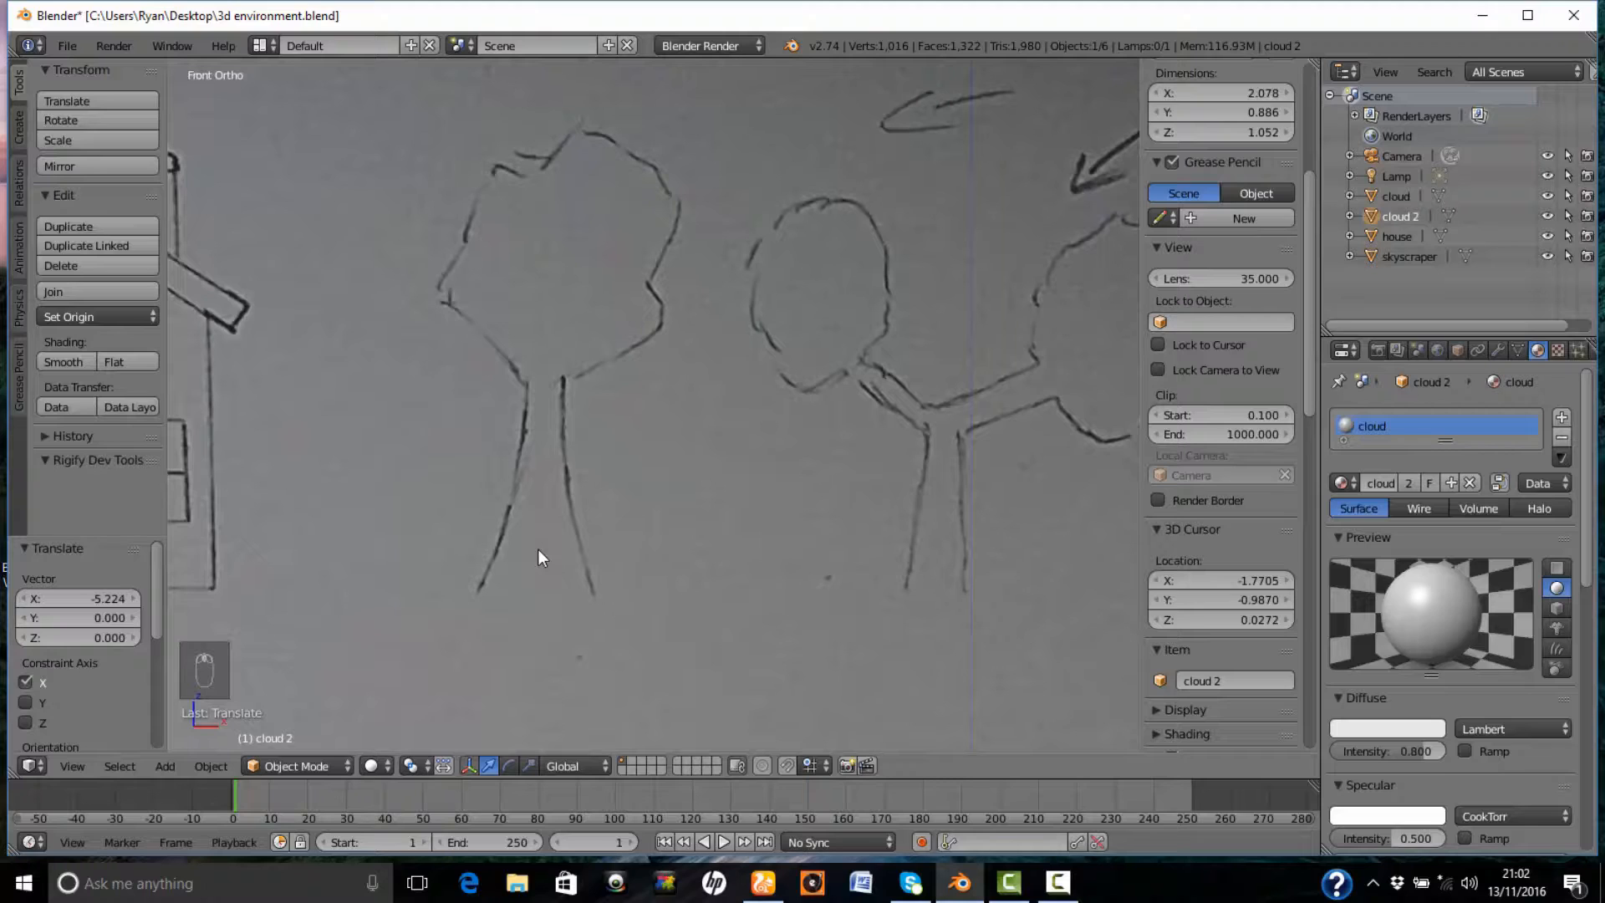
- Add a cube over the first sketched tree's trunk and scale it down uniformly to about 0.176 per side
left_click(538, 550)
key("shift+a")
mouse_move(544, 548)
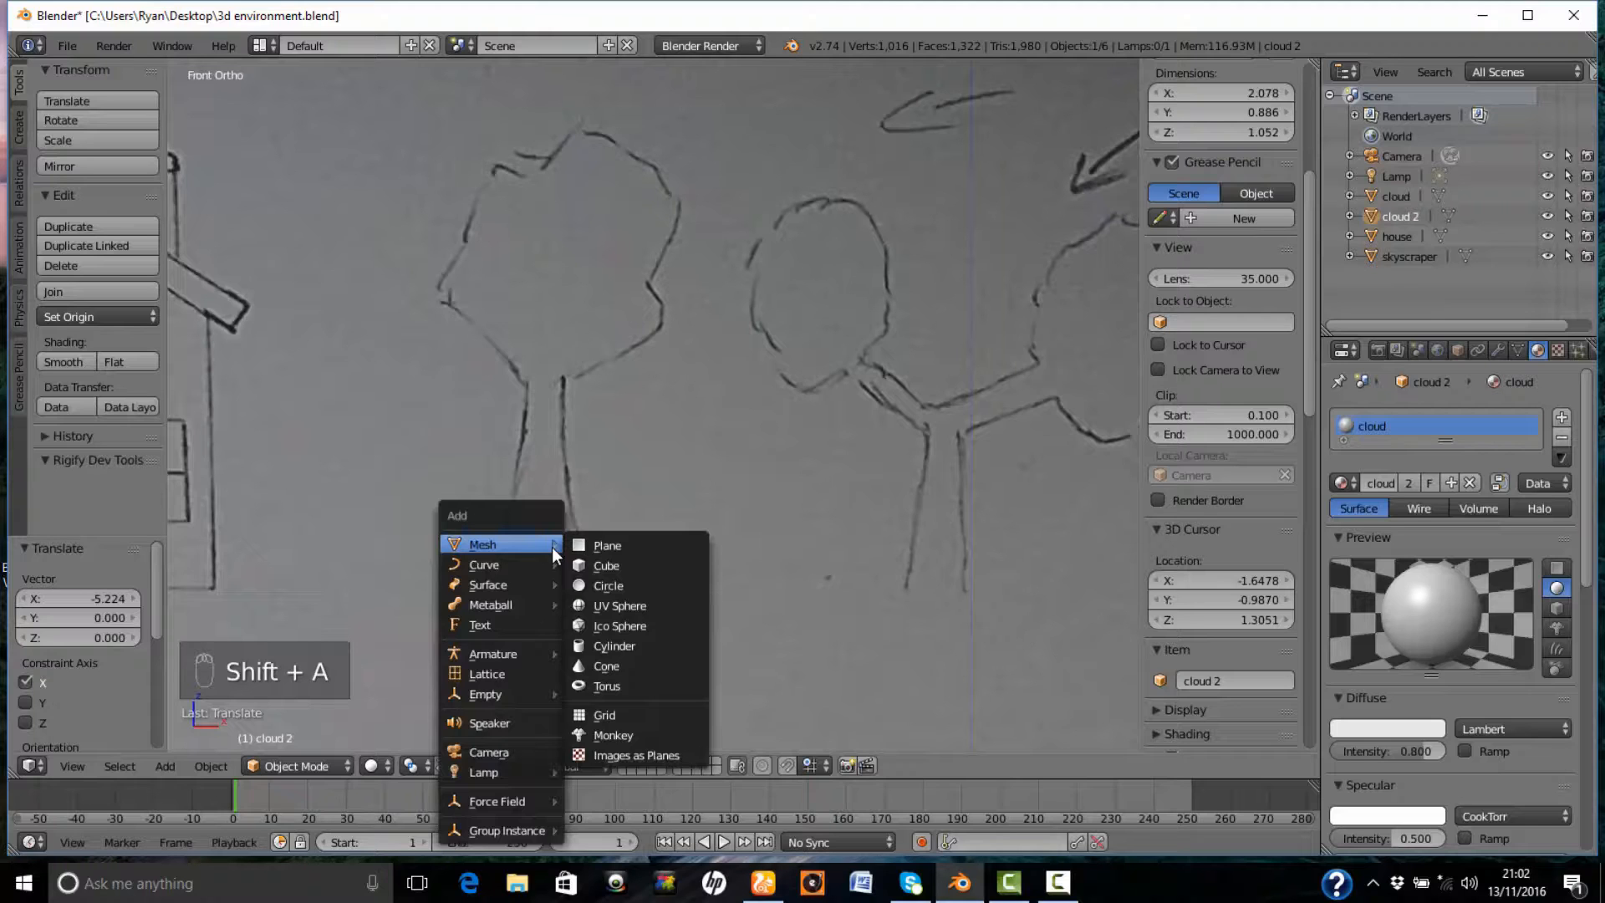
left_click(628, 568)
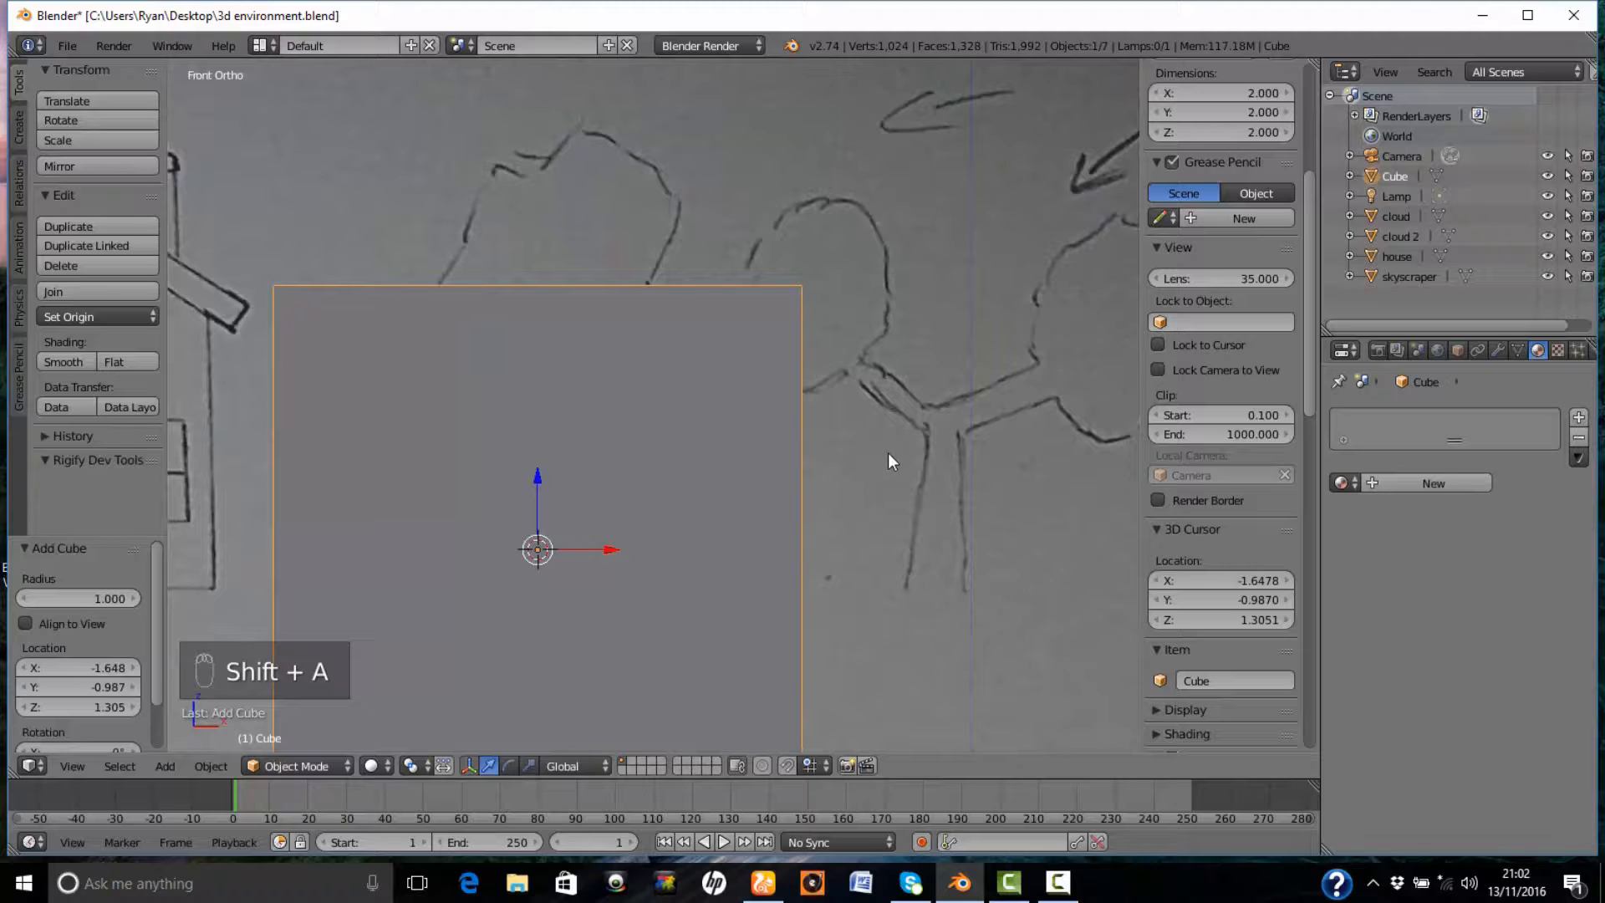
left_click_drag(536, 488, 610, 364)
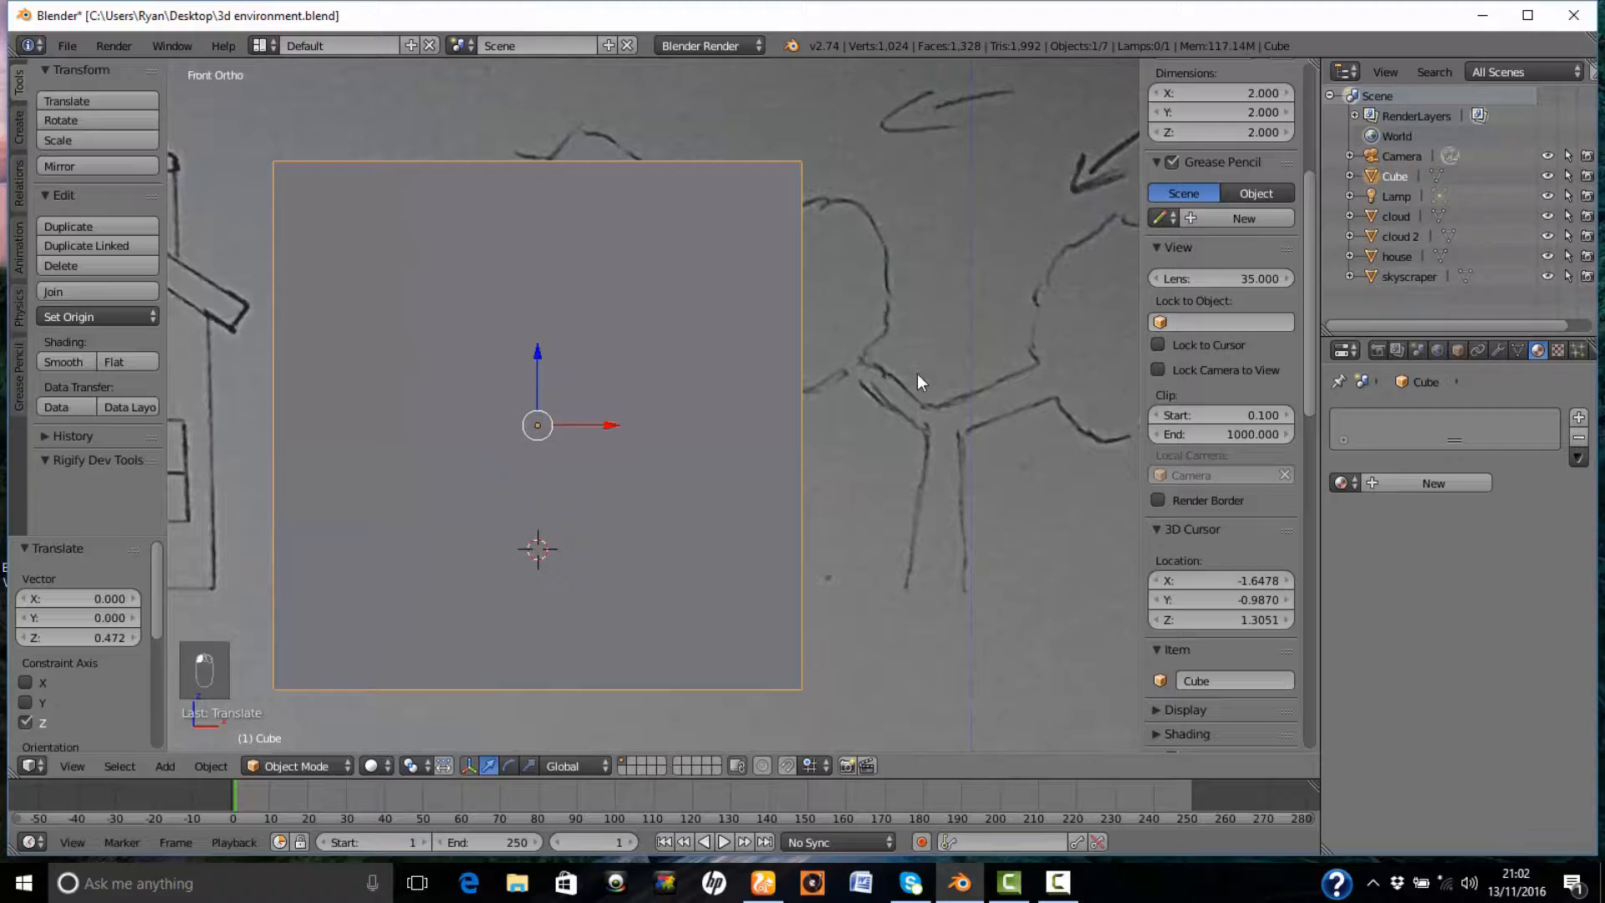
key("s")
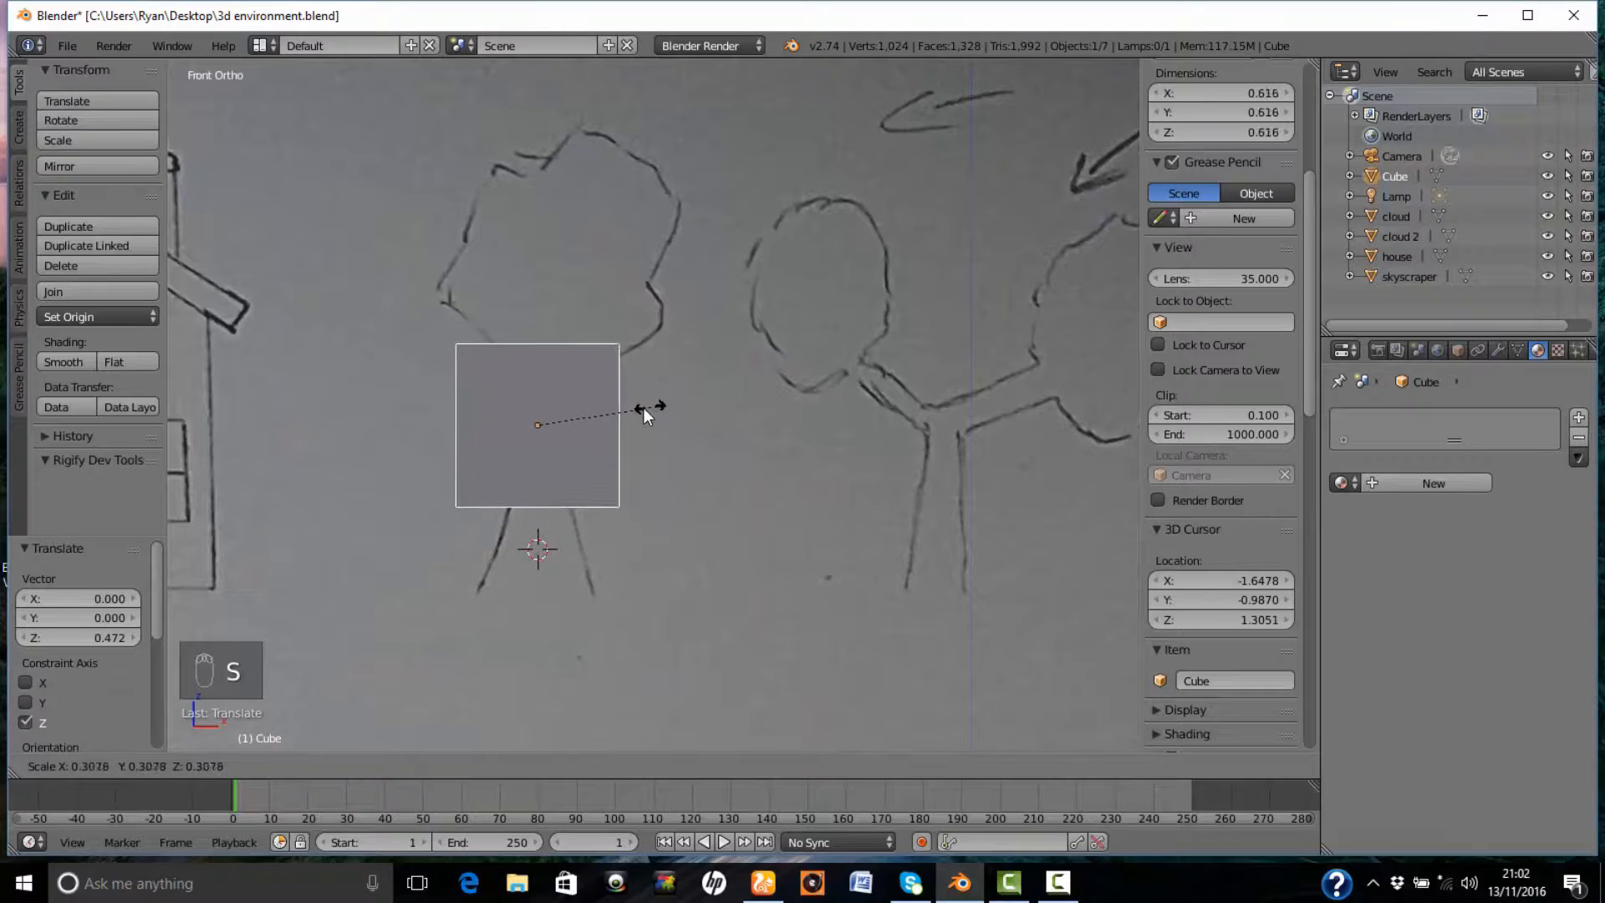
left_click(570, 415)
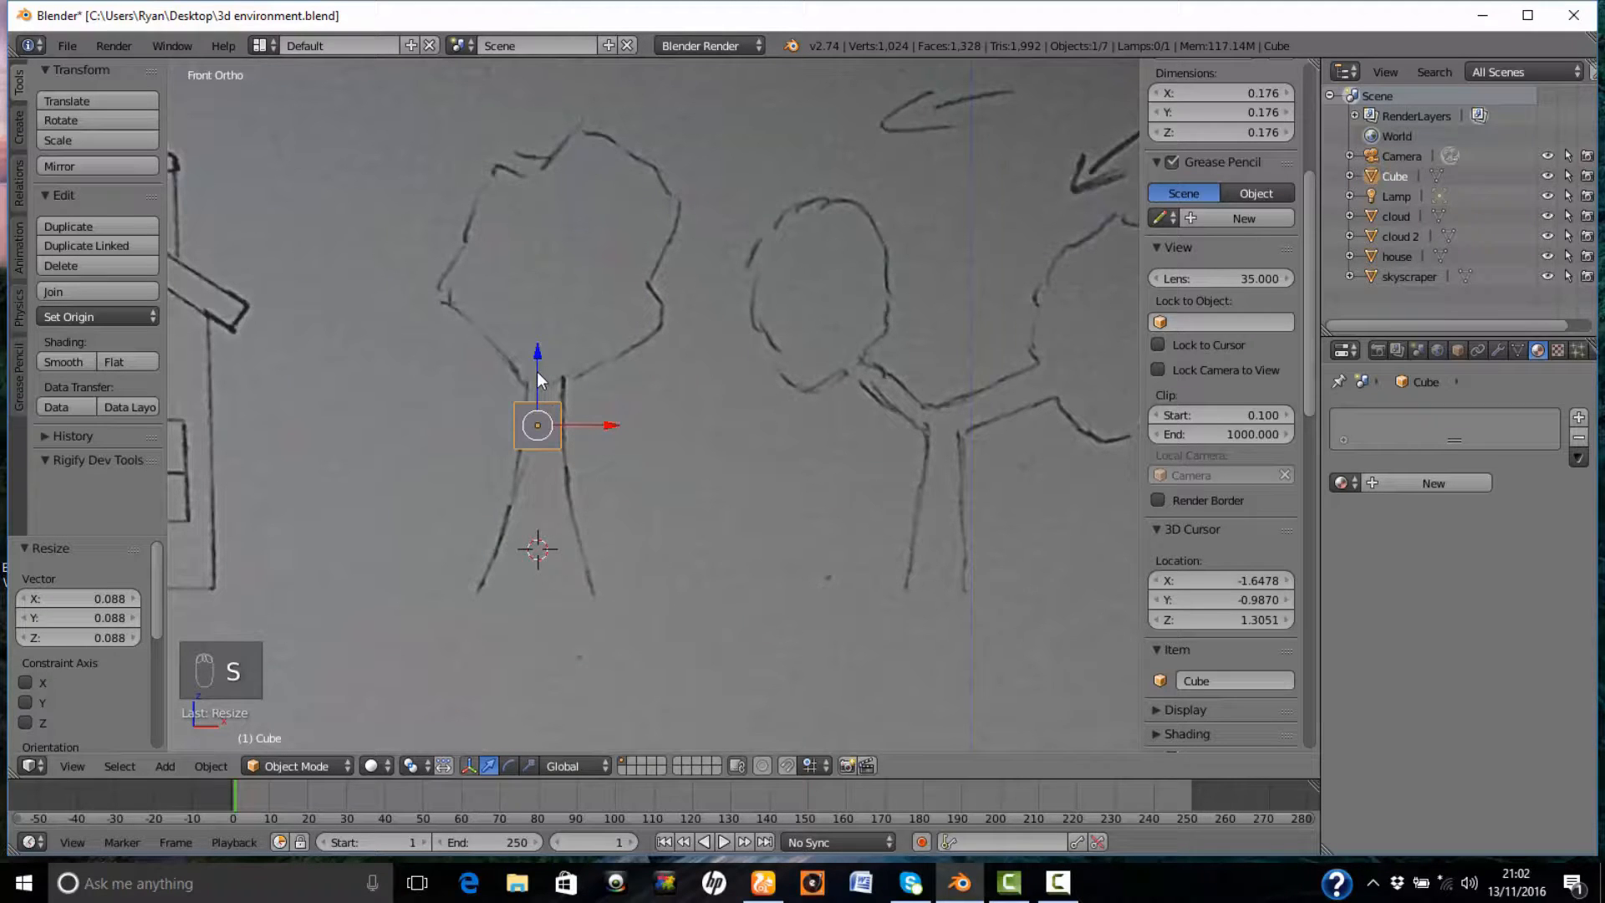
- Move the small cube down to the base of the sketched trunk and nudge it about 0.019 along X to centre it
left_click_drag(537, 371, 529, 515)
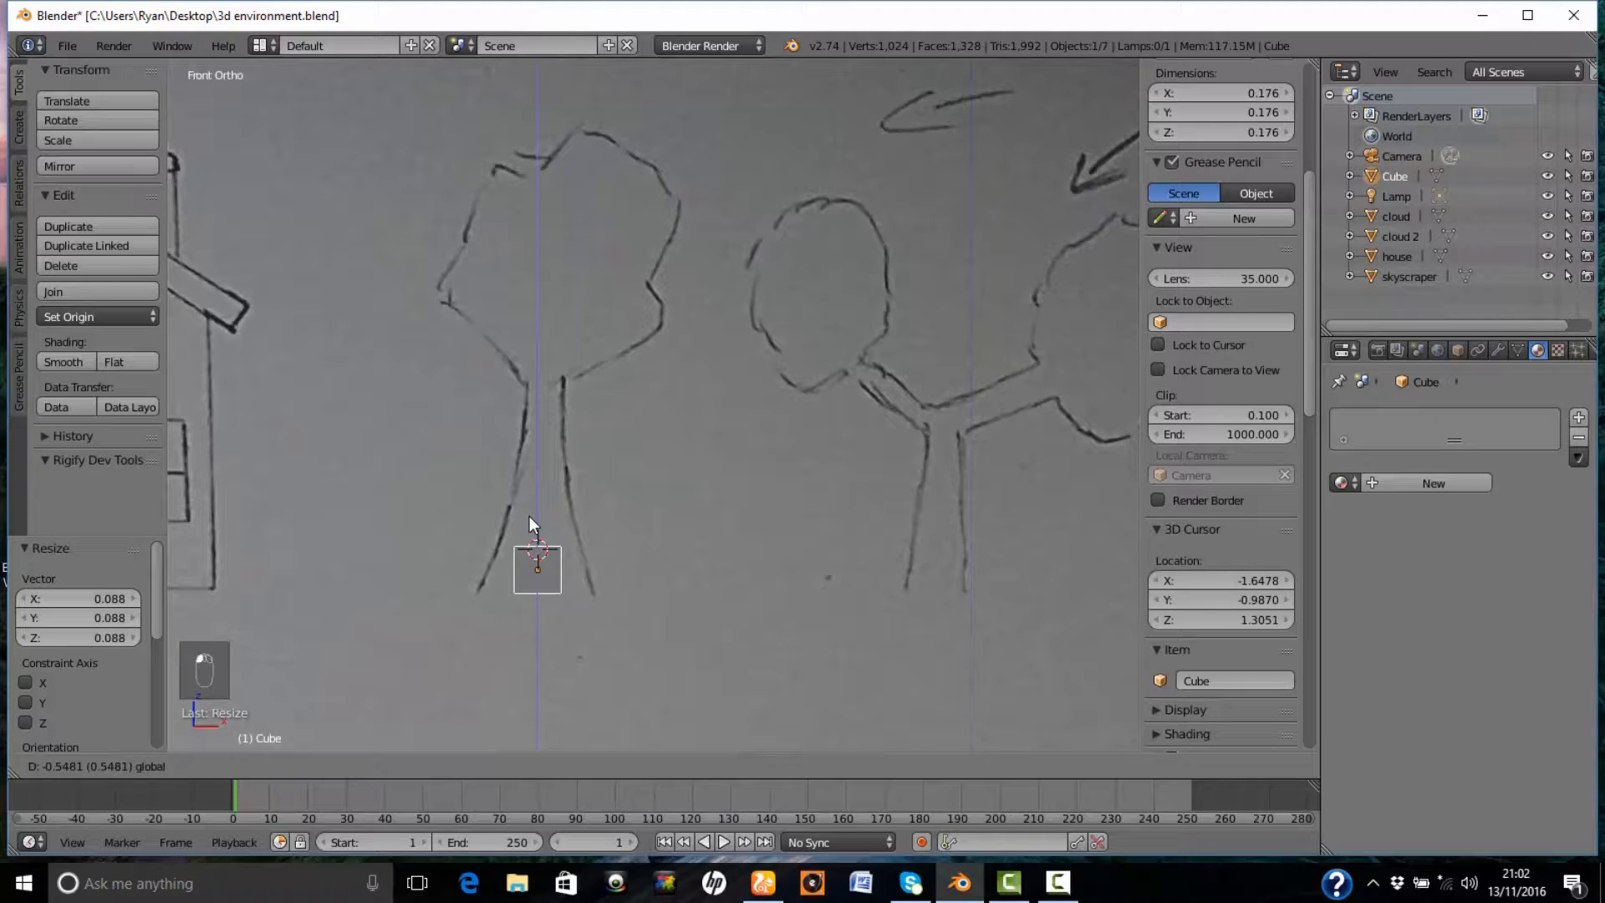
left_click_drag(529, 515, 529, 515)
left_click_drag(585, 569, 596, 566)
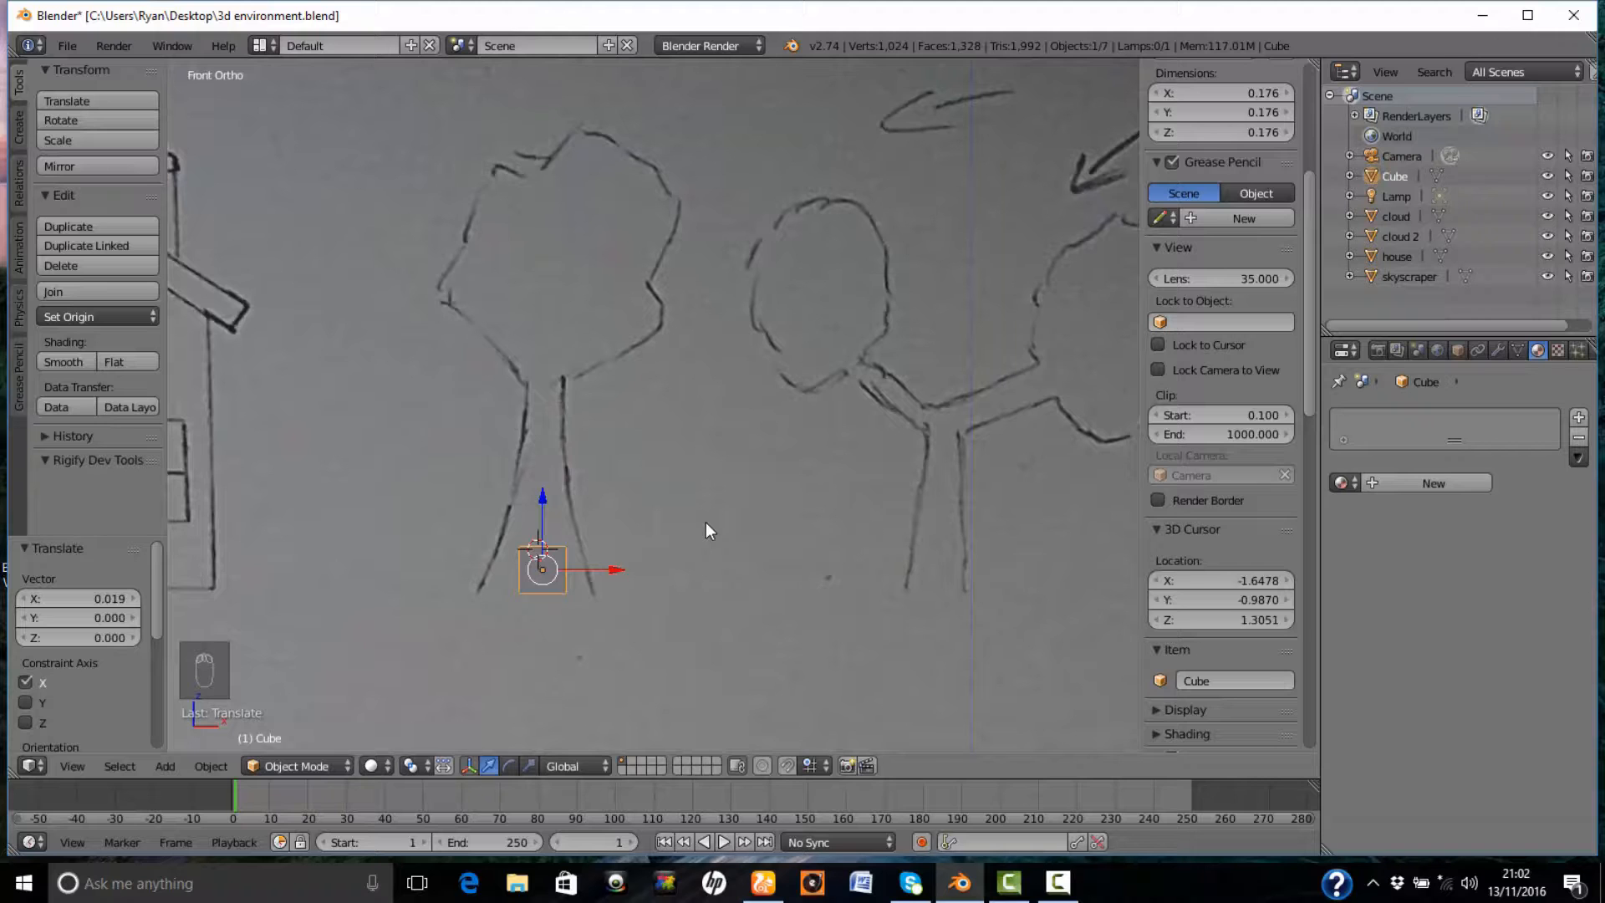
- Stretch the cube along Z to about 0.943 tall and raise it about 0.362 to cover the sketched trunk
key("s")
key("z")
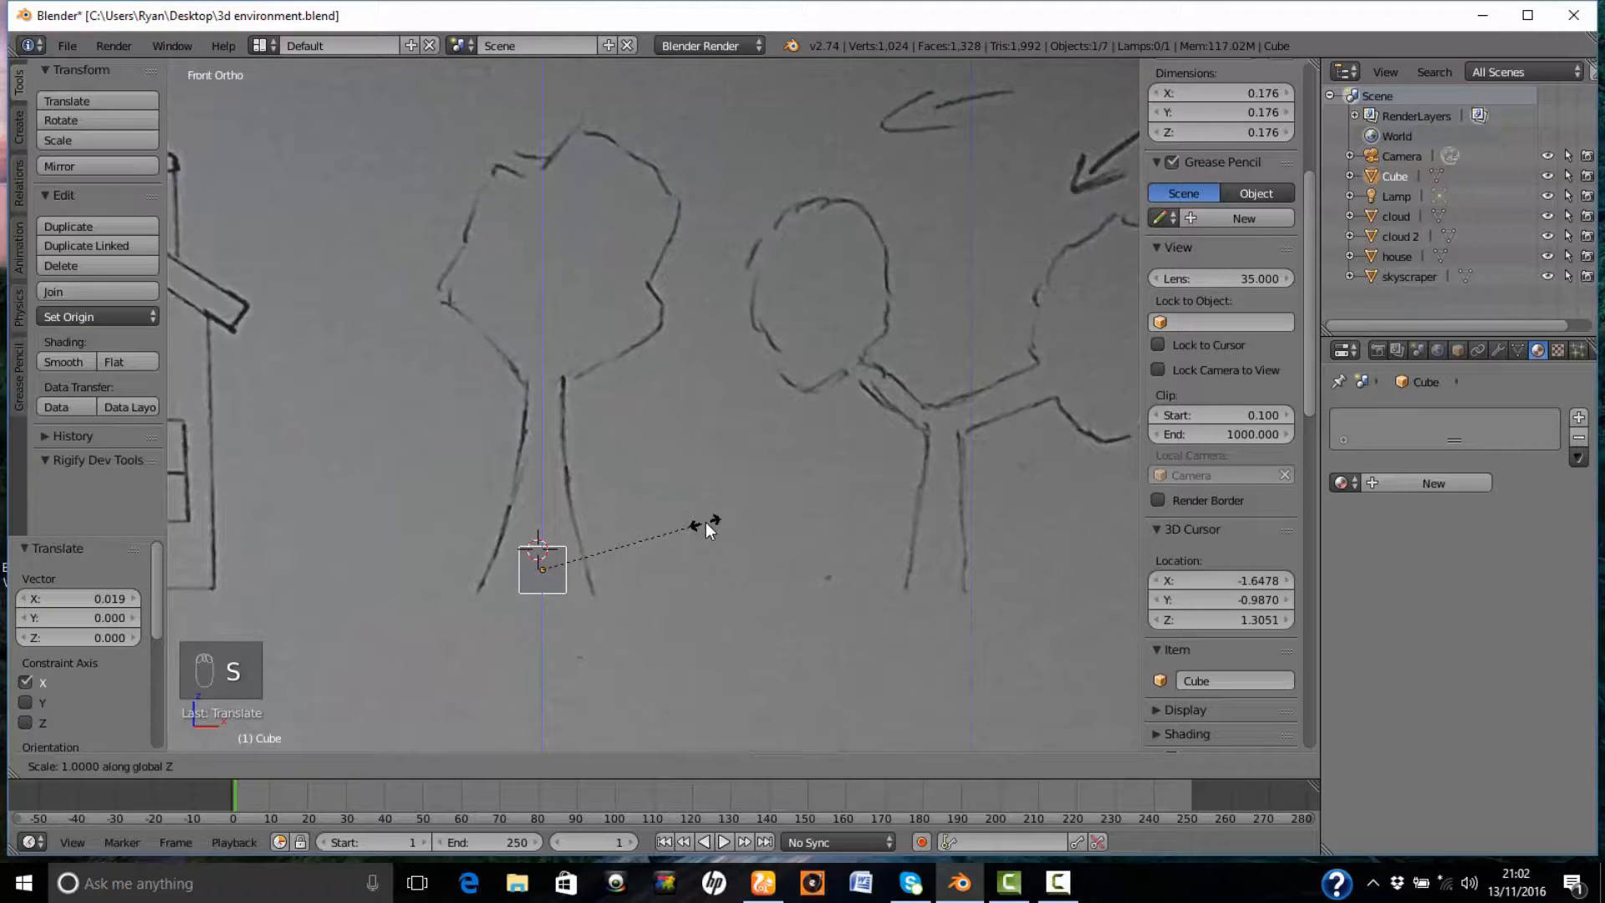
left_click(824, 272)
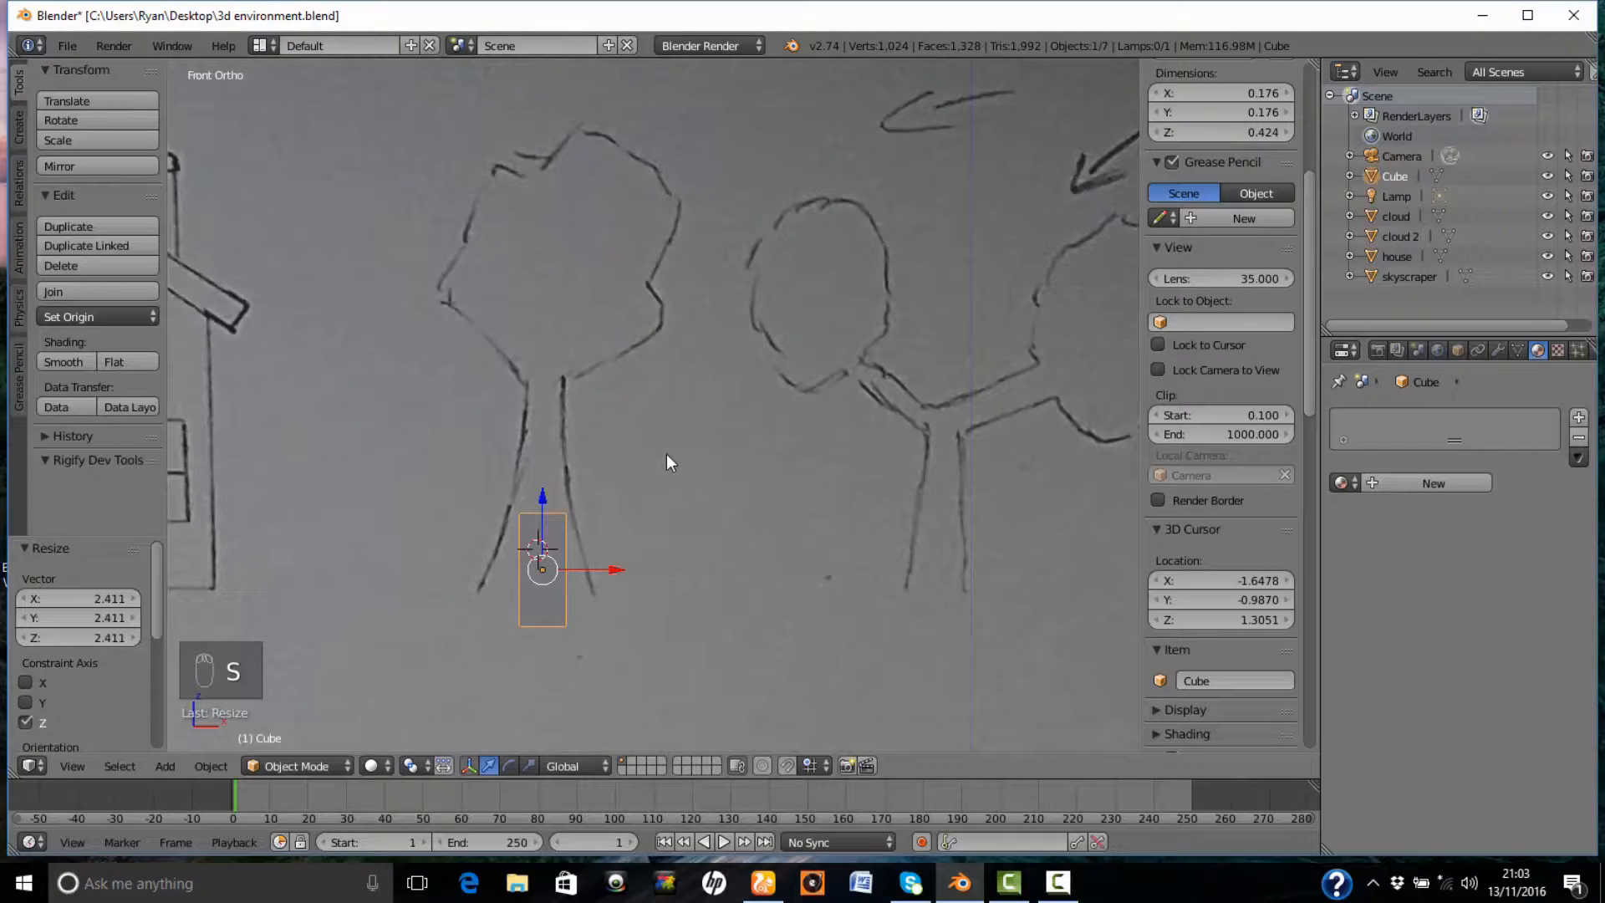
key("s")
key("z")
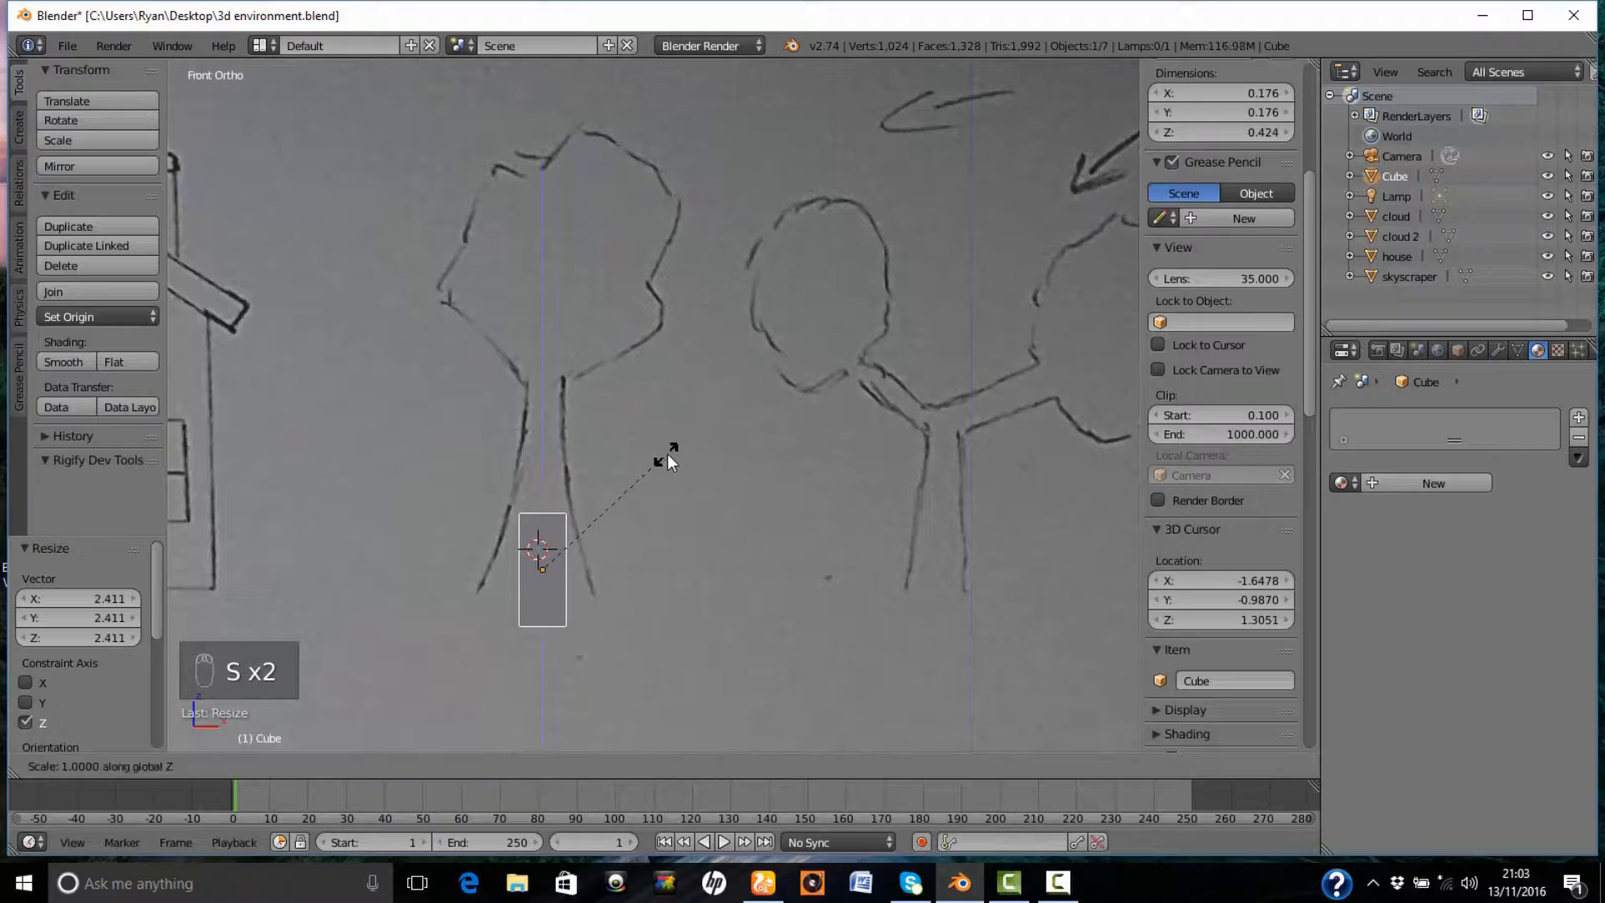
left_click(826, 352)
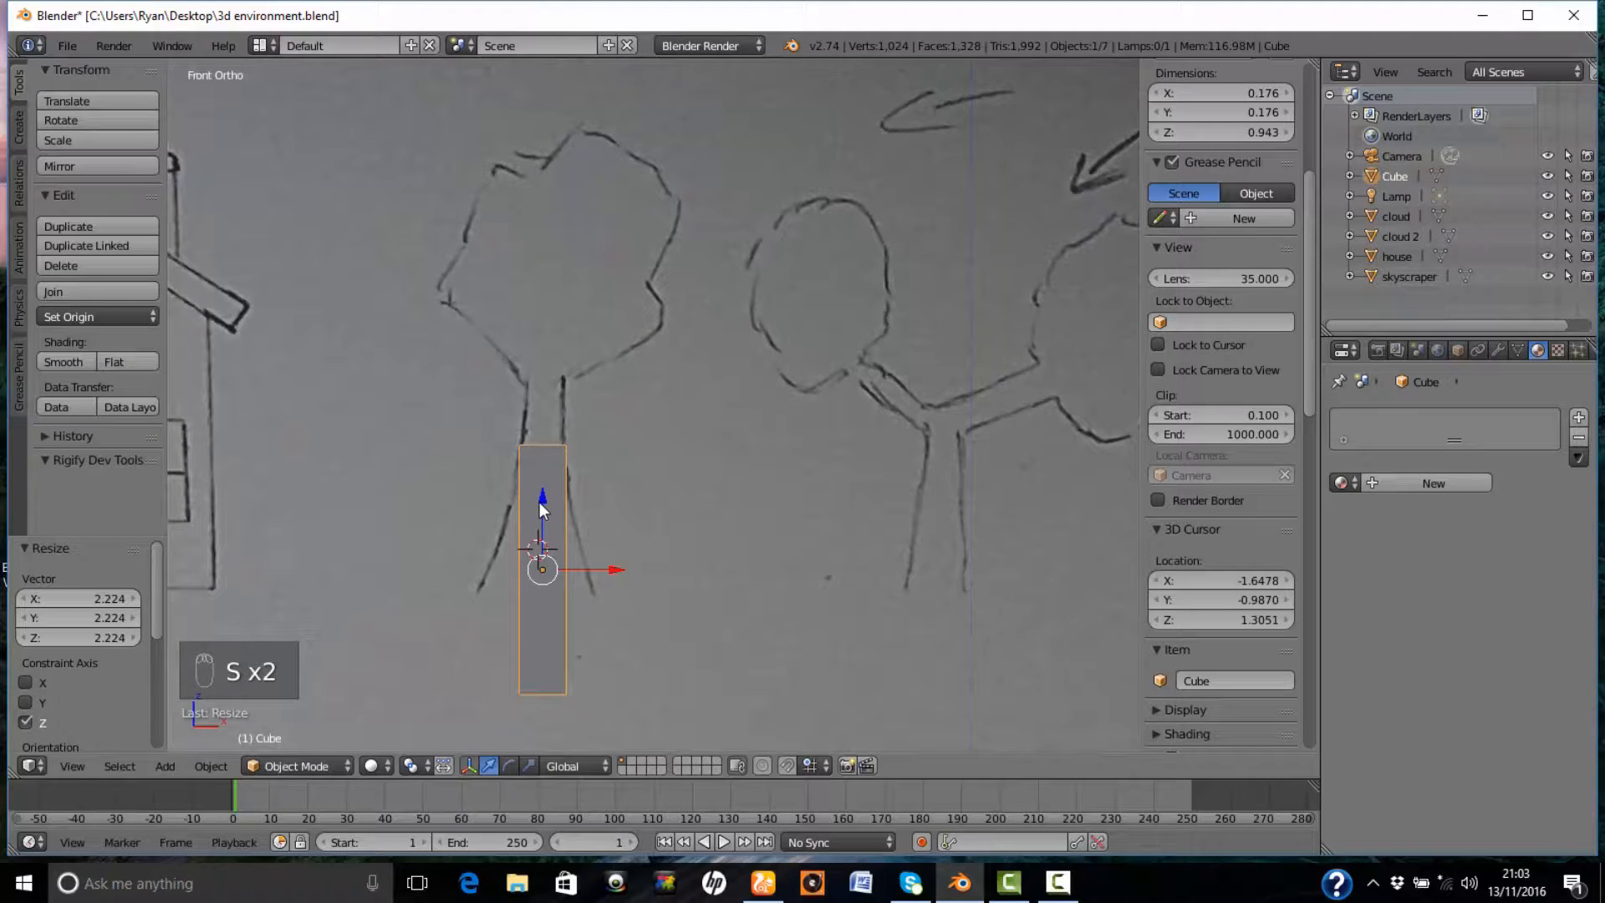
left_click_drag(540, 501, 554, 402)
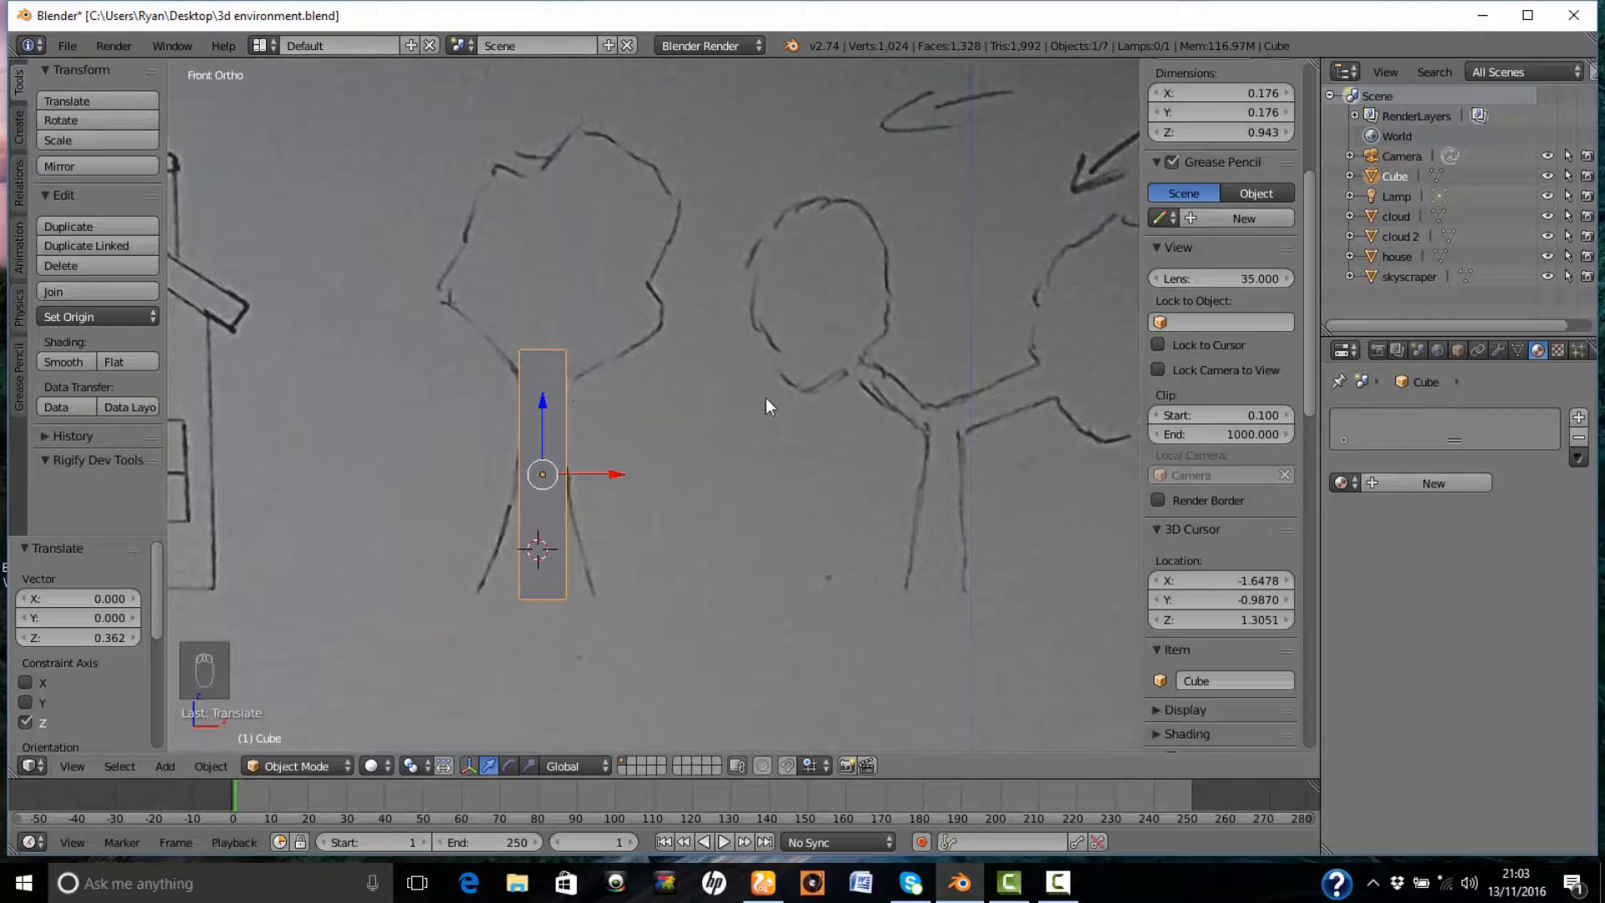
- In wireframe display, shorten the trunk block to about 0.841 along Z and lower it about 0.049 to match the sketch
key("z")
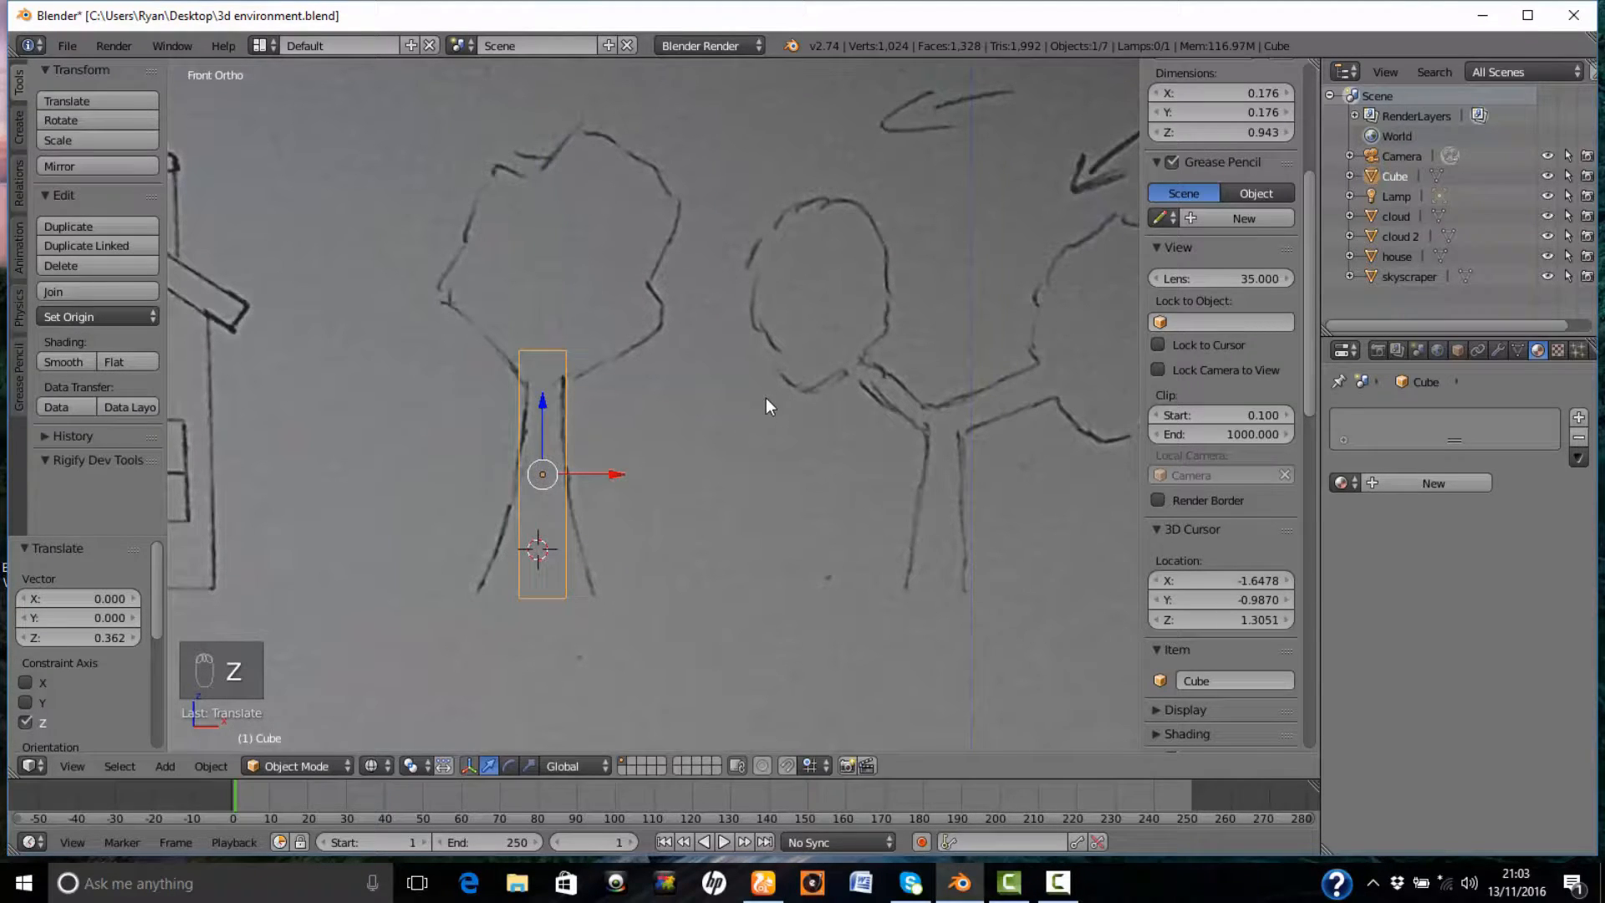
key("s")
key("z")
left_click(740, 403)
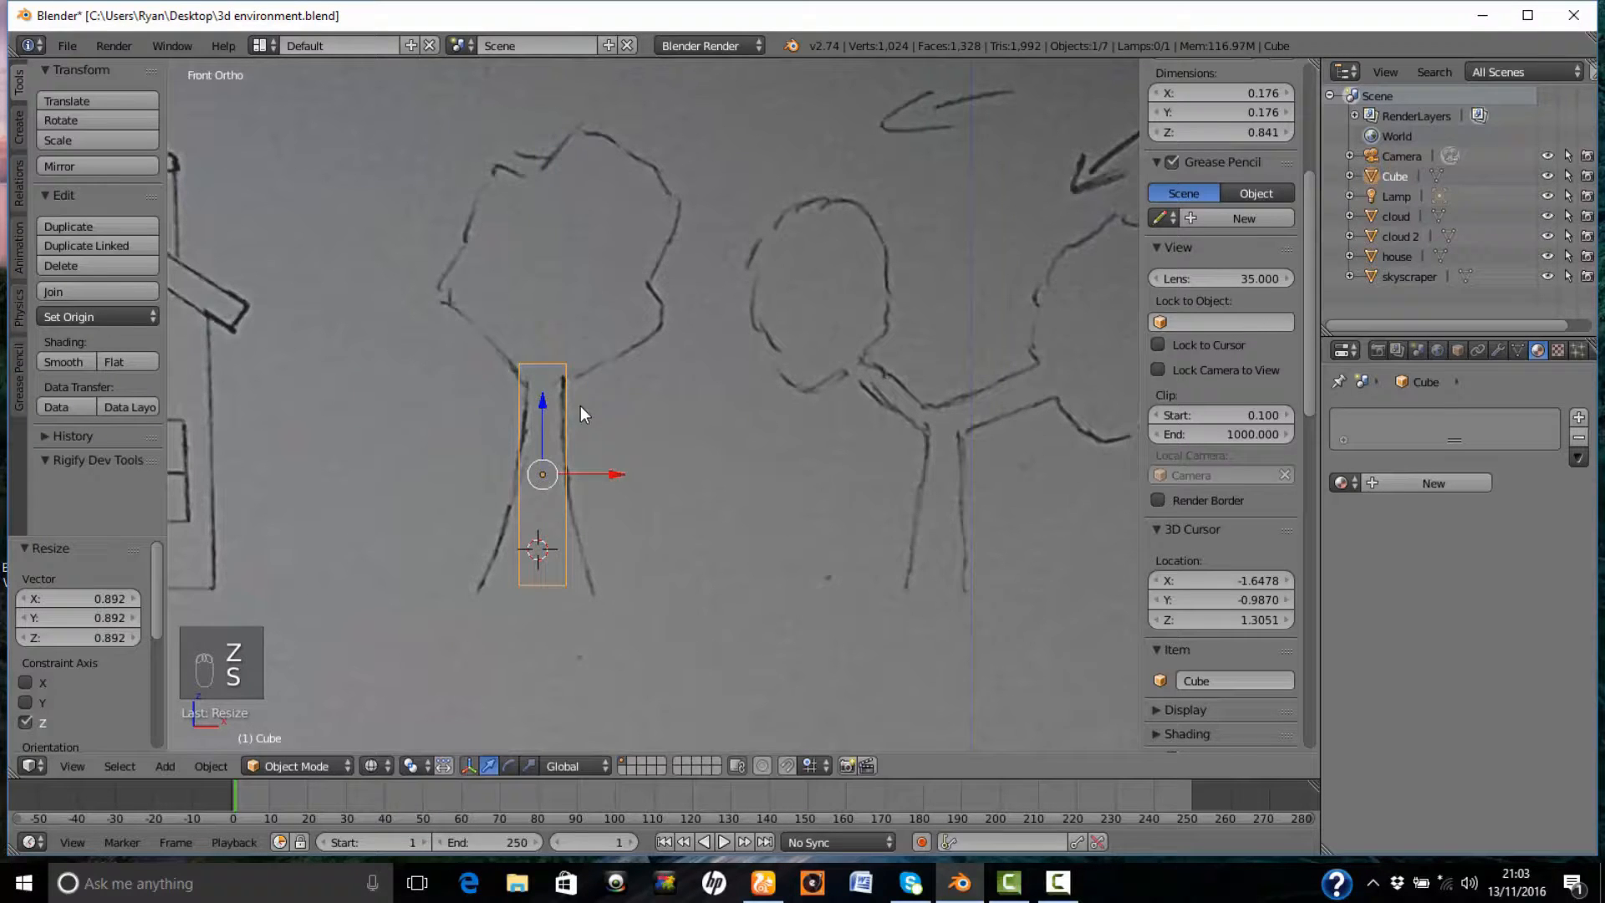
left_click_drag(538, 411, 539, 430)
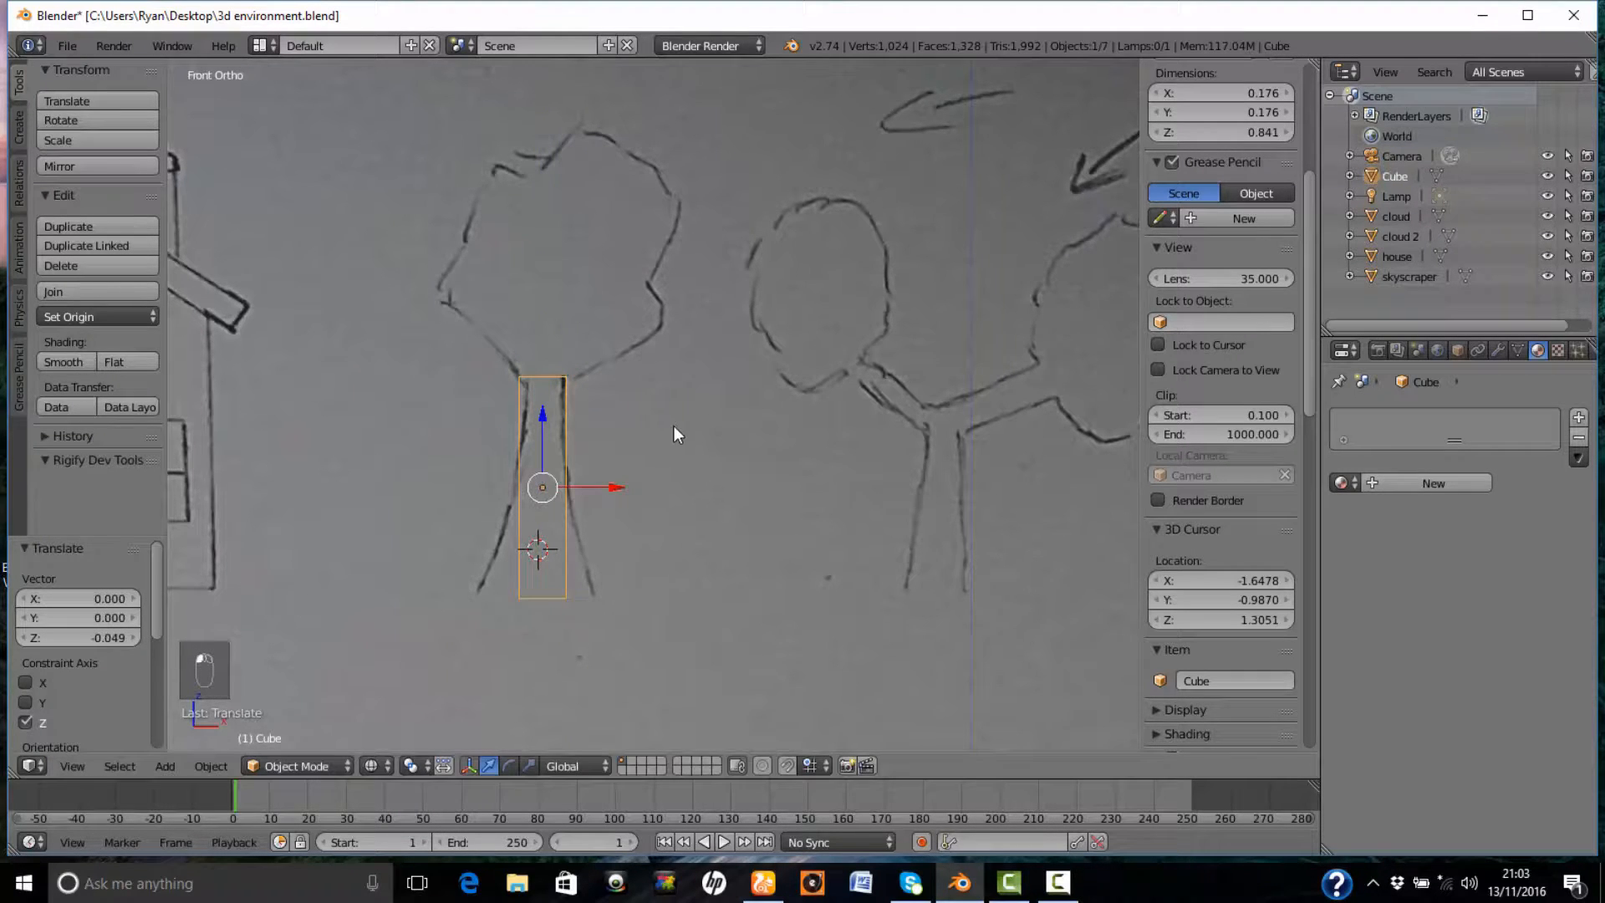
- In Edit Mode, select only the trunk's four top vertices and scale them to about 0.778 to narrow the top
key("Tab")
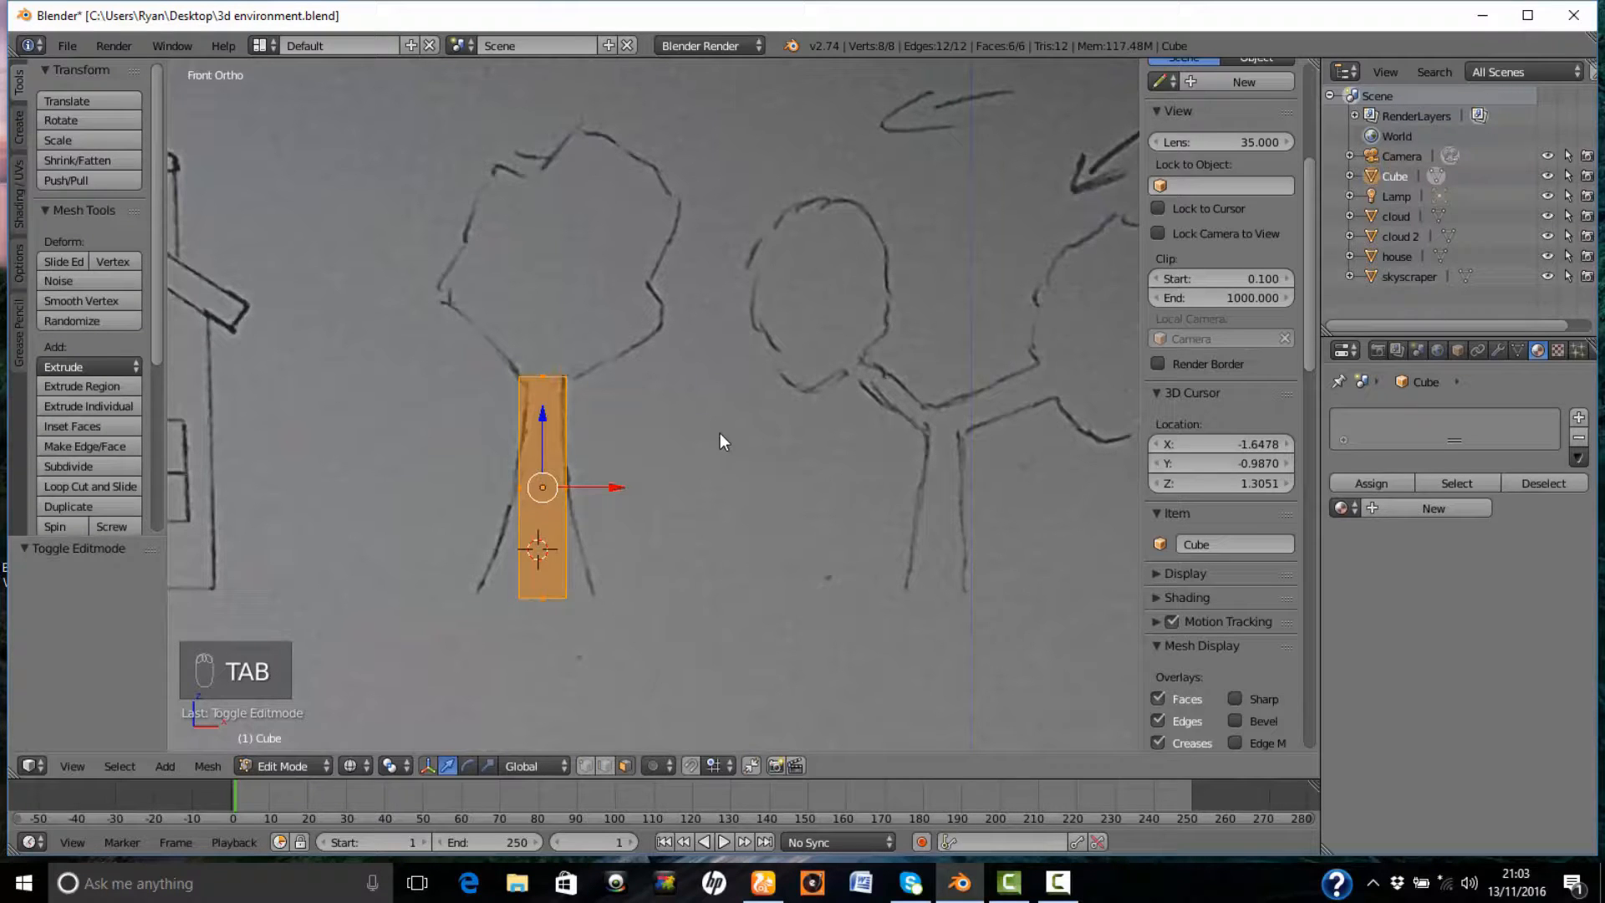
key("a")
key("a")
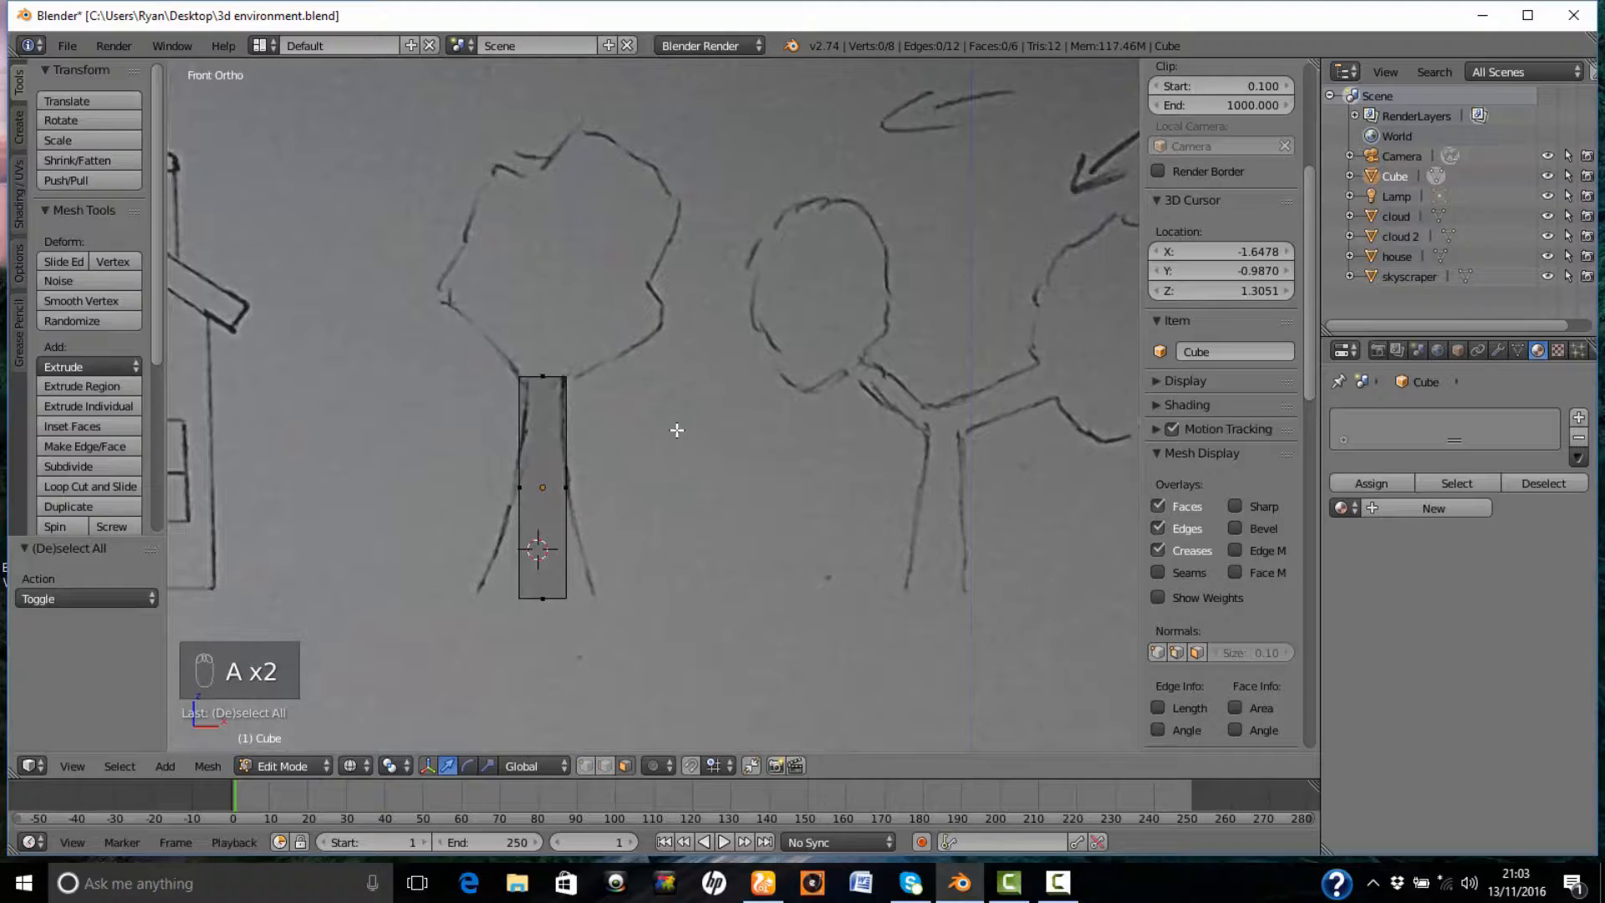
key("b")
left_click_drag(476, 352, 591, 394)
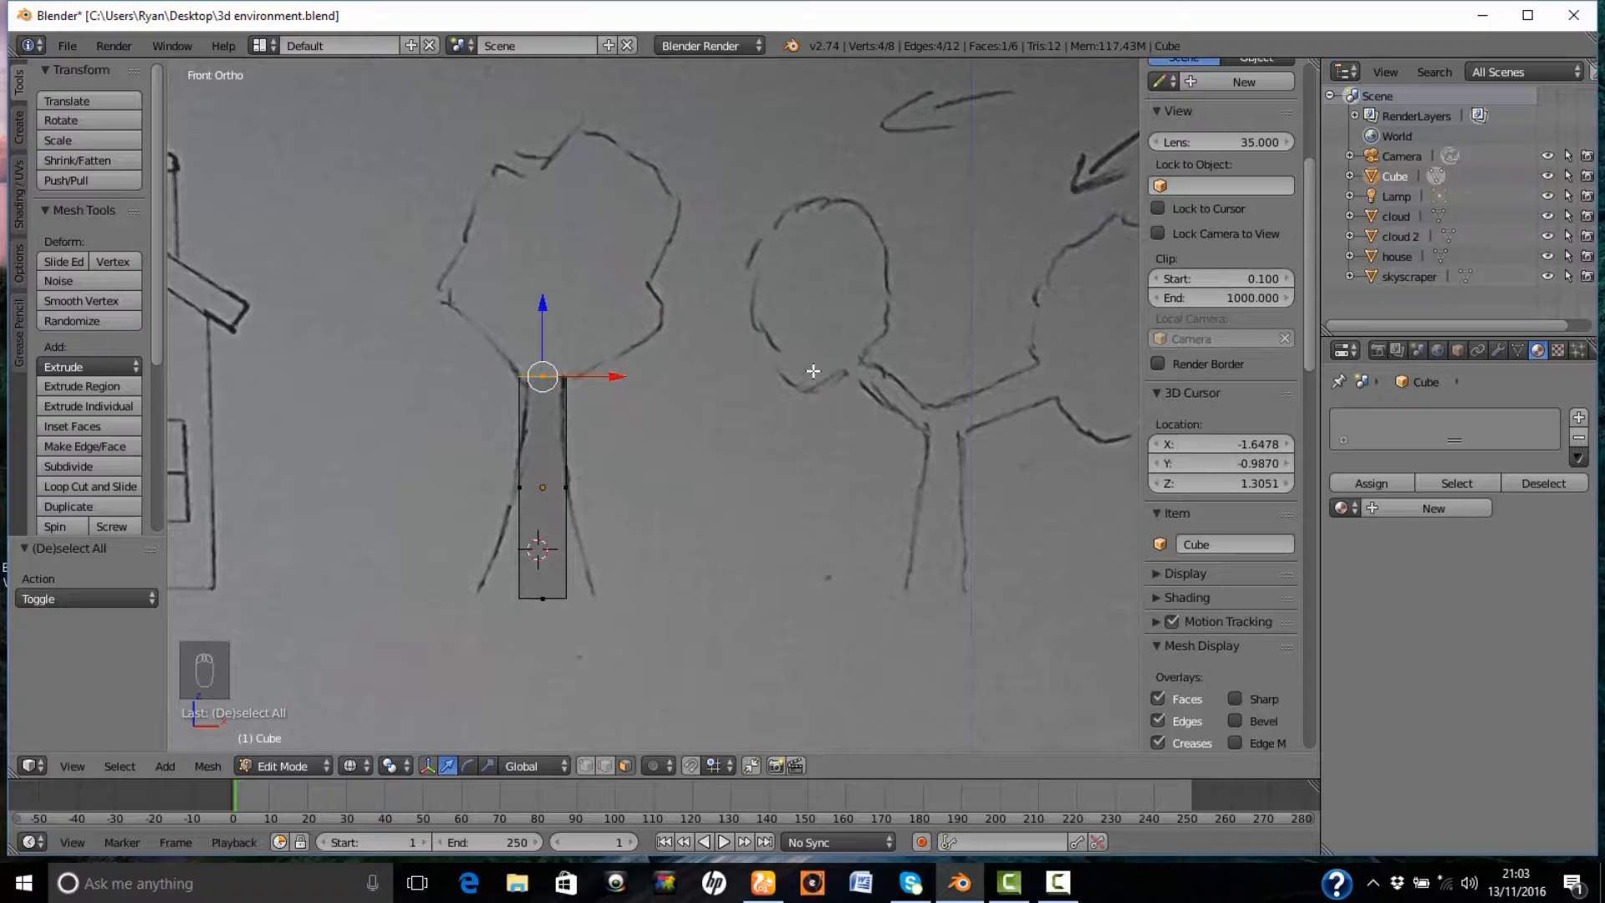
key("s")
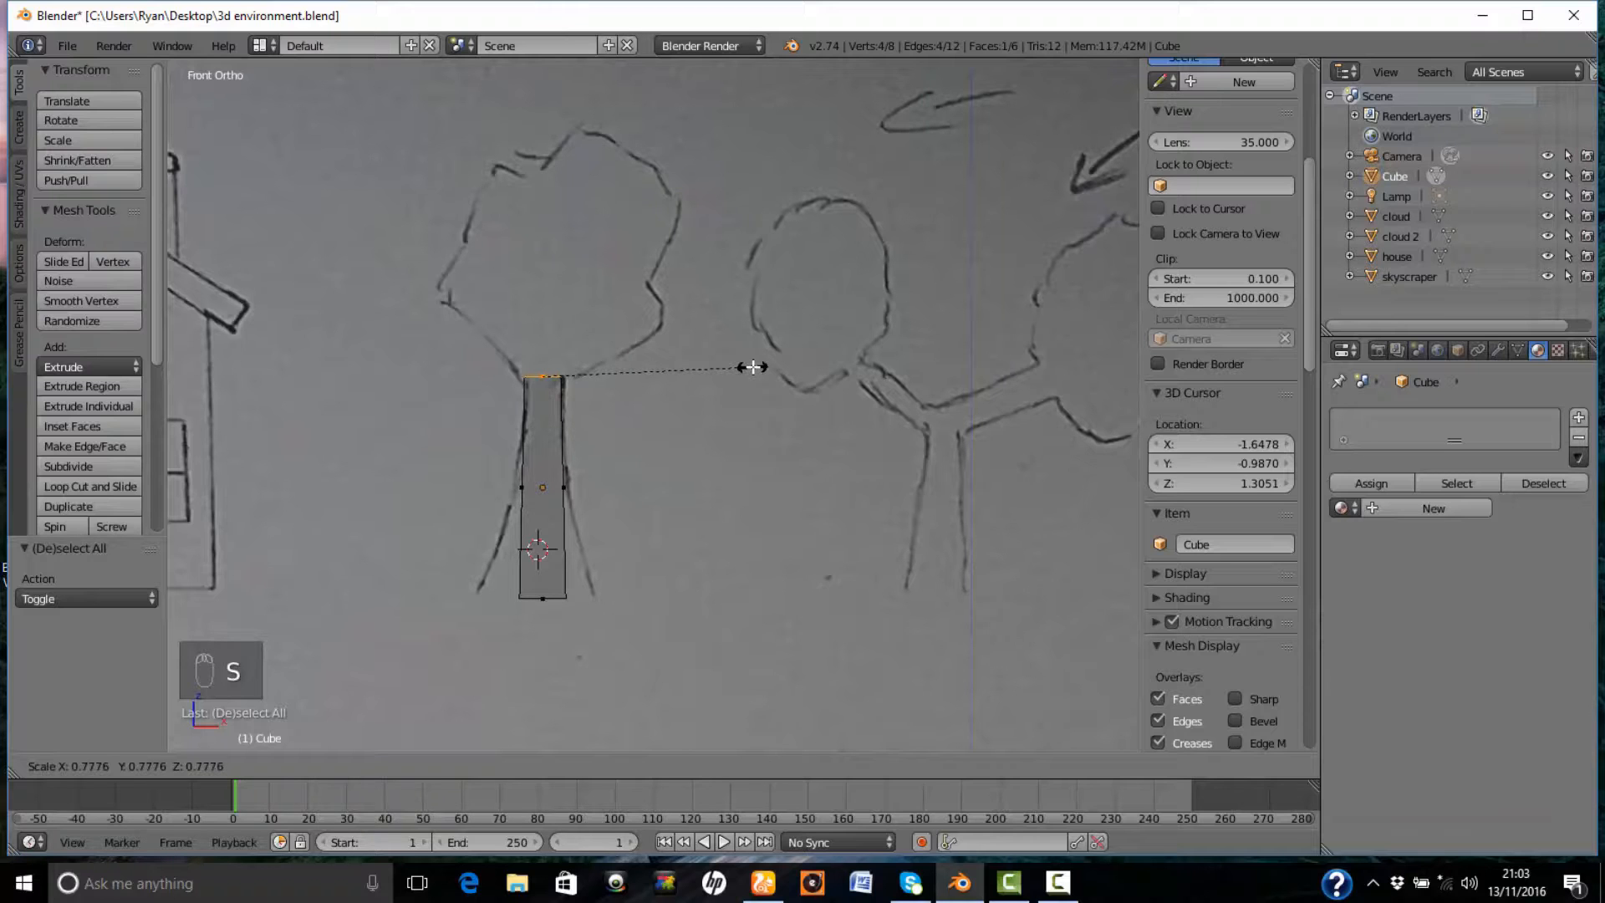
left_click(752, 367)
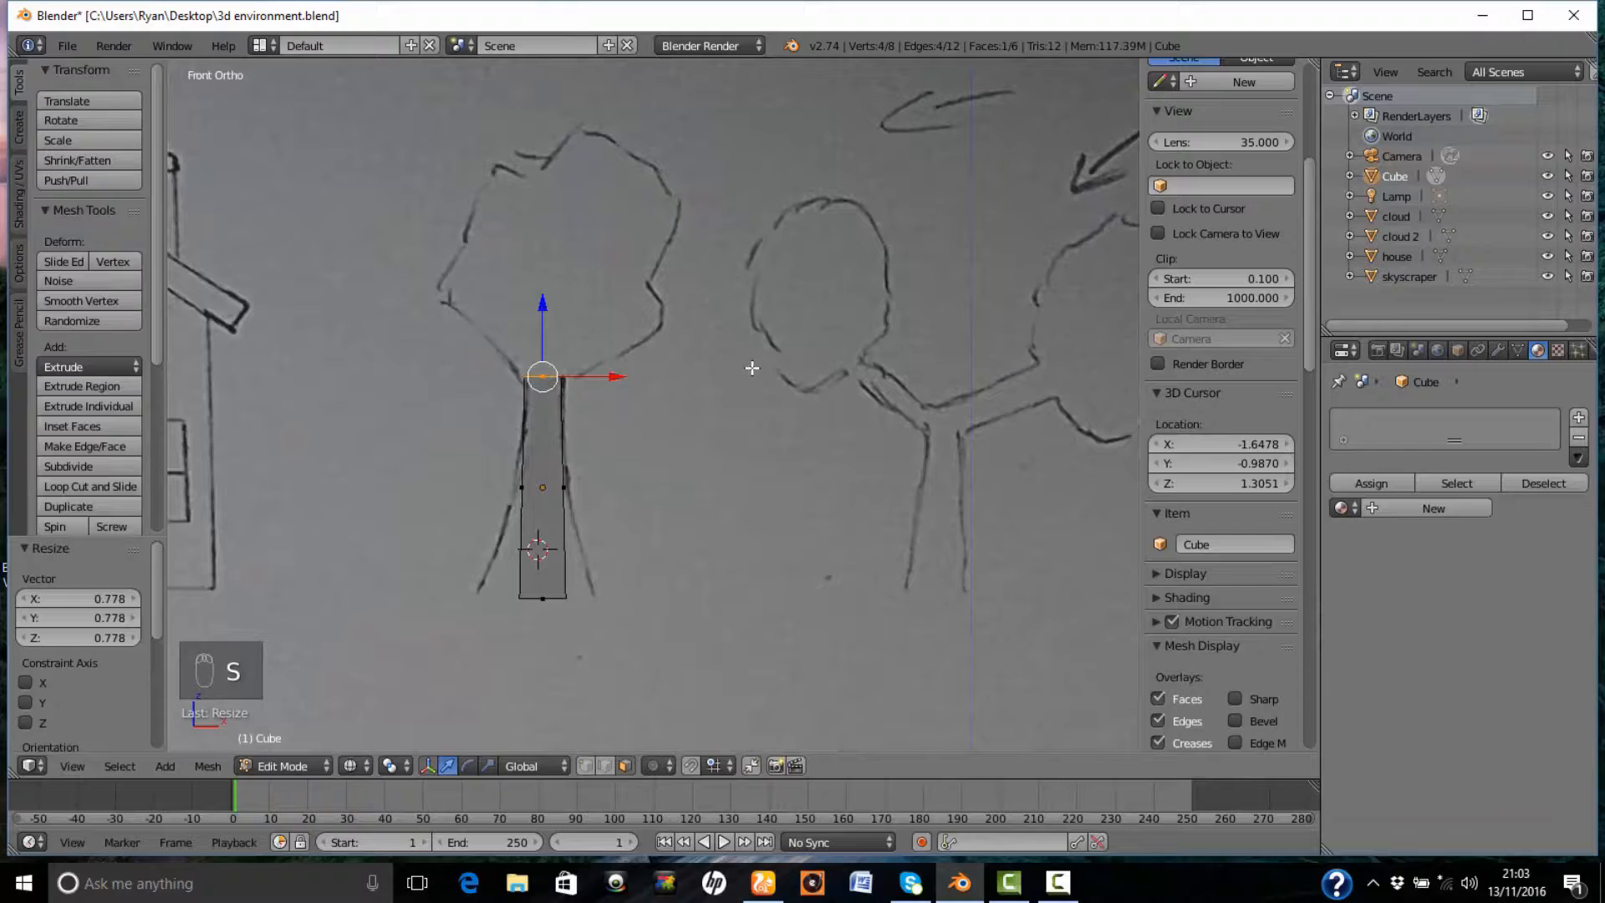
- Scale only the trunk's four bottom vertices by about 2.434 to flare the base, and return to solid display in Object Mode
key("a")
key("b")
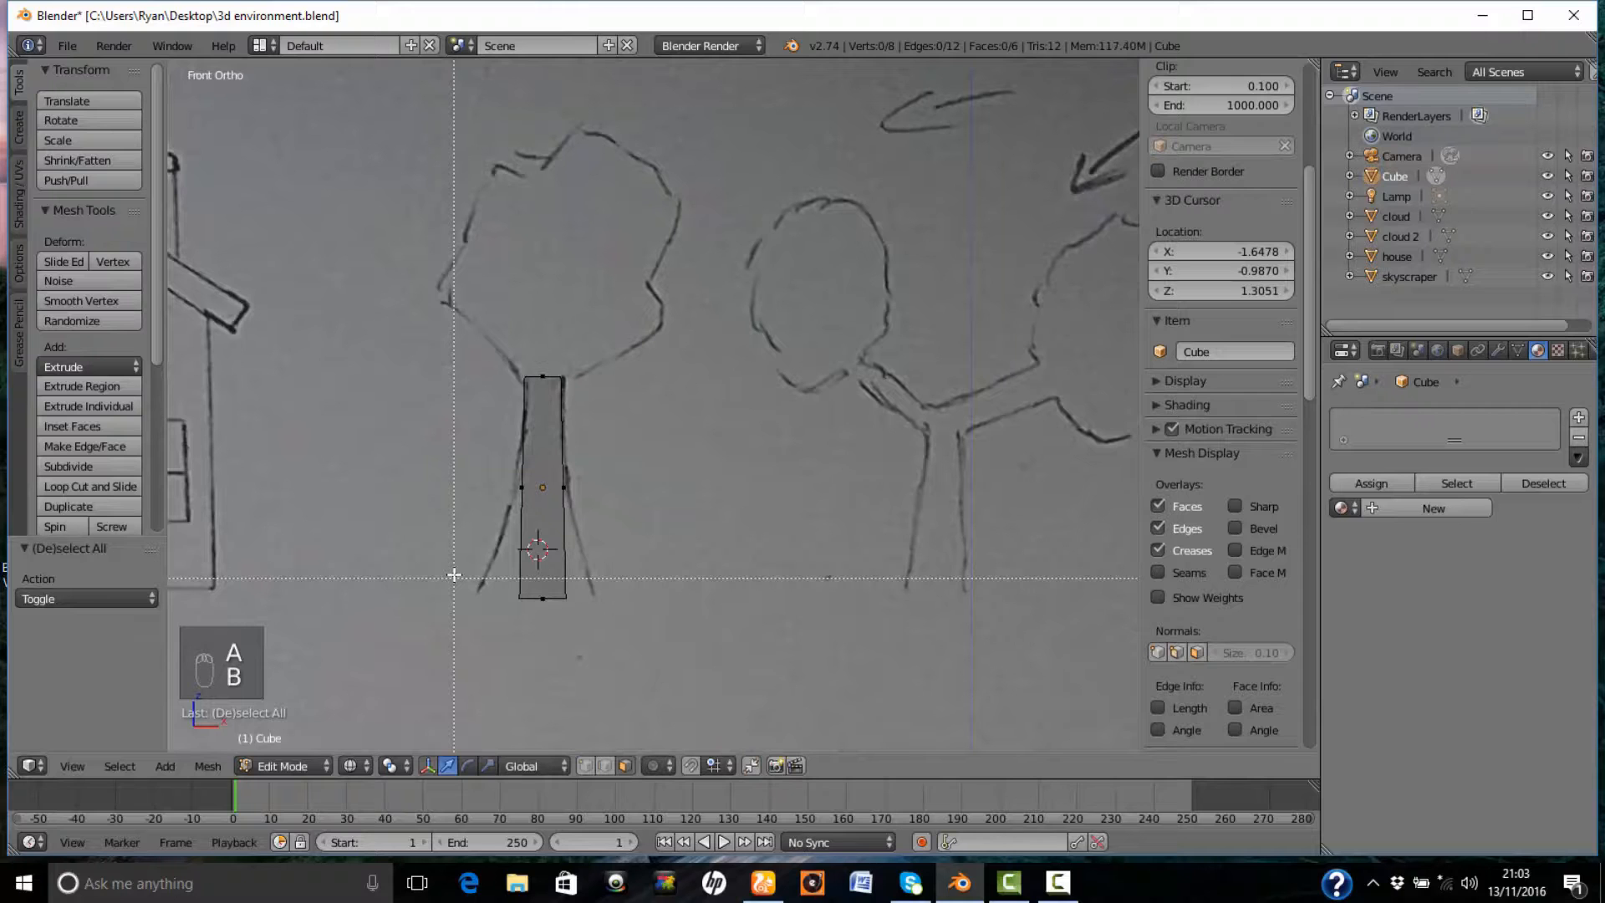
left_click_drag(454, 575, 578, 609)
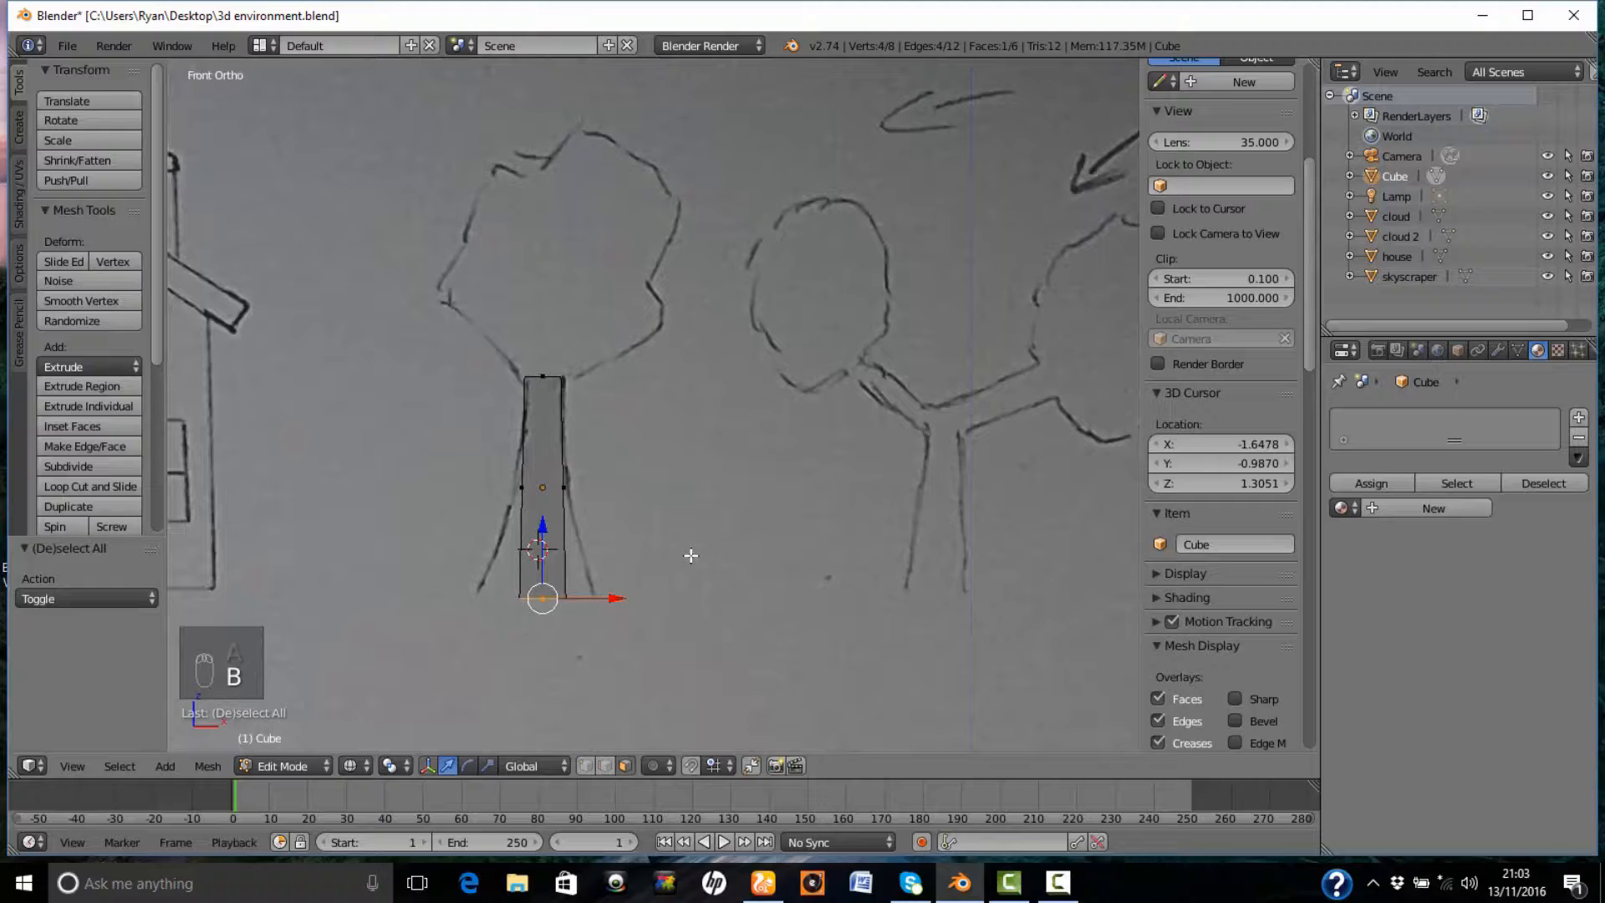
key("s")
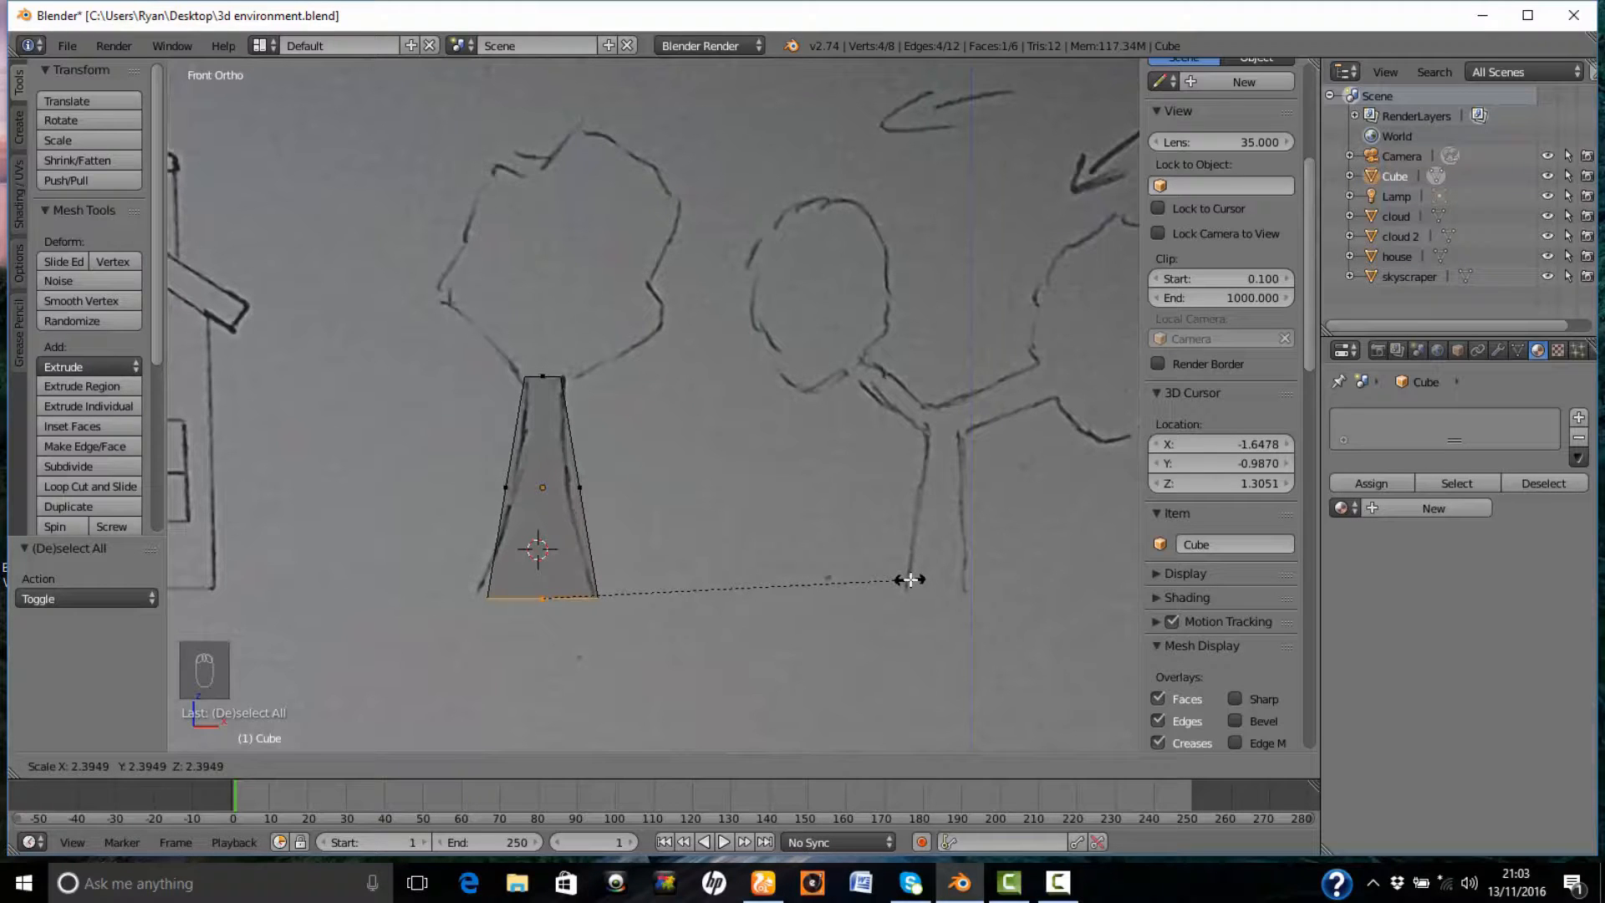
left_click(912, 576)
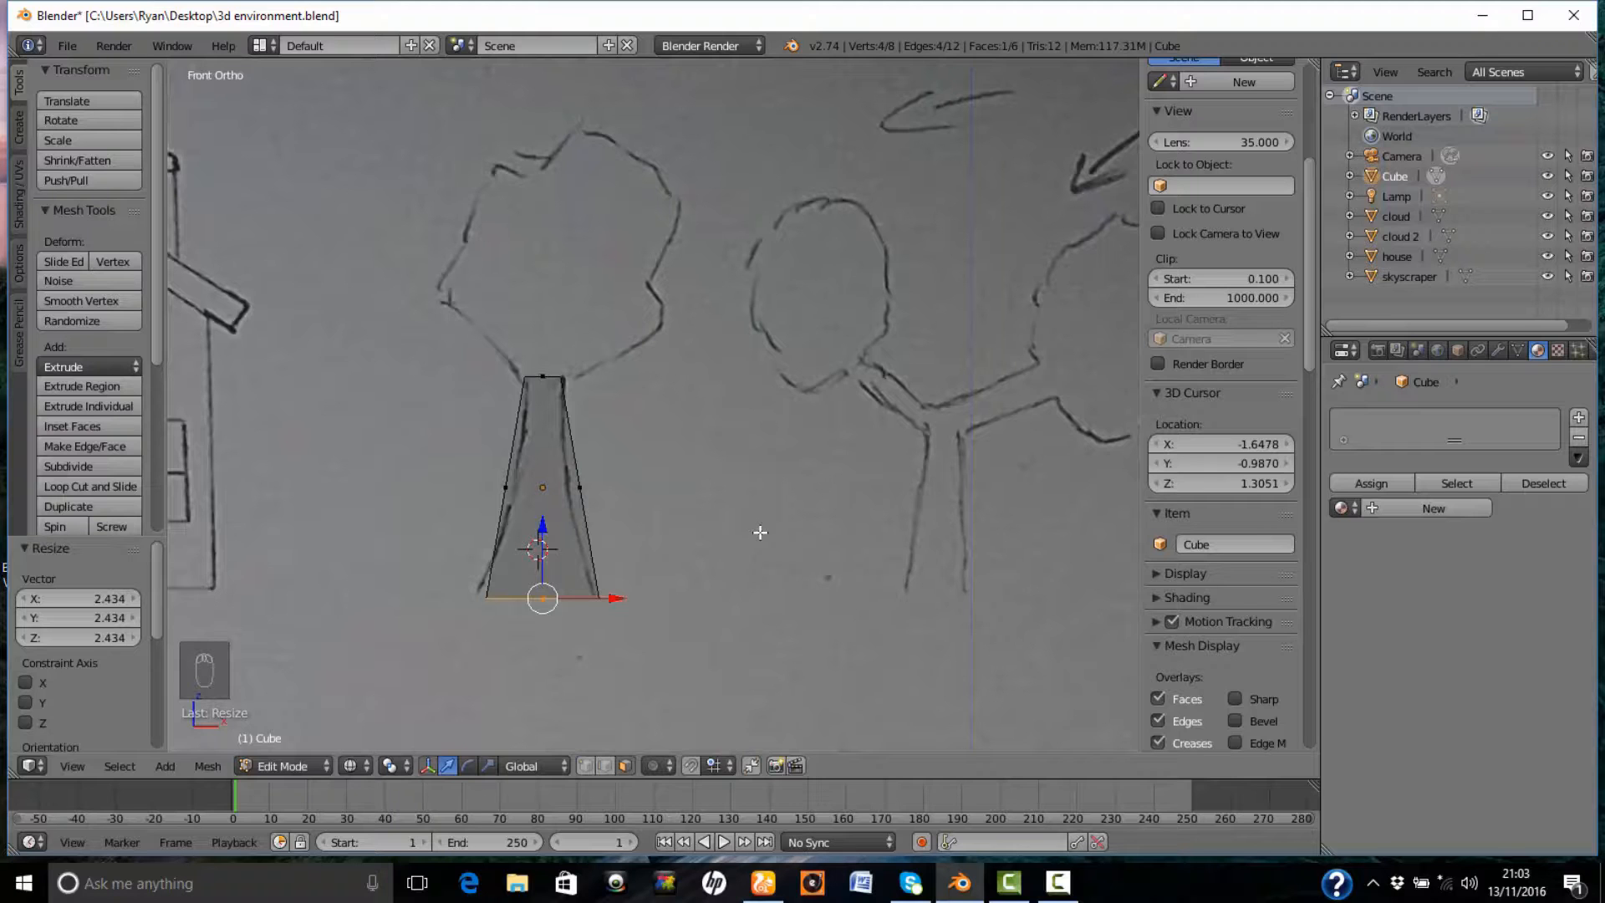
key("z")
key("Tab")
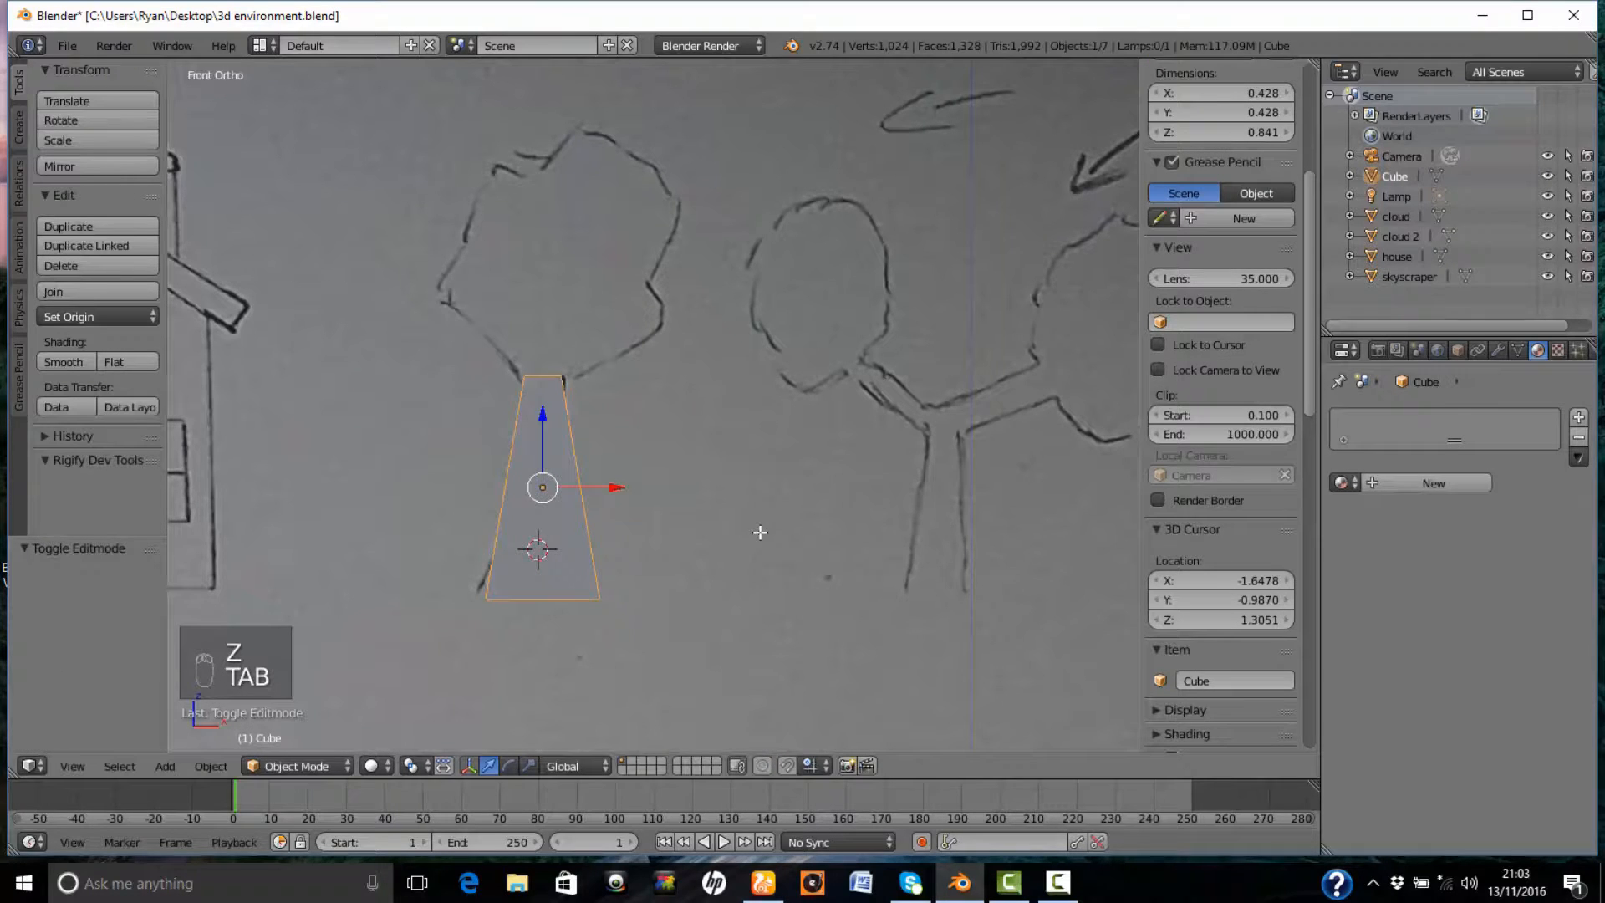
- Add an ico sphere inside the first tree's sketched crown and scale it to about 0.364
left_click(548, 299)
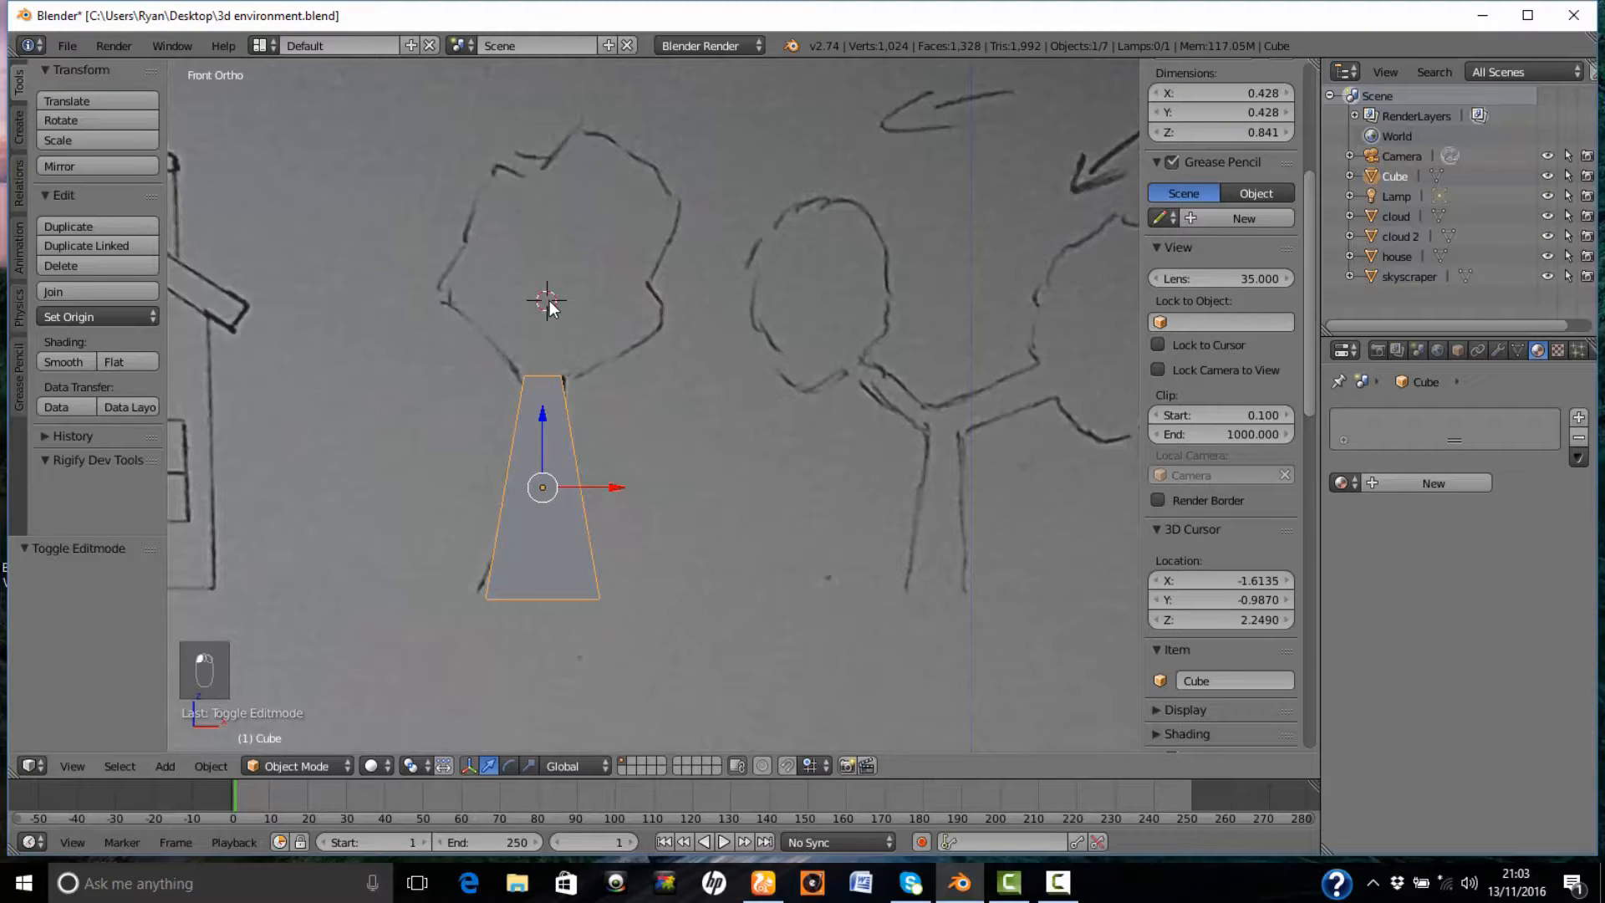
key("shift+a")
mouse_move(570, 307)
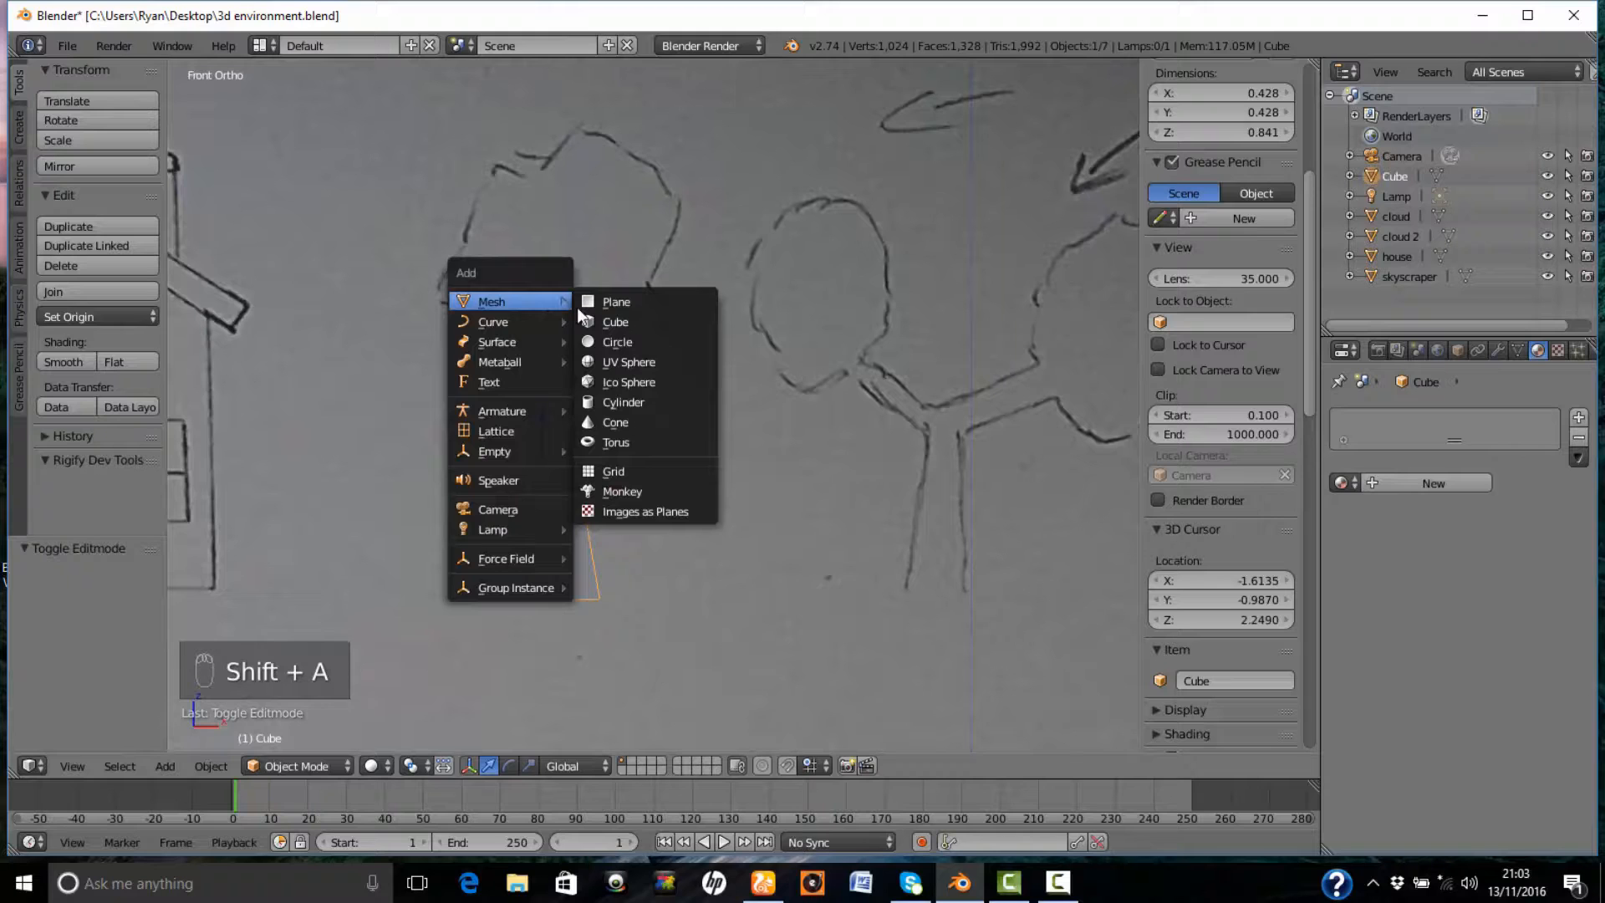
left_click(649, 382)
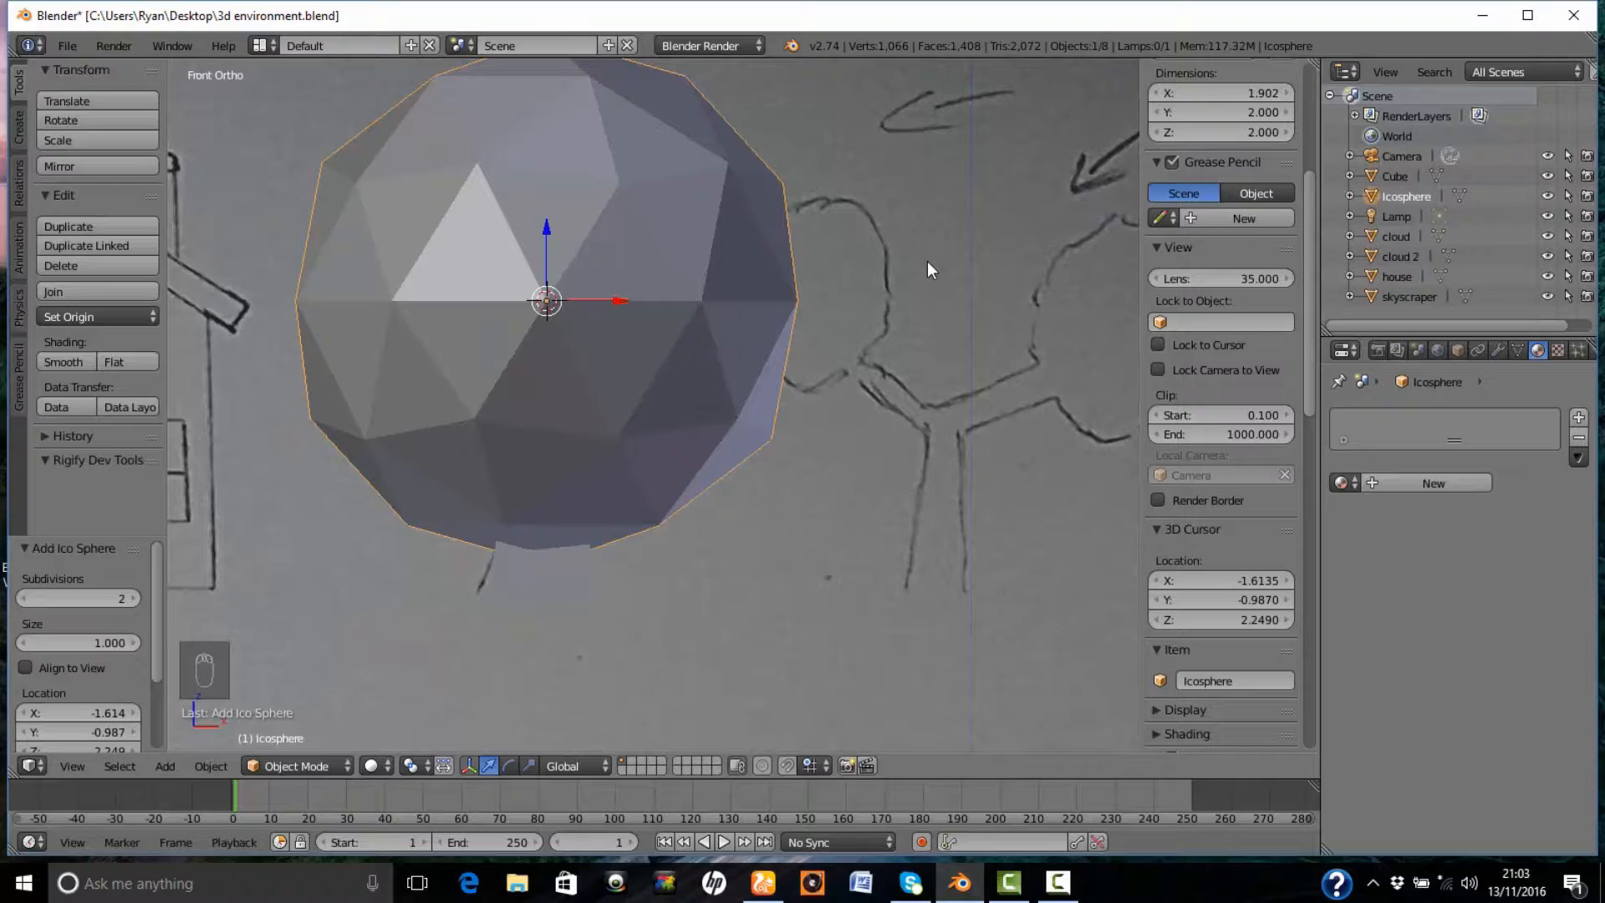
key("s")
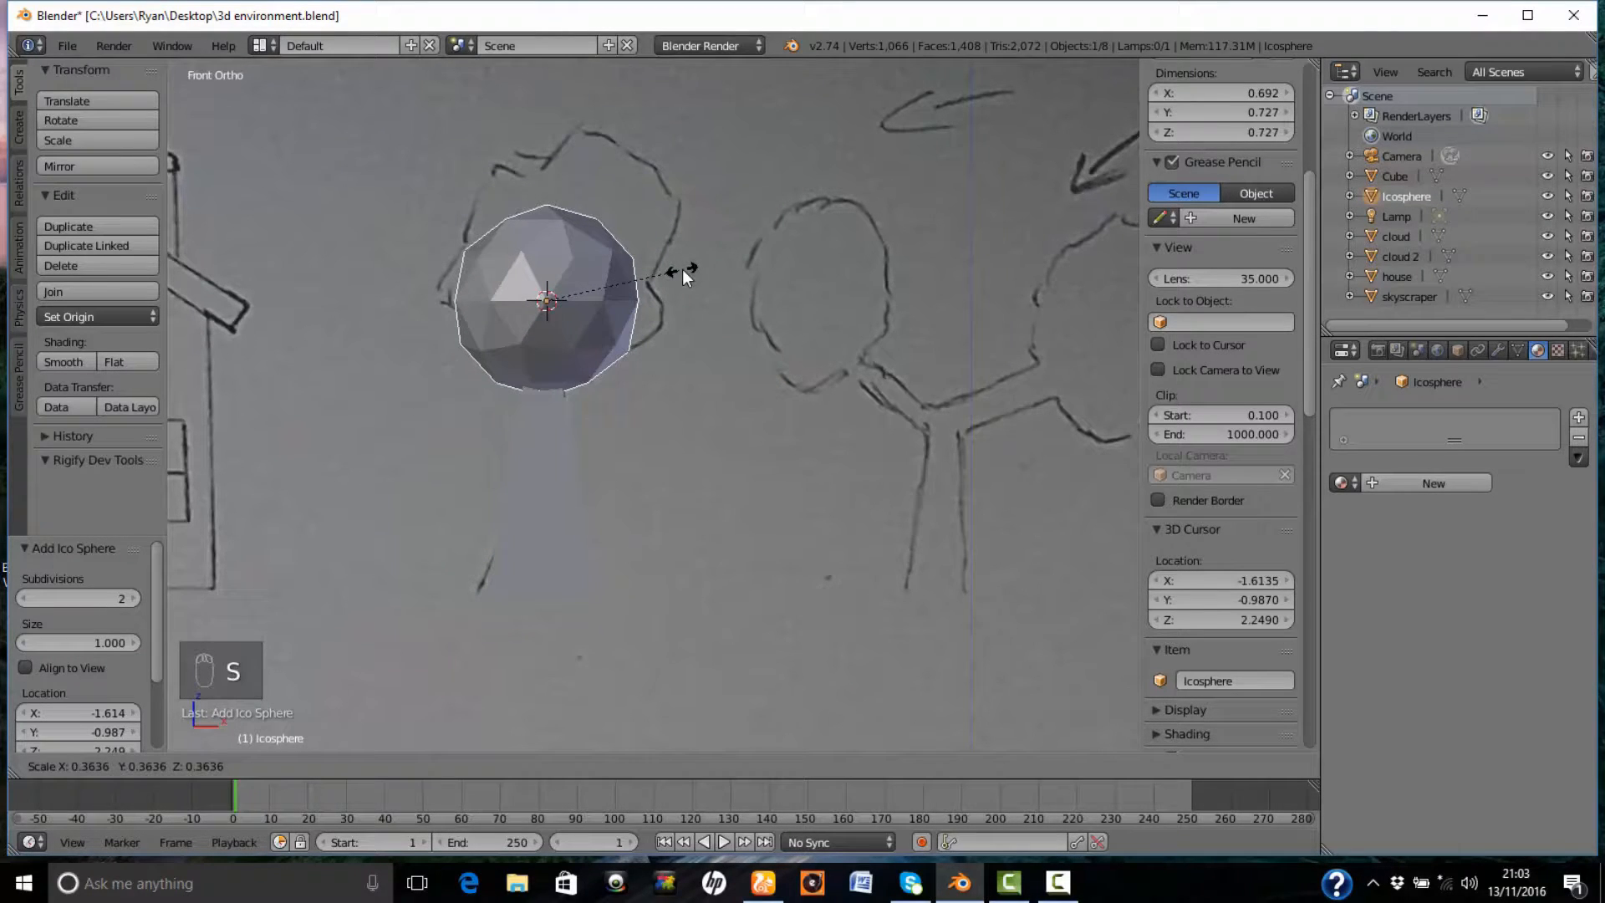
left_click(682, 269)
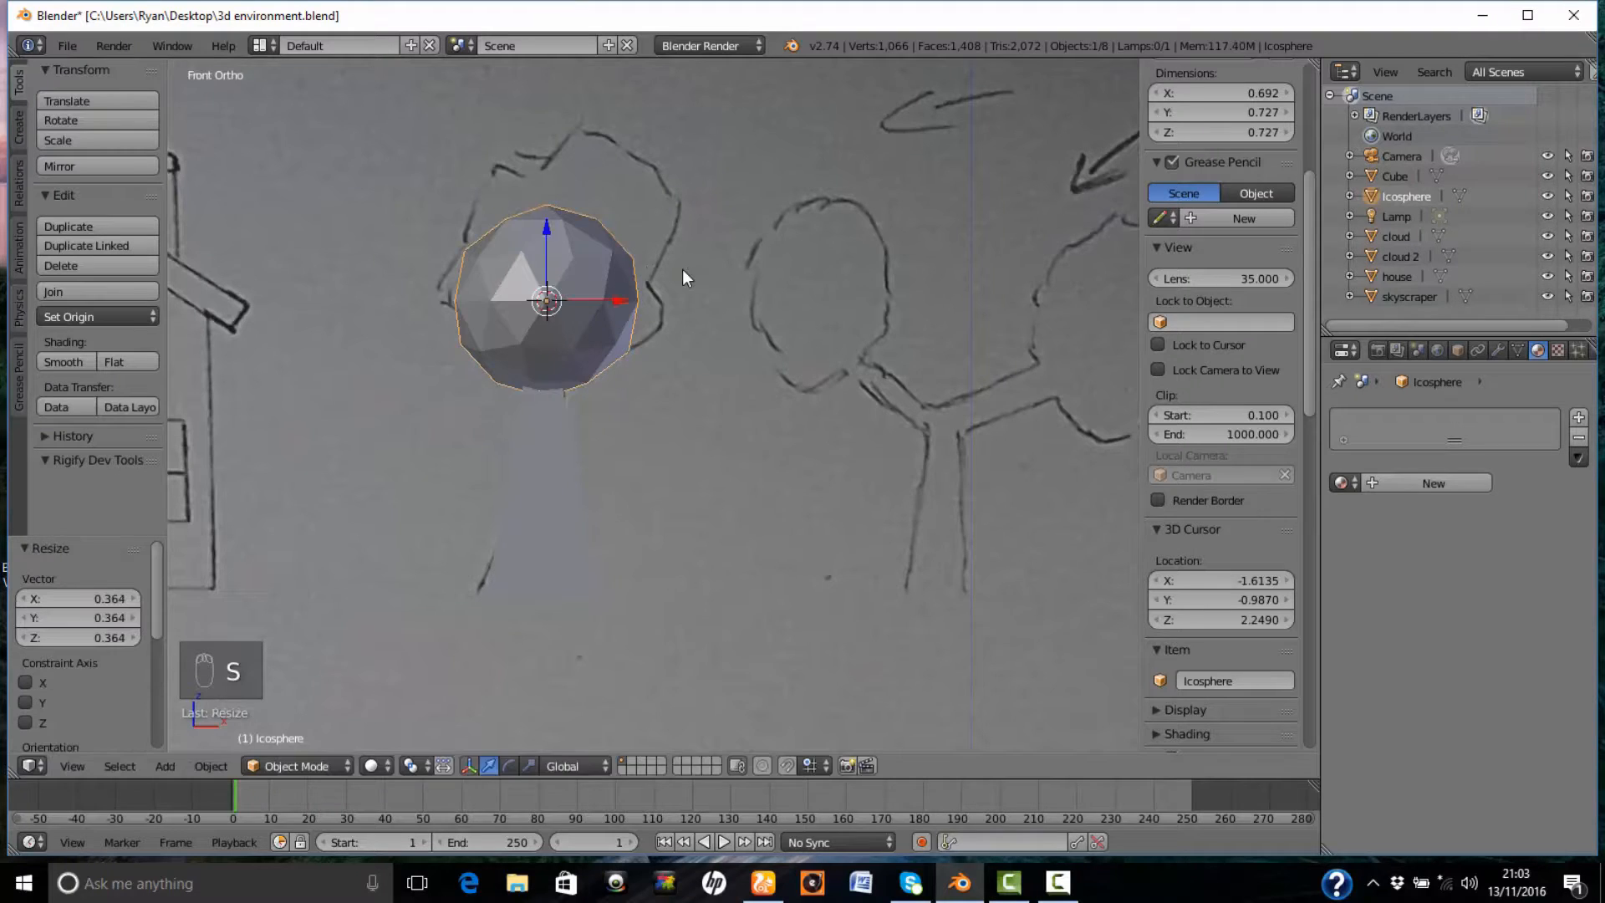
- Raise the ico sphere above the trunk and enlarge it to about 0.890 wide and 0.935 tall to fit the sketched crown
left_click_drag(539, 243, 539, 209)
key("z")
key("s")
left_click(665, 232)
key("s")
left_click(708, 213)
key("z")
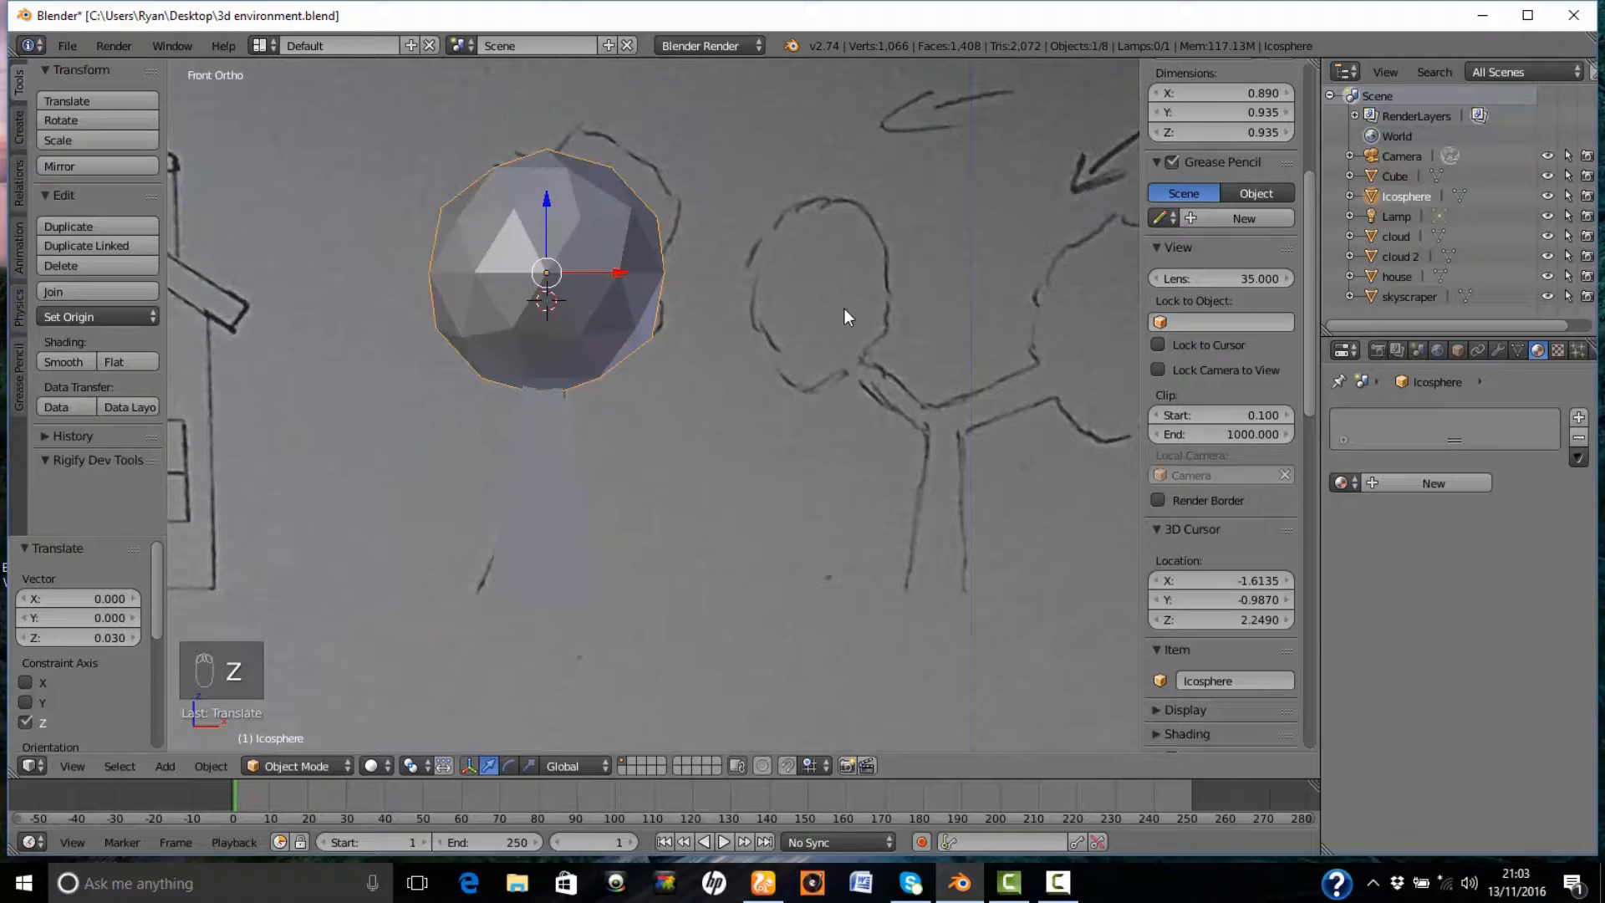
- Check the tree in 3D, return to the front view, and give the trunk a new material
mouse_move(849, 315)
middle_mouse_down()
mouse_move(720, 330)
mouse_move(723, 365)
mouse_move(813, 275)
mouse_move(892, 311)
mouse_move(910, 354)
mouse_move(830, 361)
mouse_move(784, 344)
middle_mouse_up()
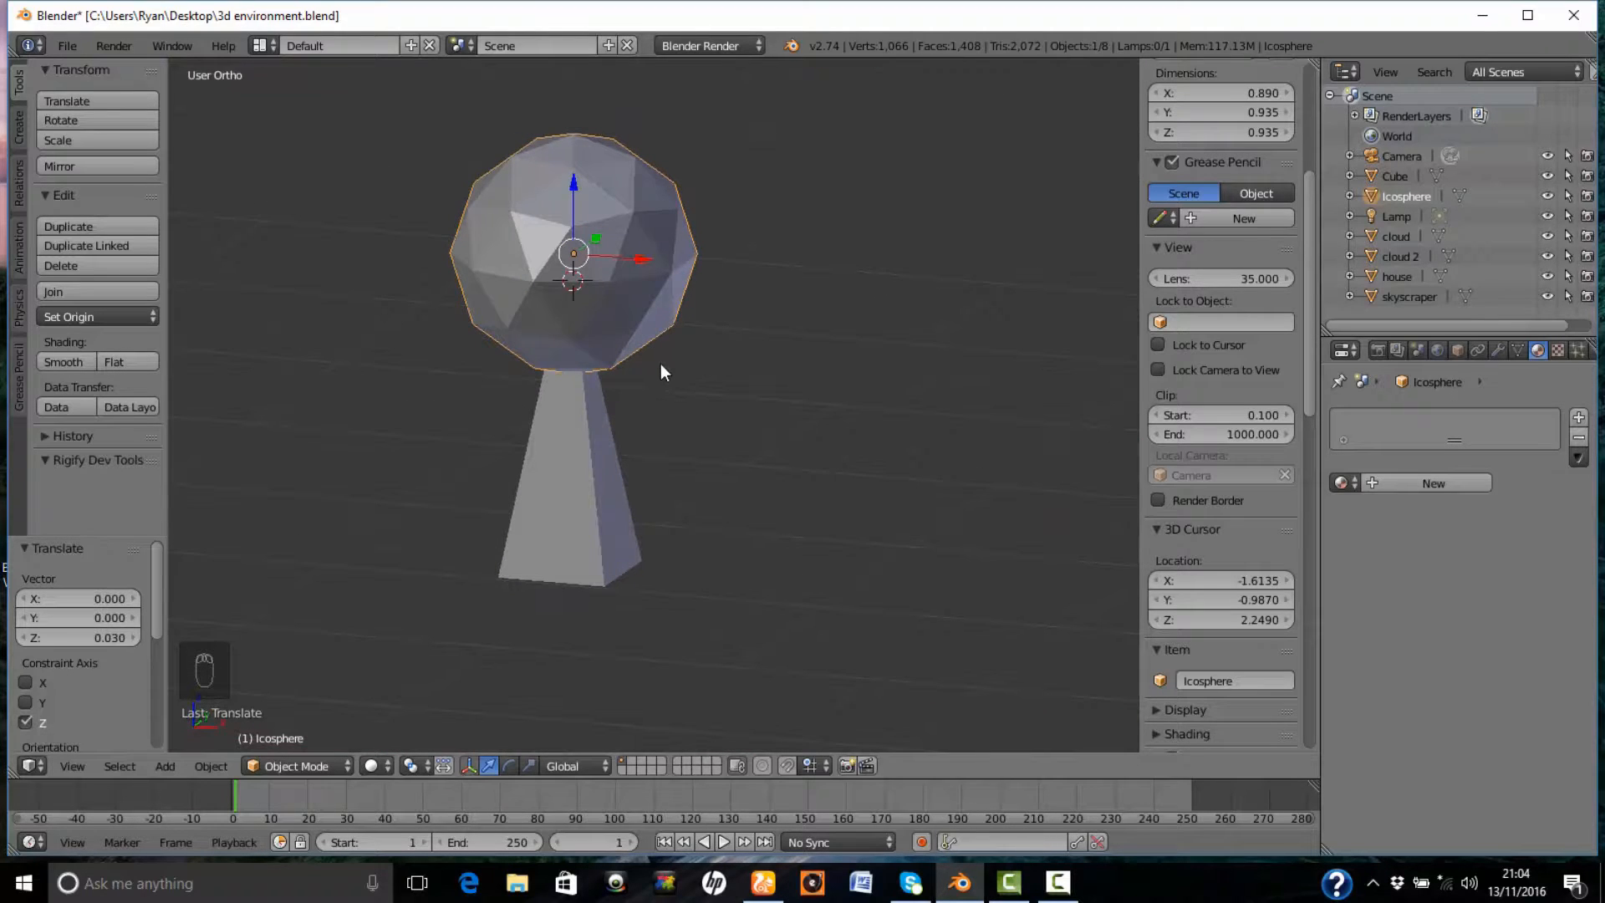
key("KP_1")
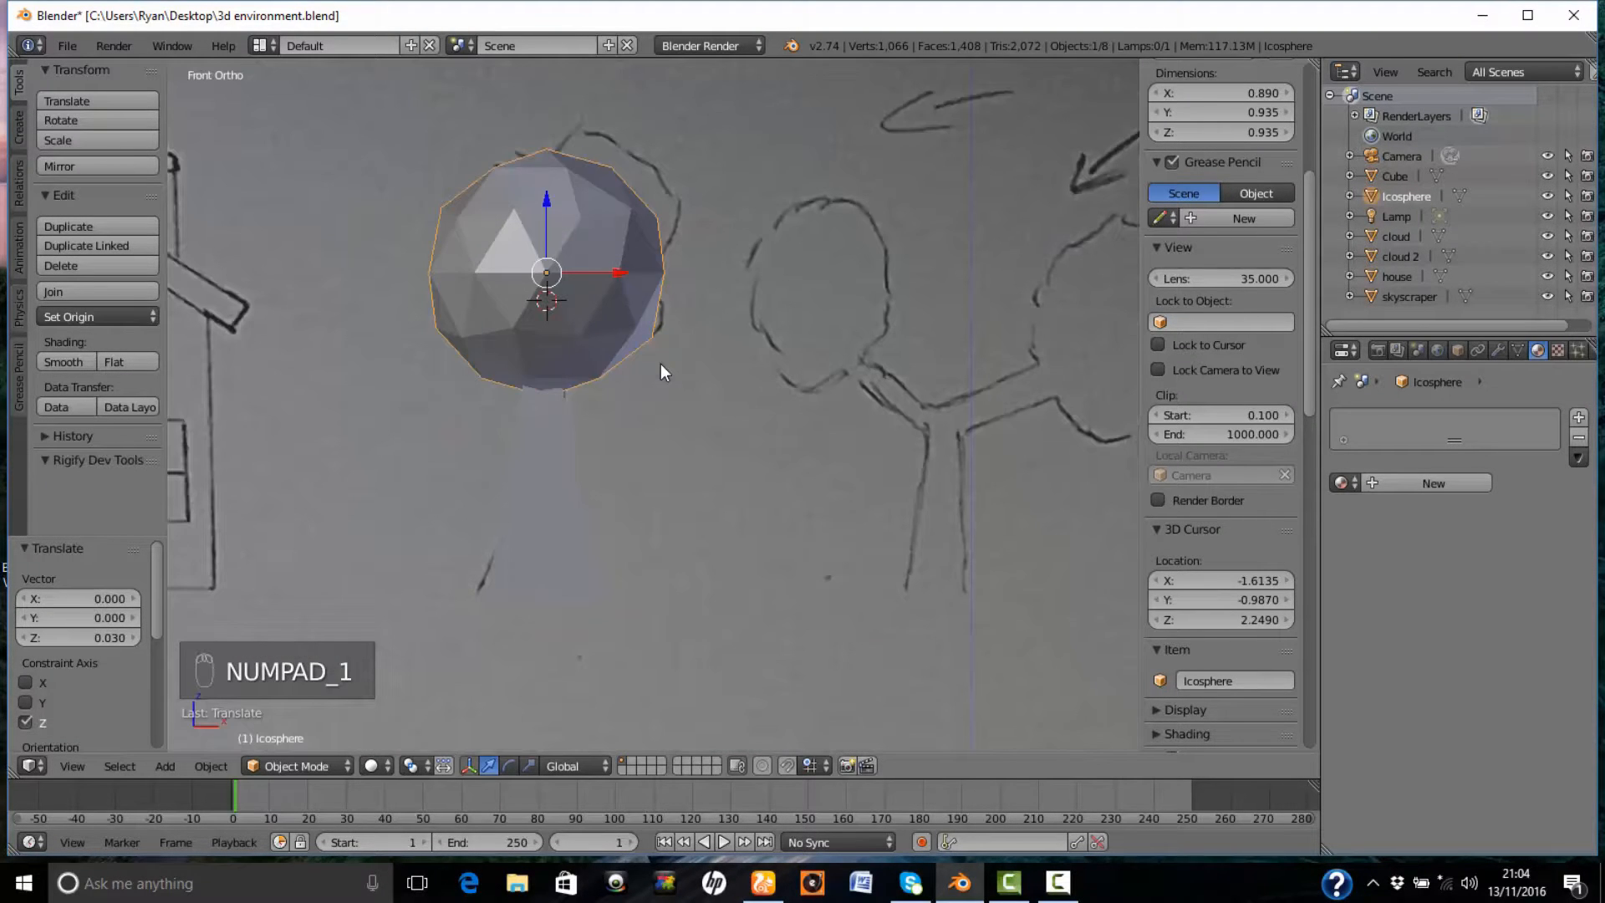
right_click(546, 491)
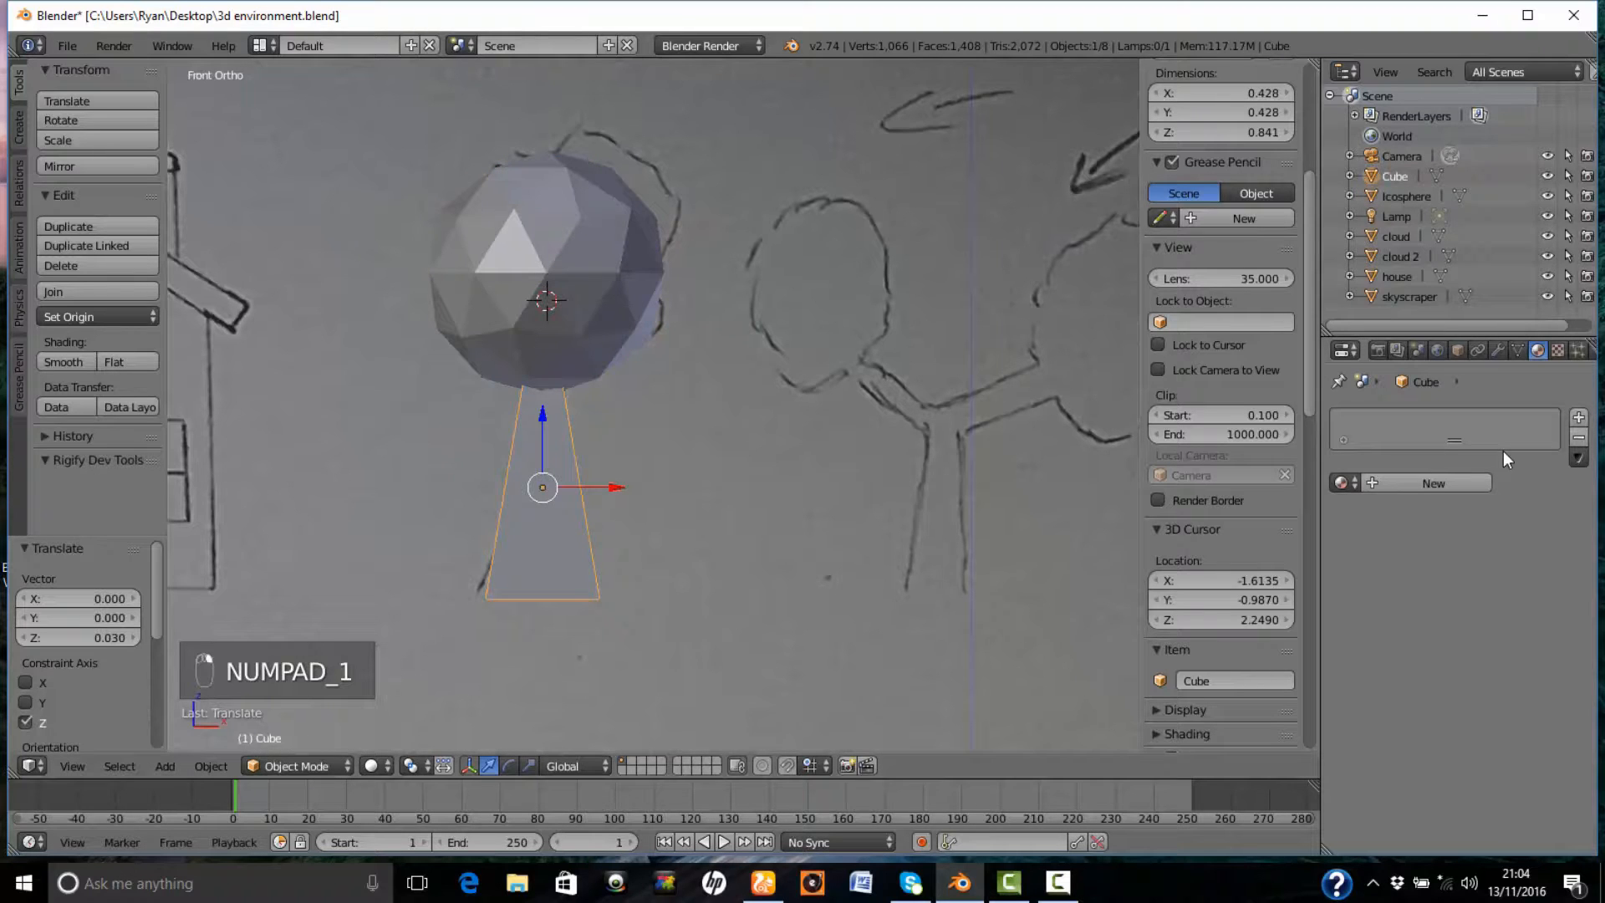
left_click(1447, 483)
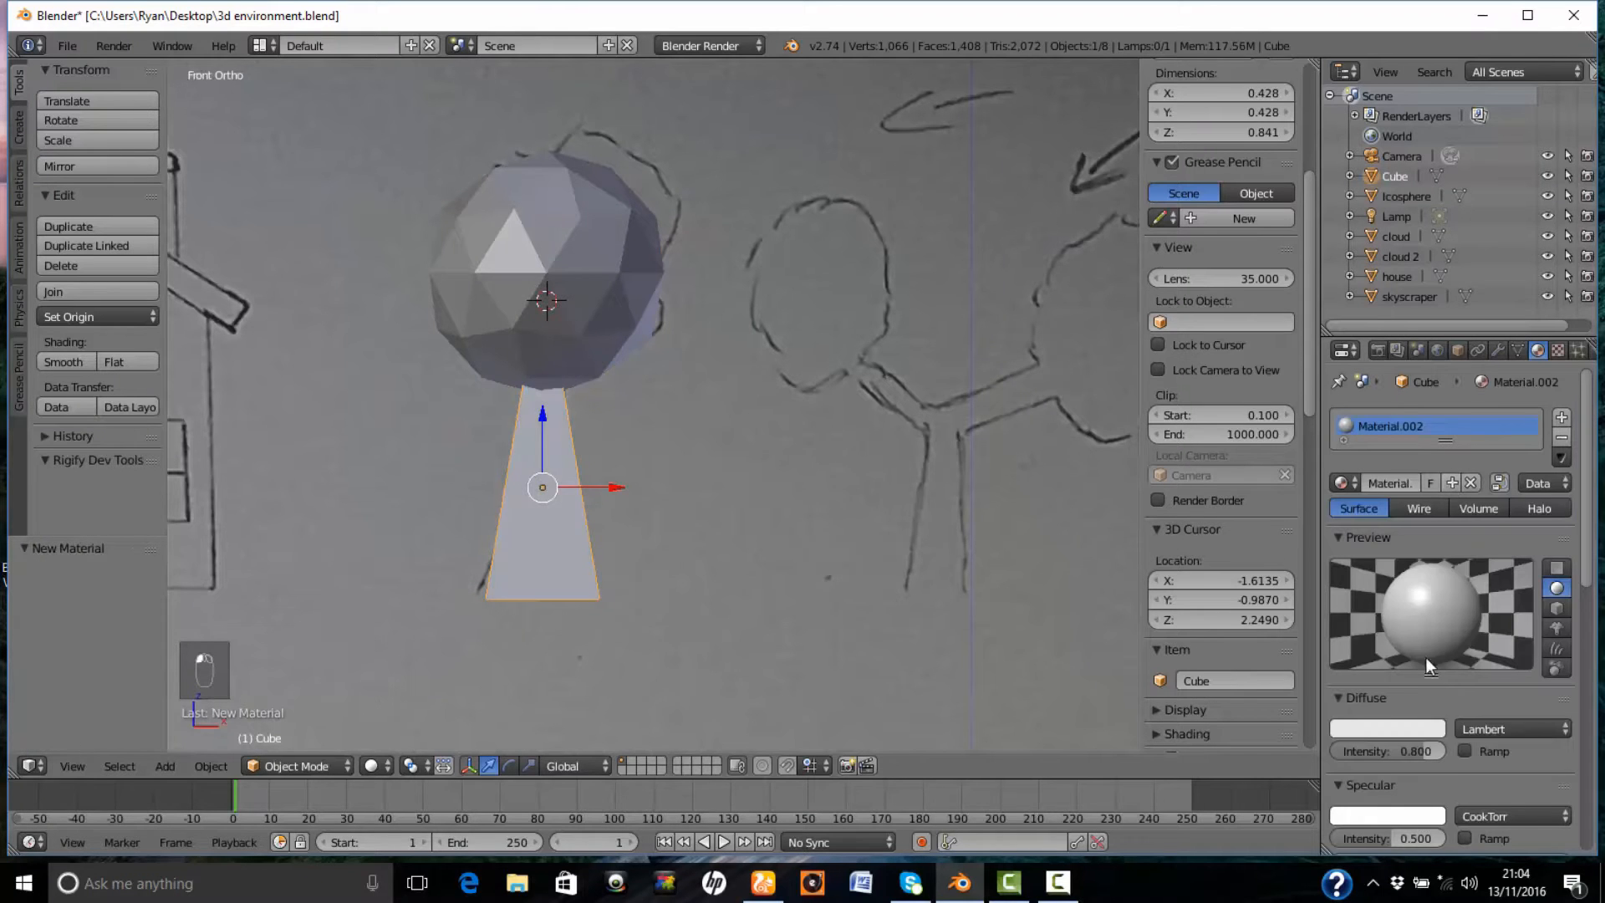
- Set the trunk material's diffuse colour to a dark brown and rename the material "tree trunk"
left_click(1392, 725)
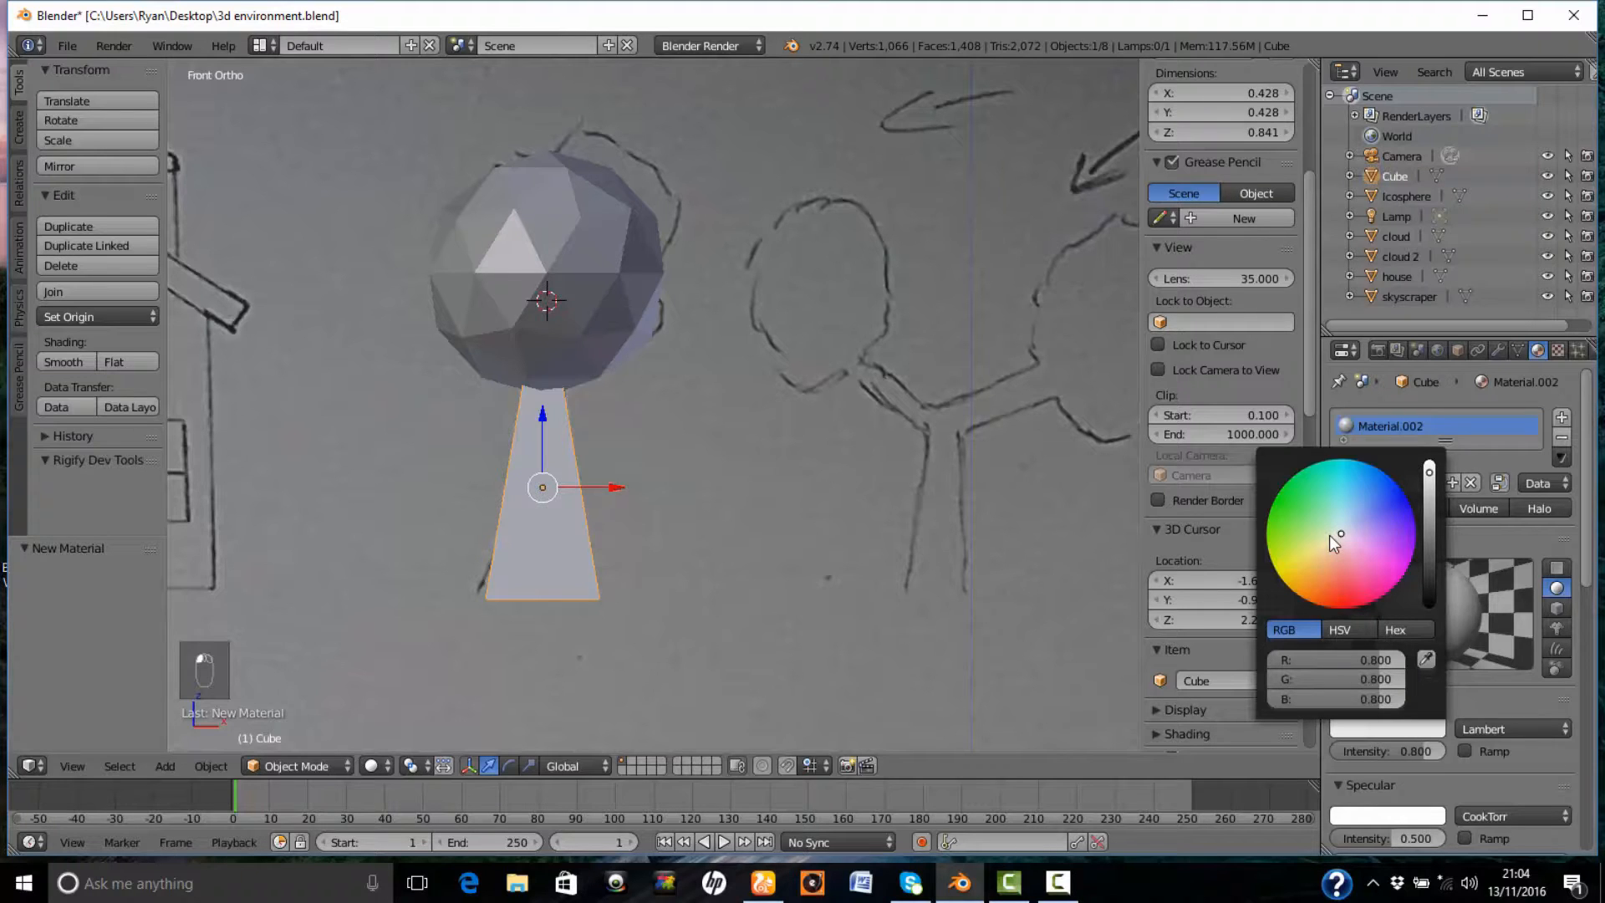
left_click_drag(1338, 533, 1303, 589)
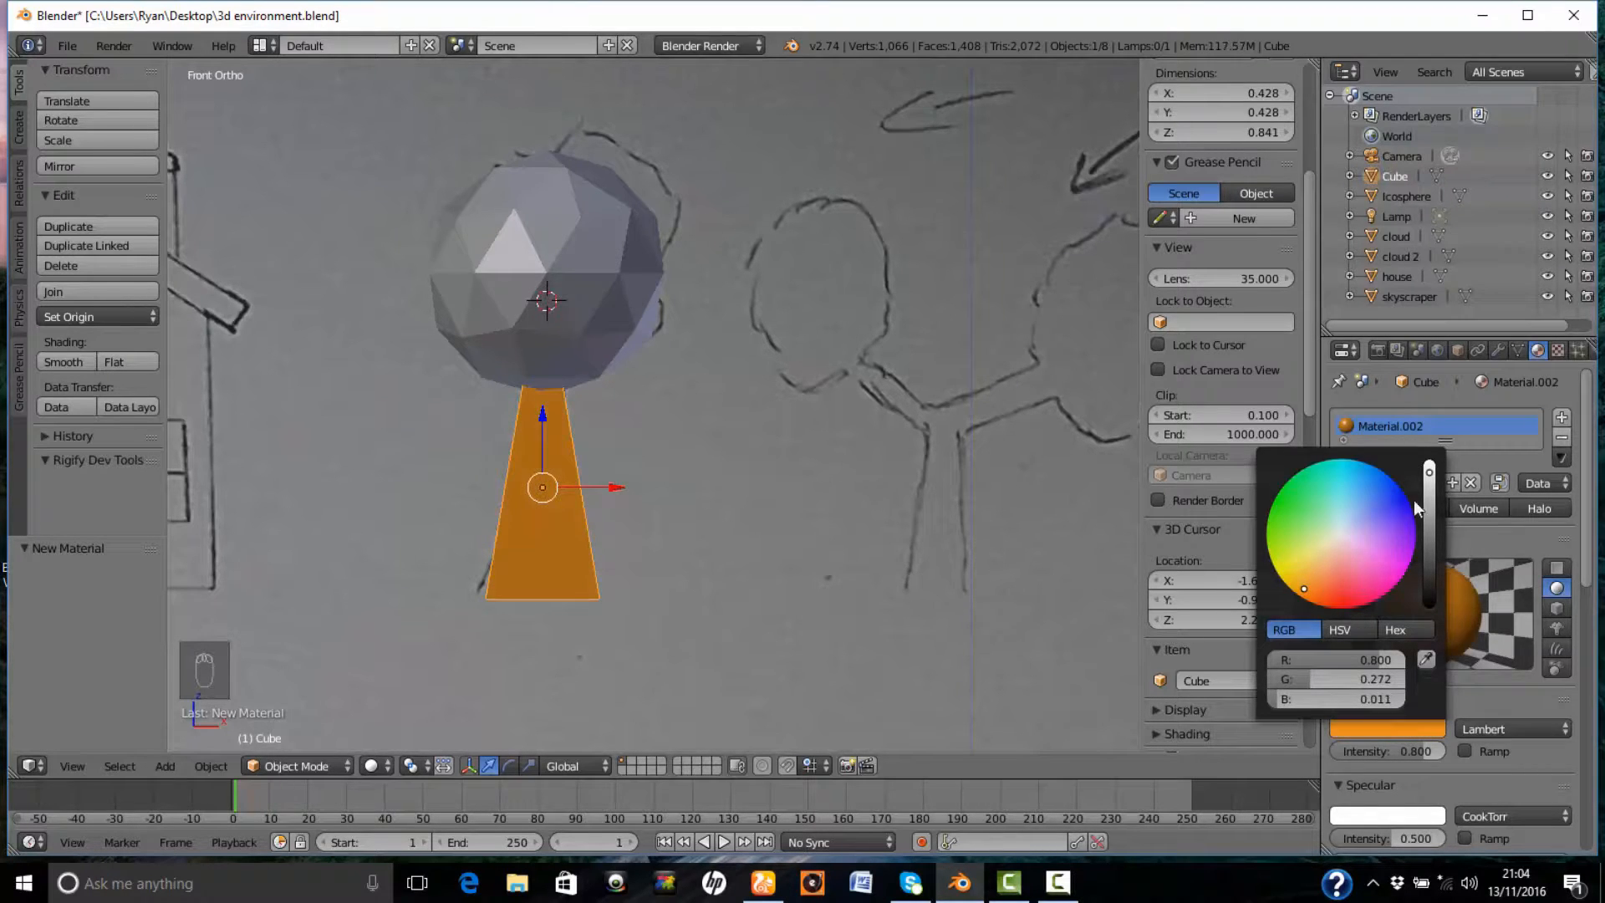
left_click_drag(1429, 475, 1429, 534)
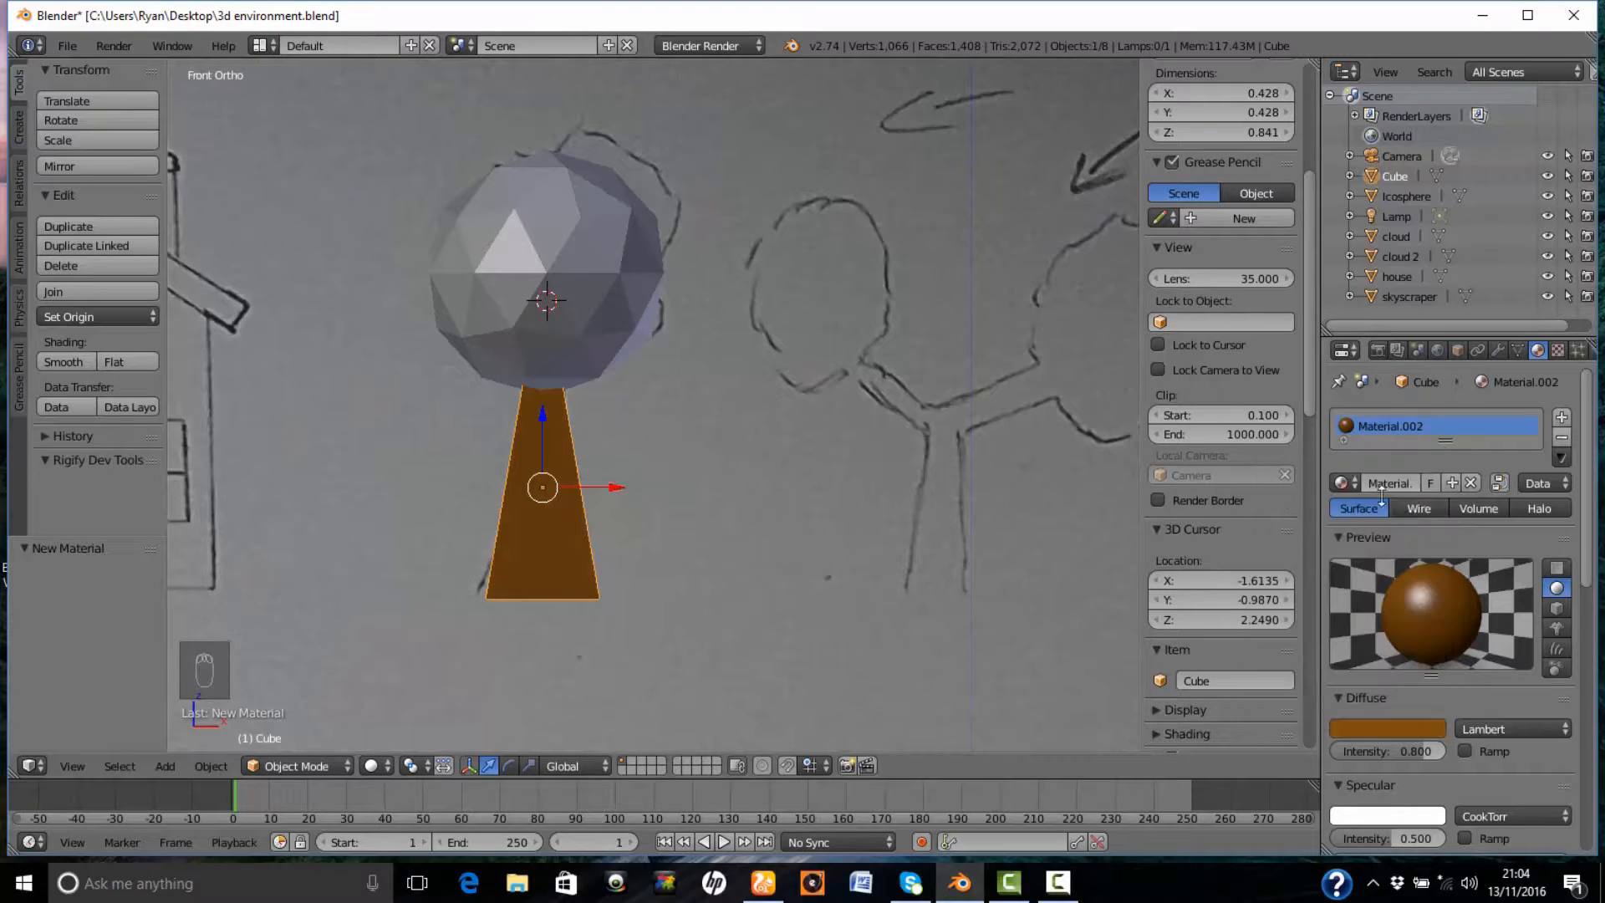
key("BackSpace")
type("tree trunk")
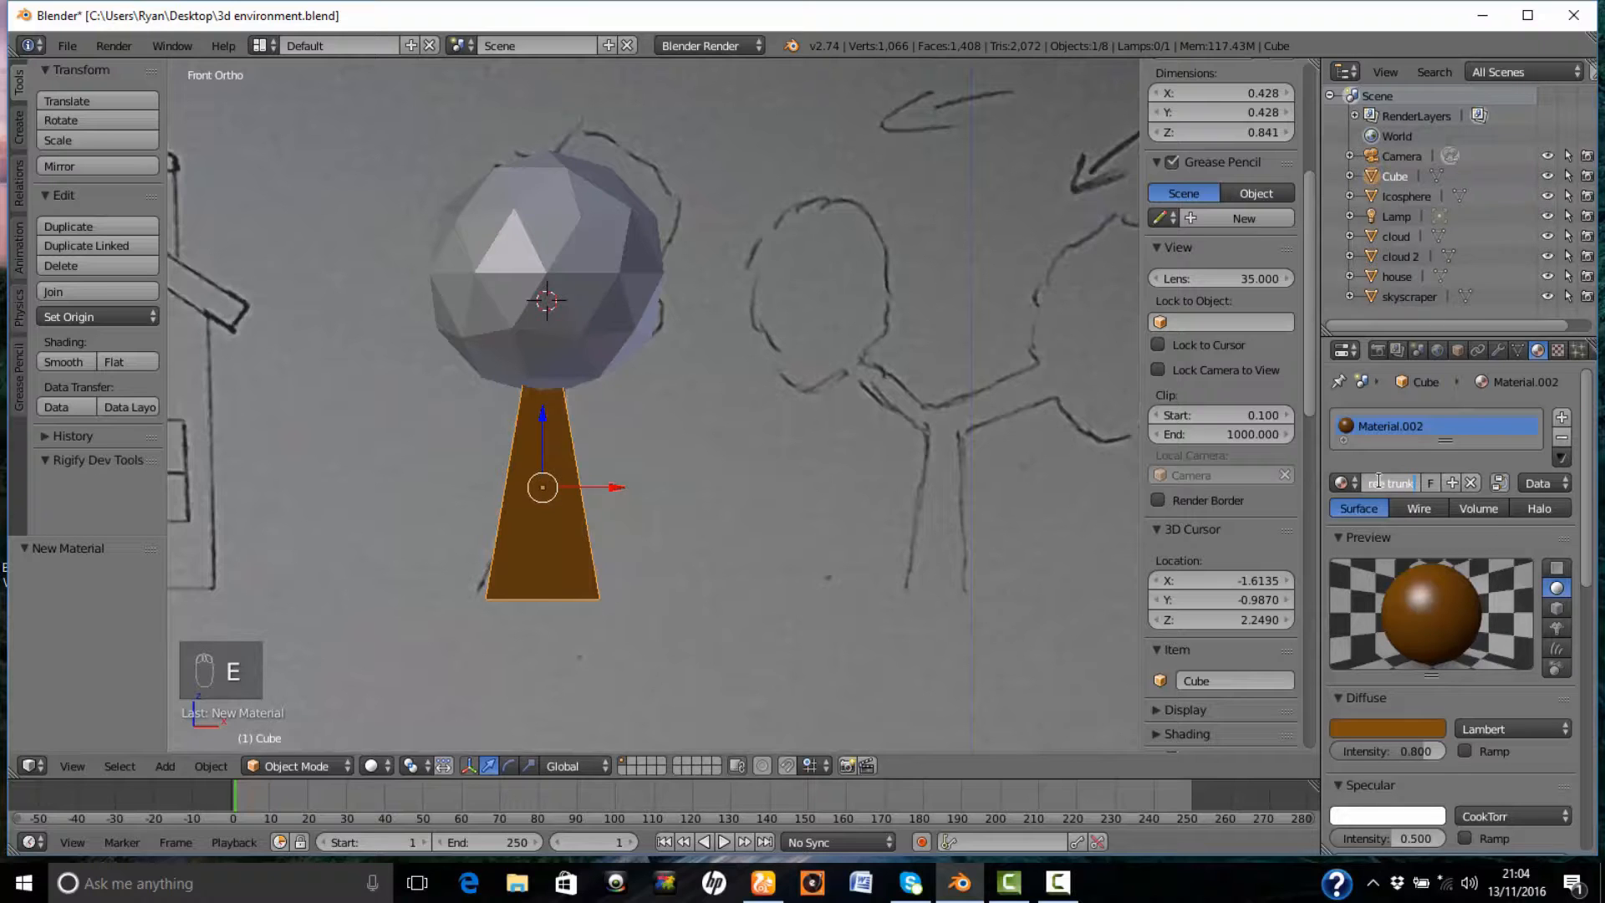
key("Return")
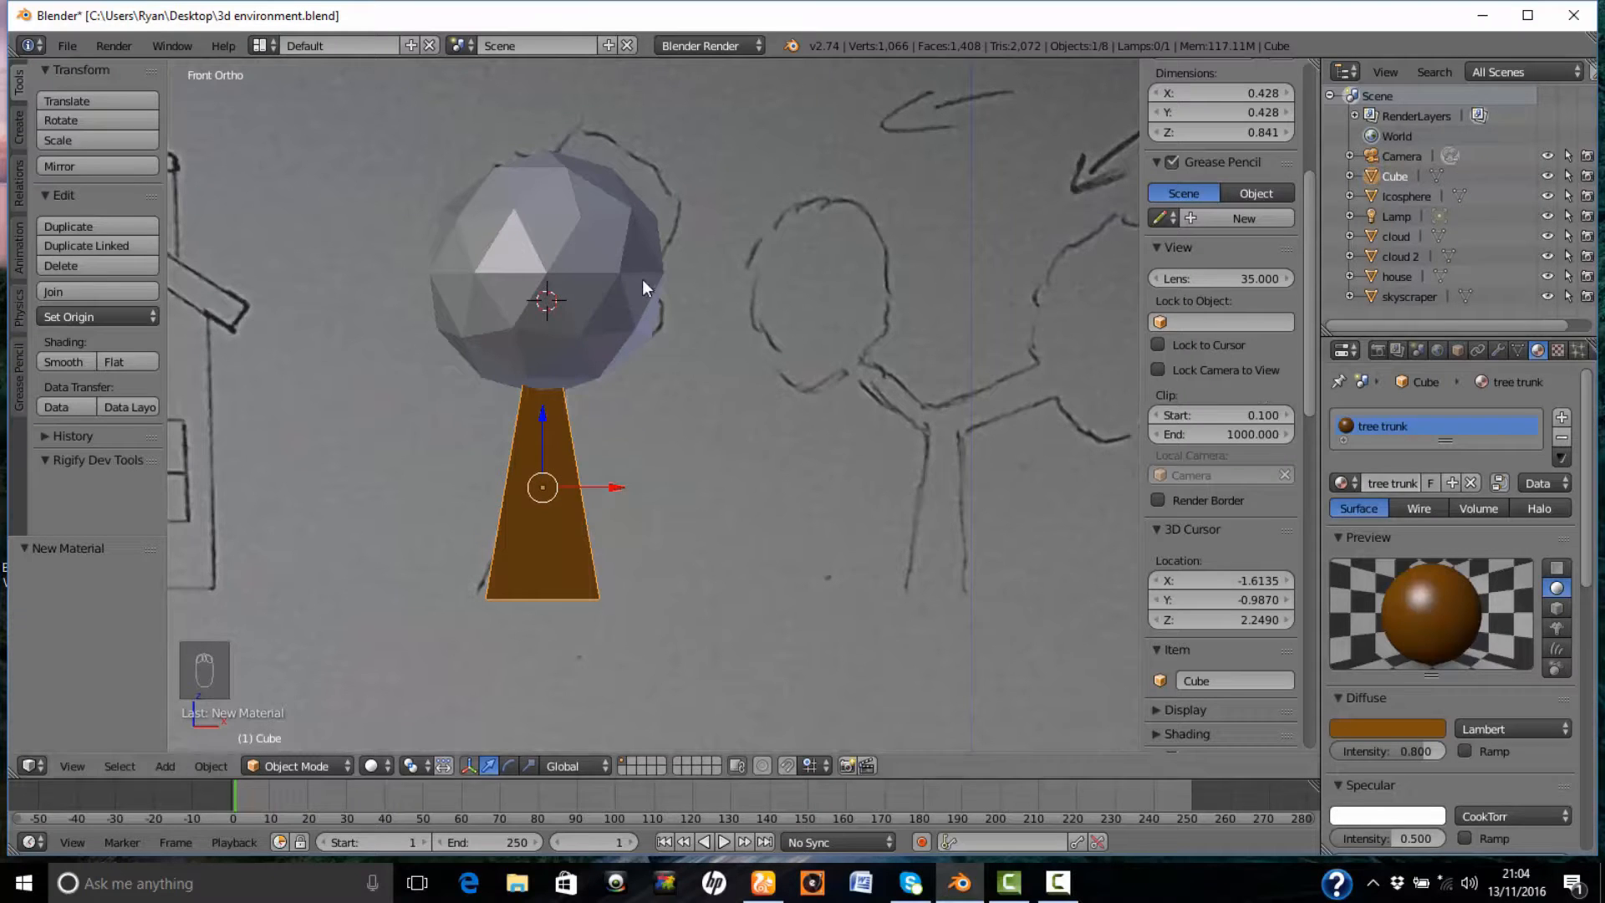
- Give the ico sphere crown a new material with a dark green diffuse colour
right_click(620, 284)
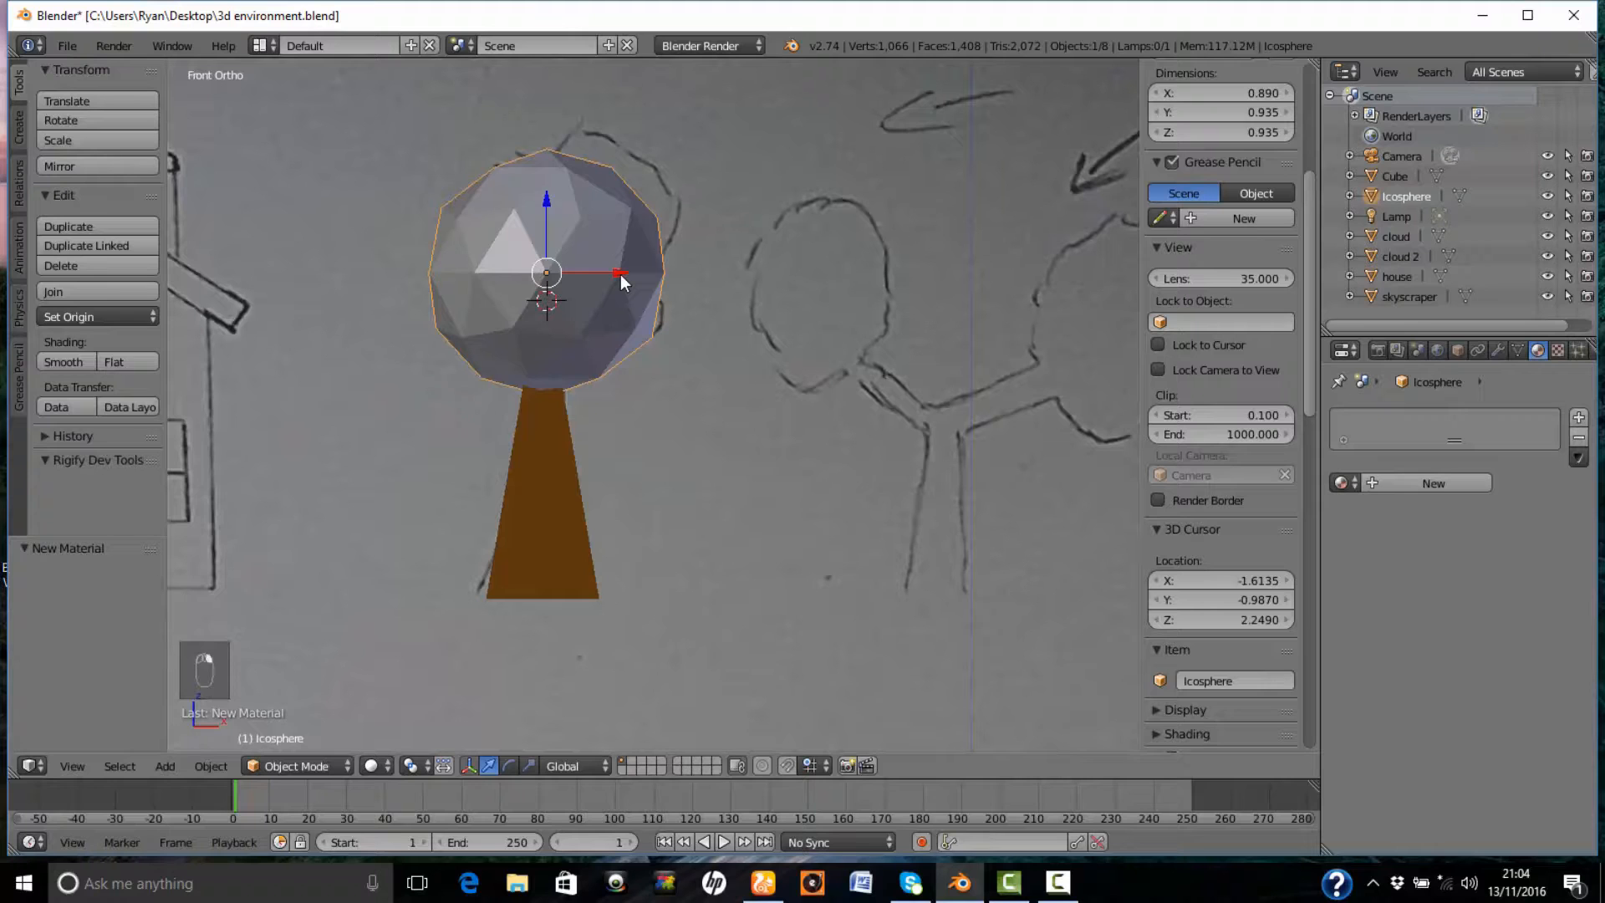
left_click(1394, 484)
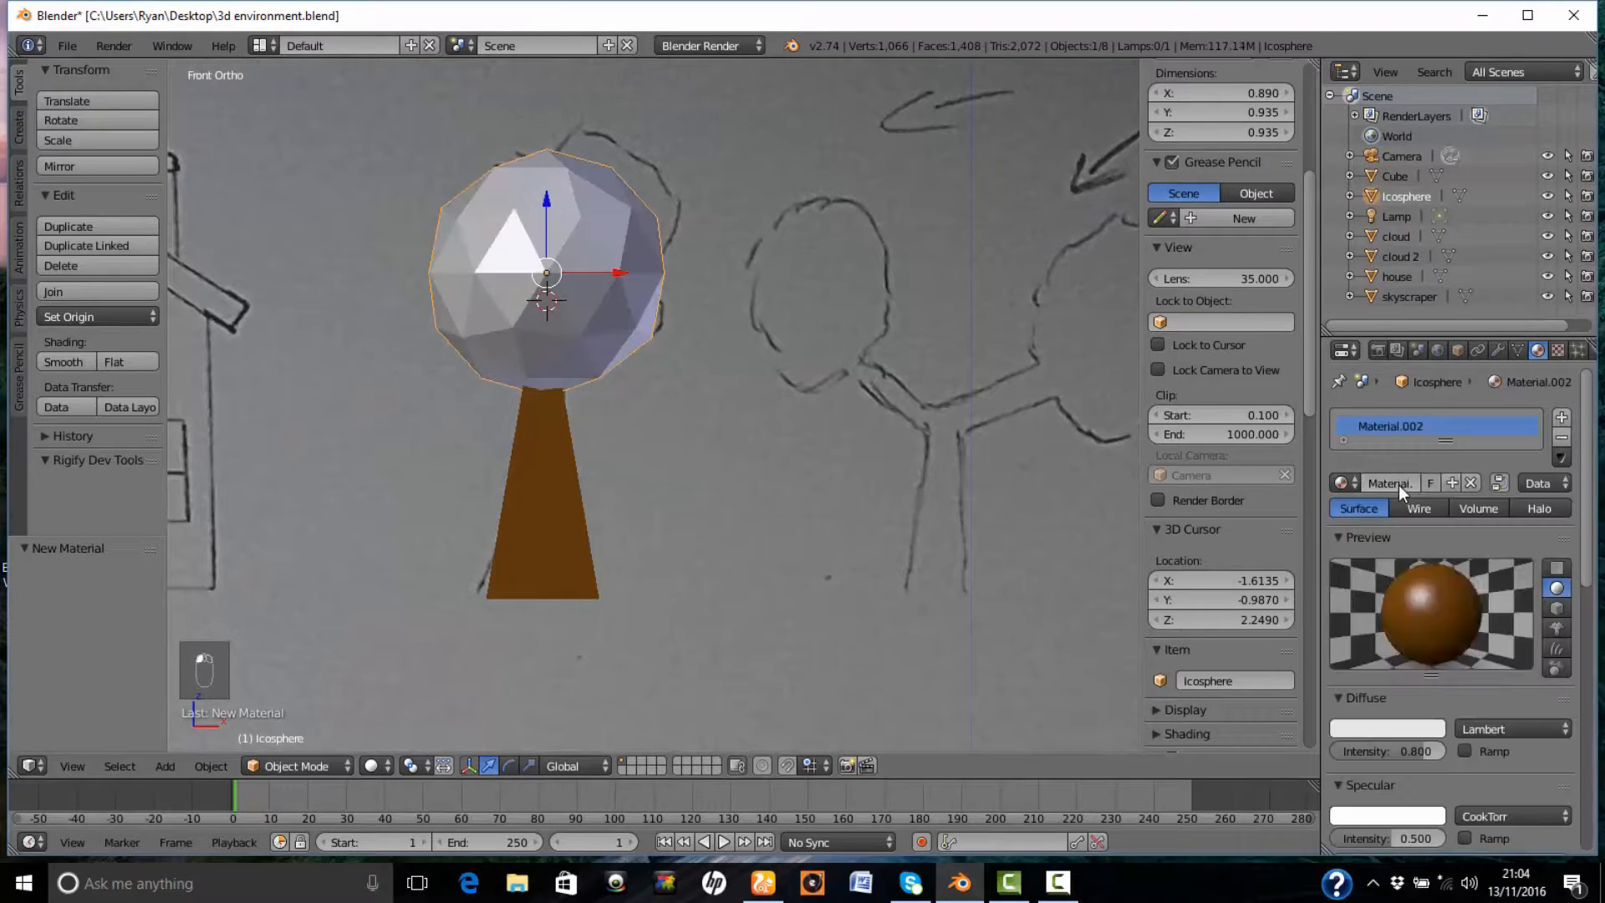
left_click(1401, 729)
mouse_move(1429, 475)
left_mouse_down()
mouse_move(1429, 529)
mouse_move(1429, 461)
left_mouse_up()
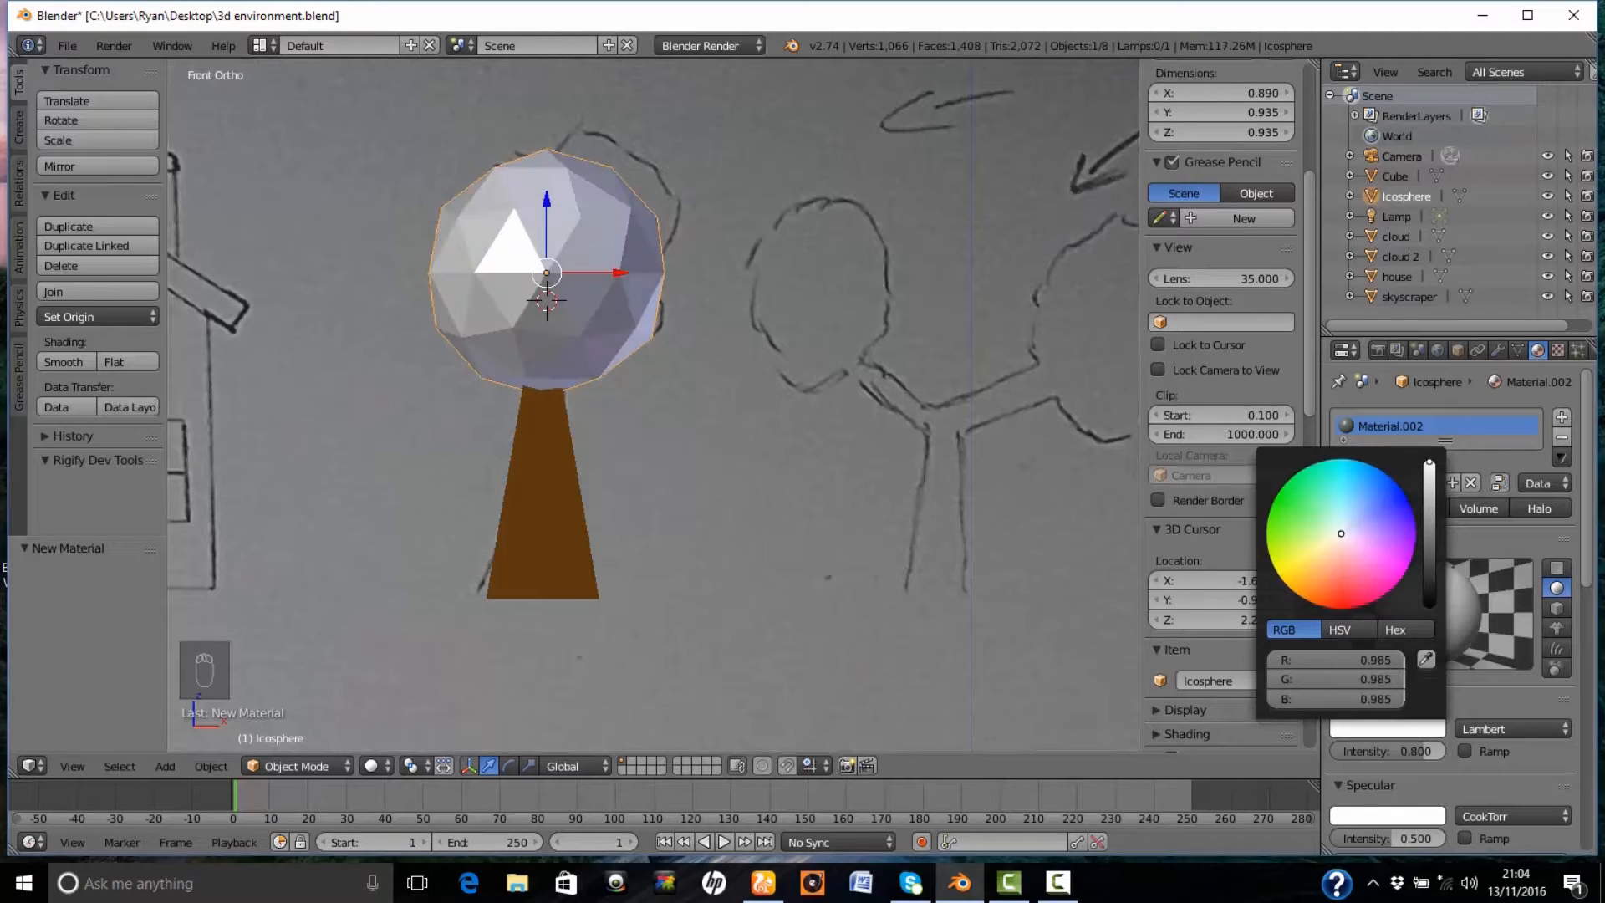
left_click(1302, 494)
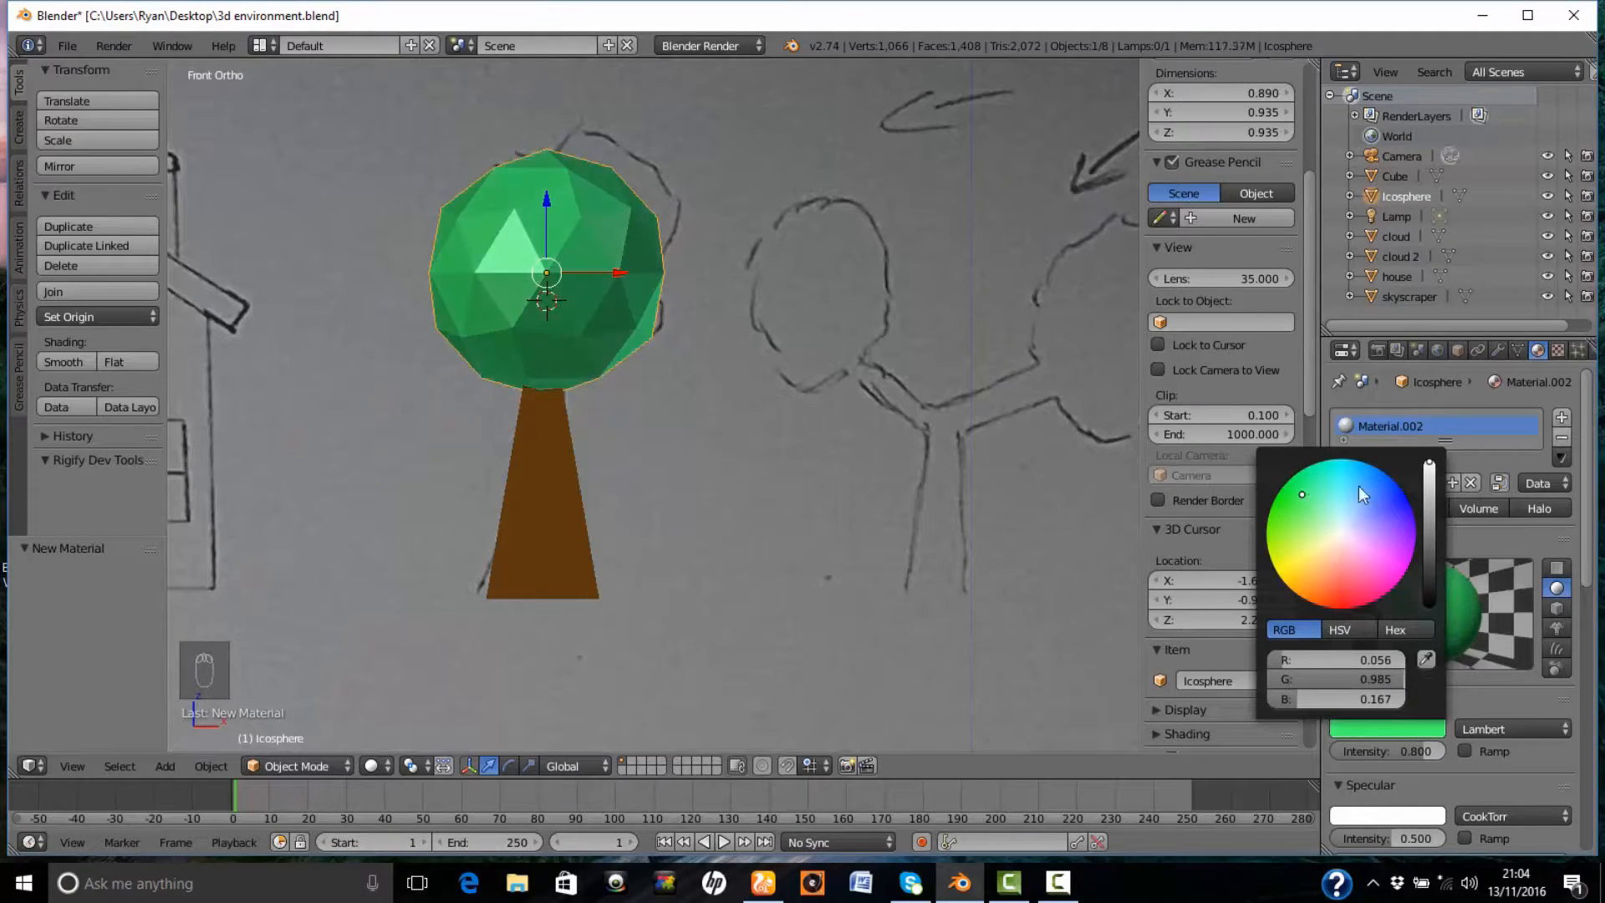
left_click_drag(1429, 462, 1429, 515)
left_click_drag(1302, 495, 1310, 503)
left_click_drag(1427, 516, 1437, 539)
- Rename the crown's green material "bushy tree"
left_click(1406, 480)
type("bus")
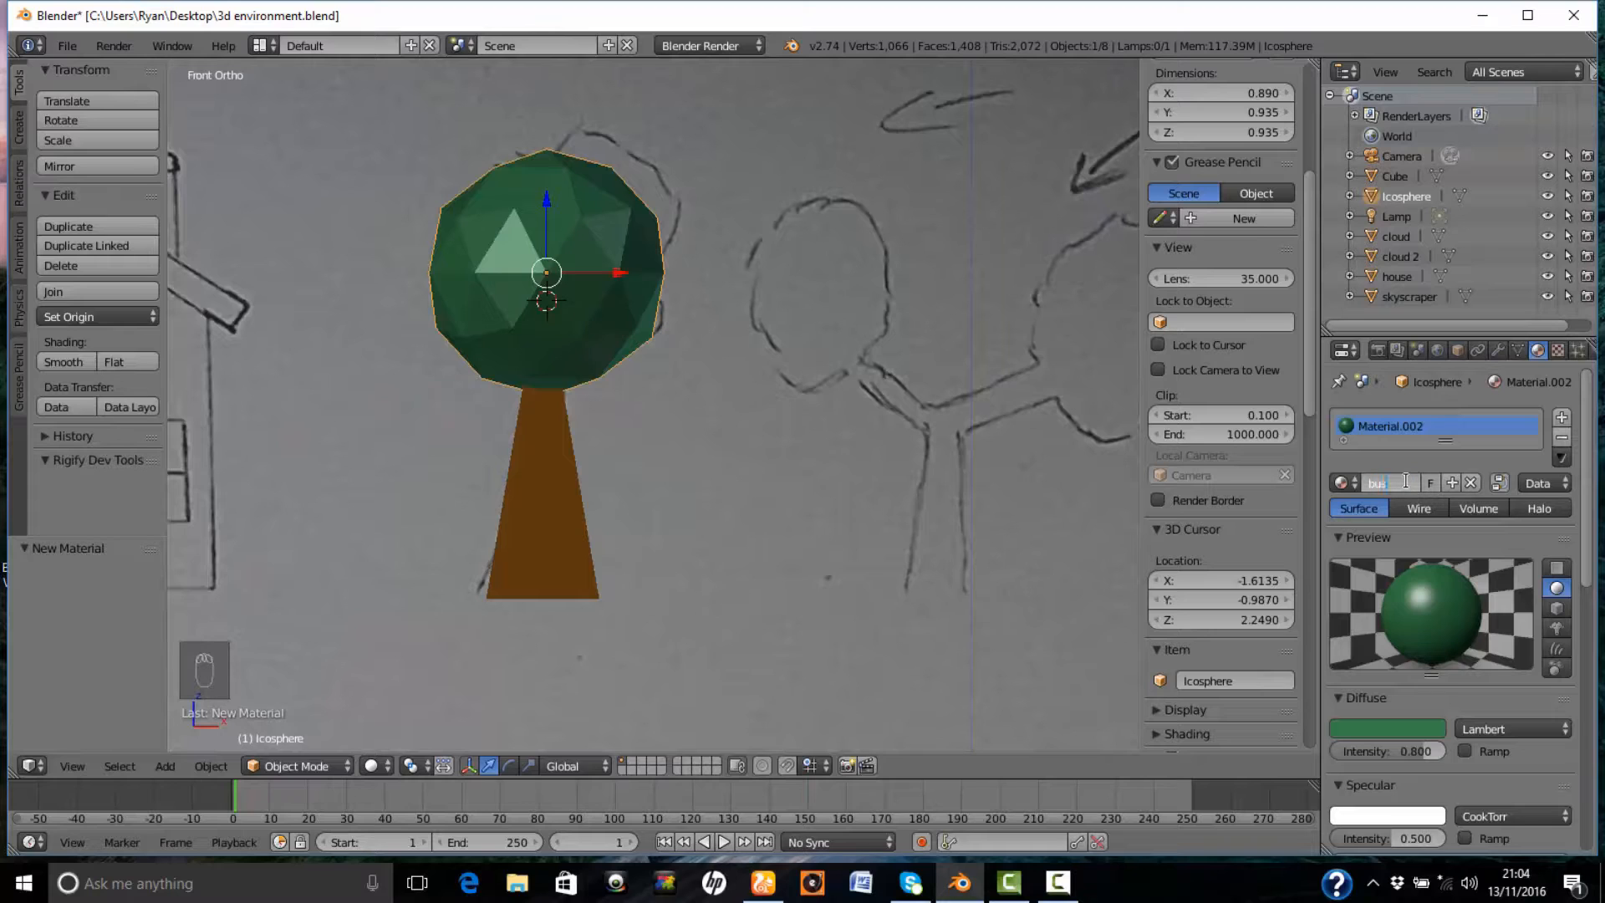
type("hy tre")
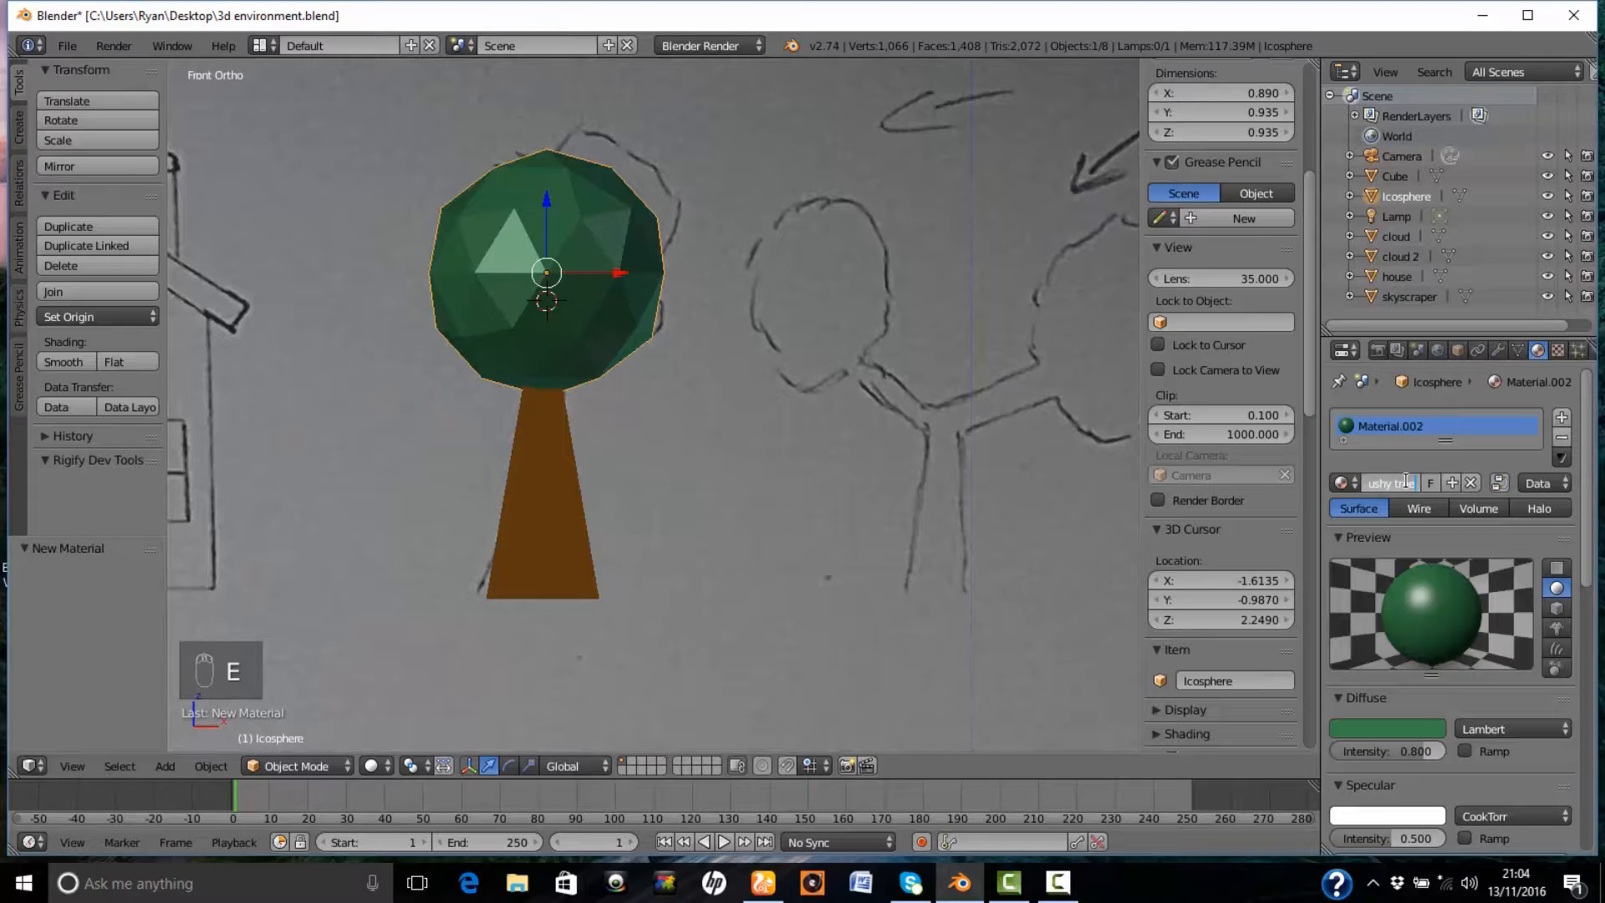
type("e")
key("Return")
- Join the crown with the trunk and move the combined tree up about 2.489 along Z, above the sketch sheet
right_click(565, 493, "shift")
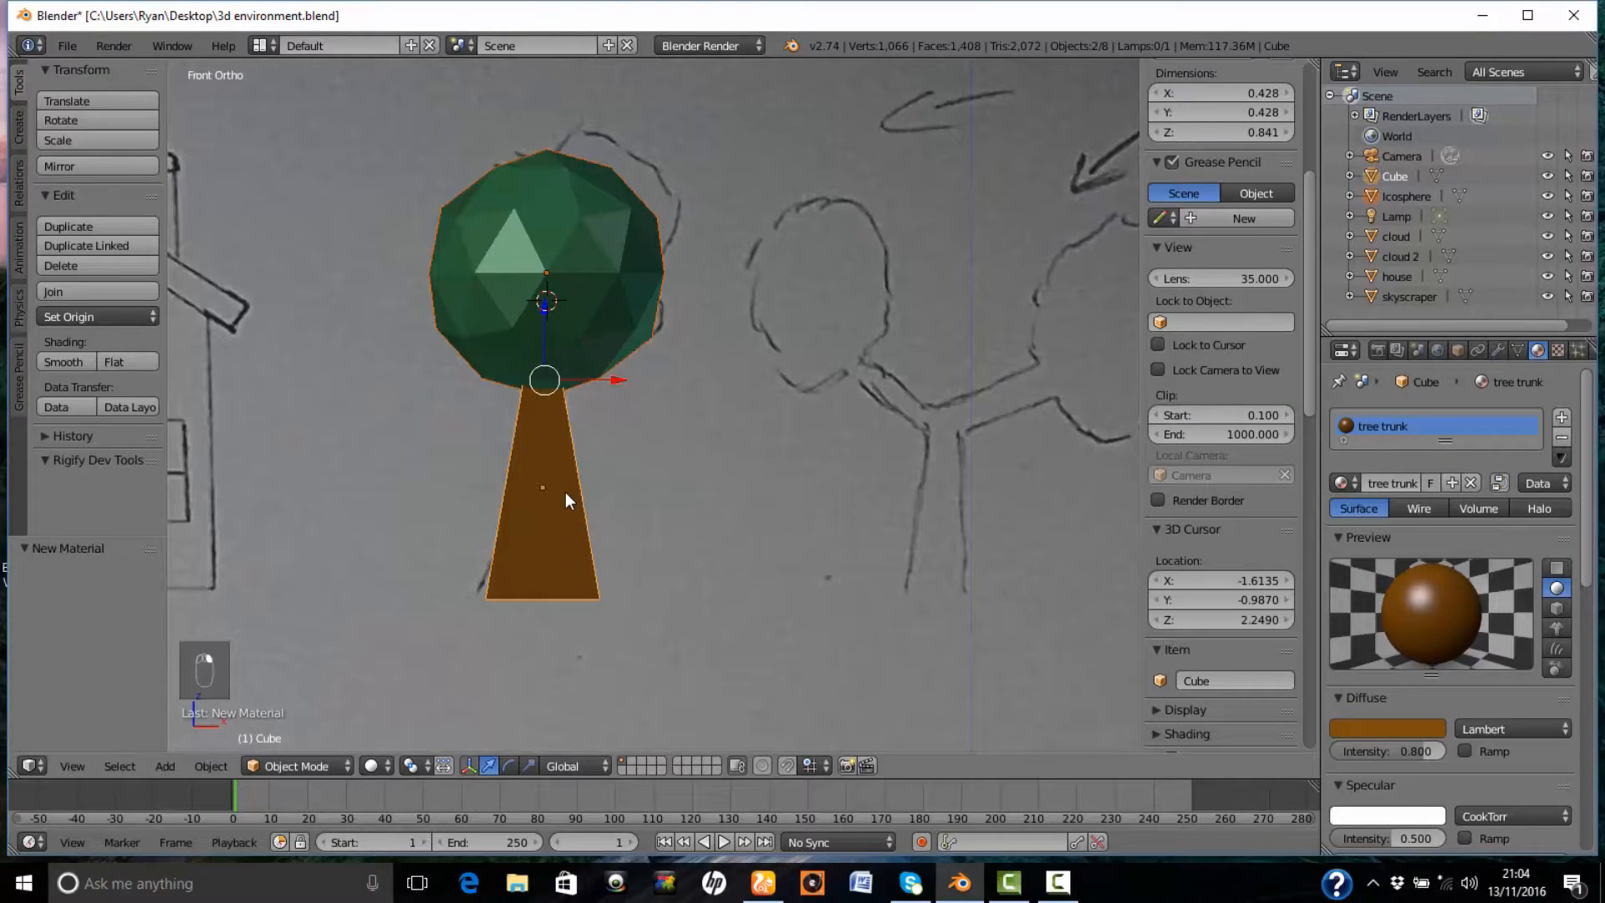
left_click(115, 291)
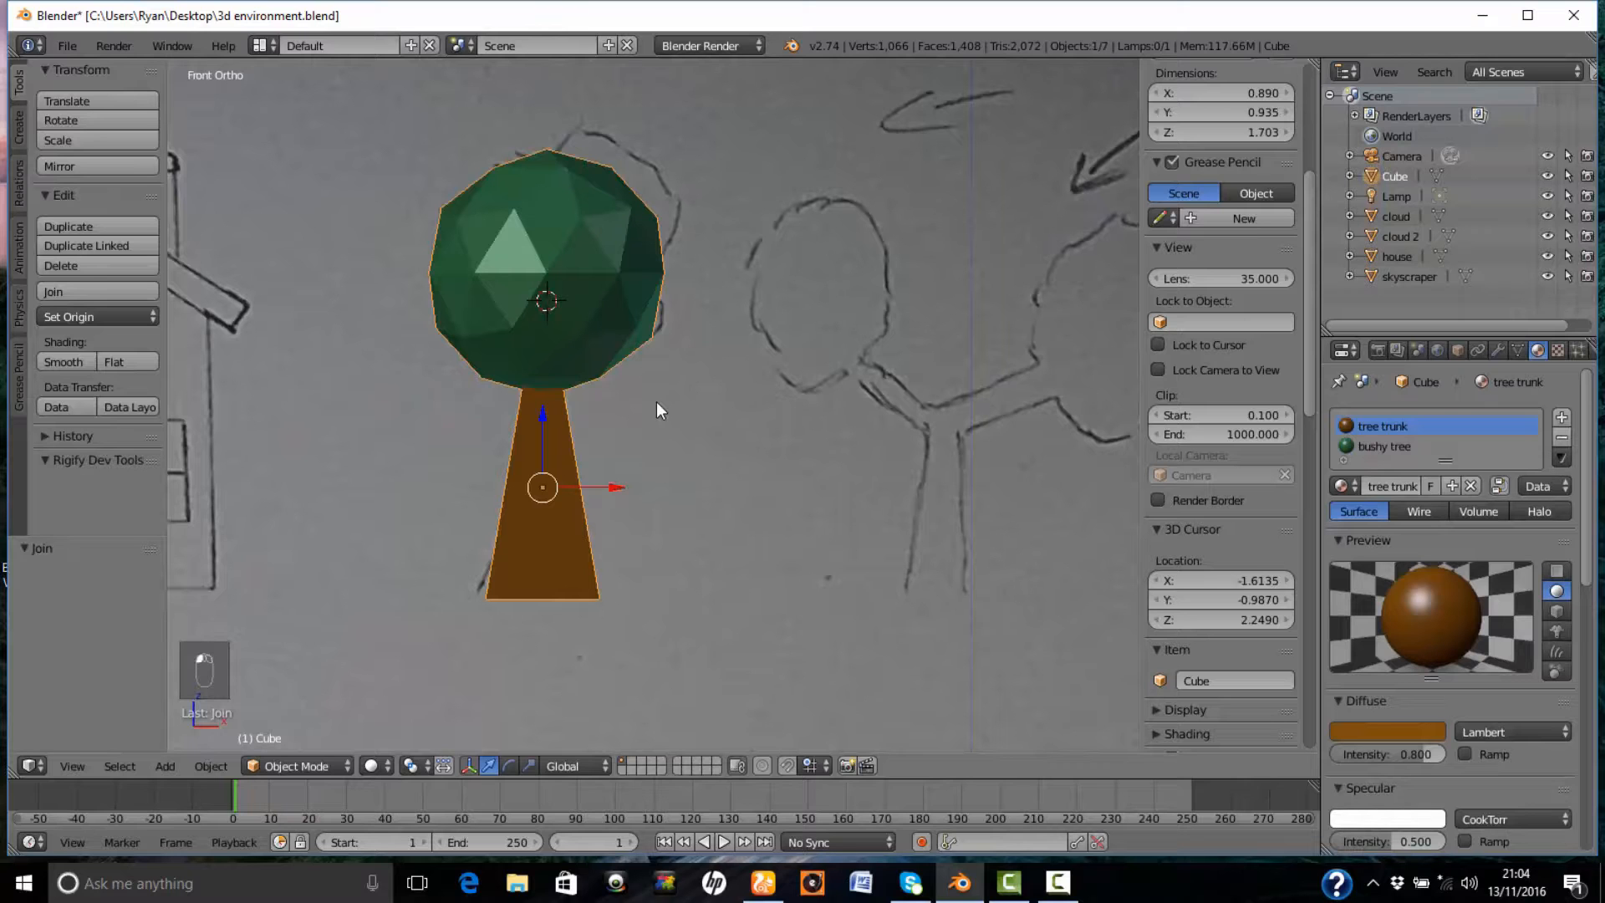
scroll(656, 403, "down", 6)
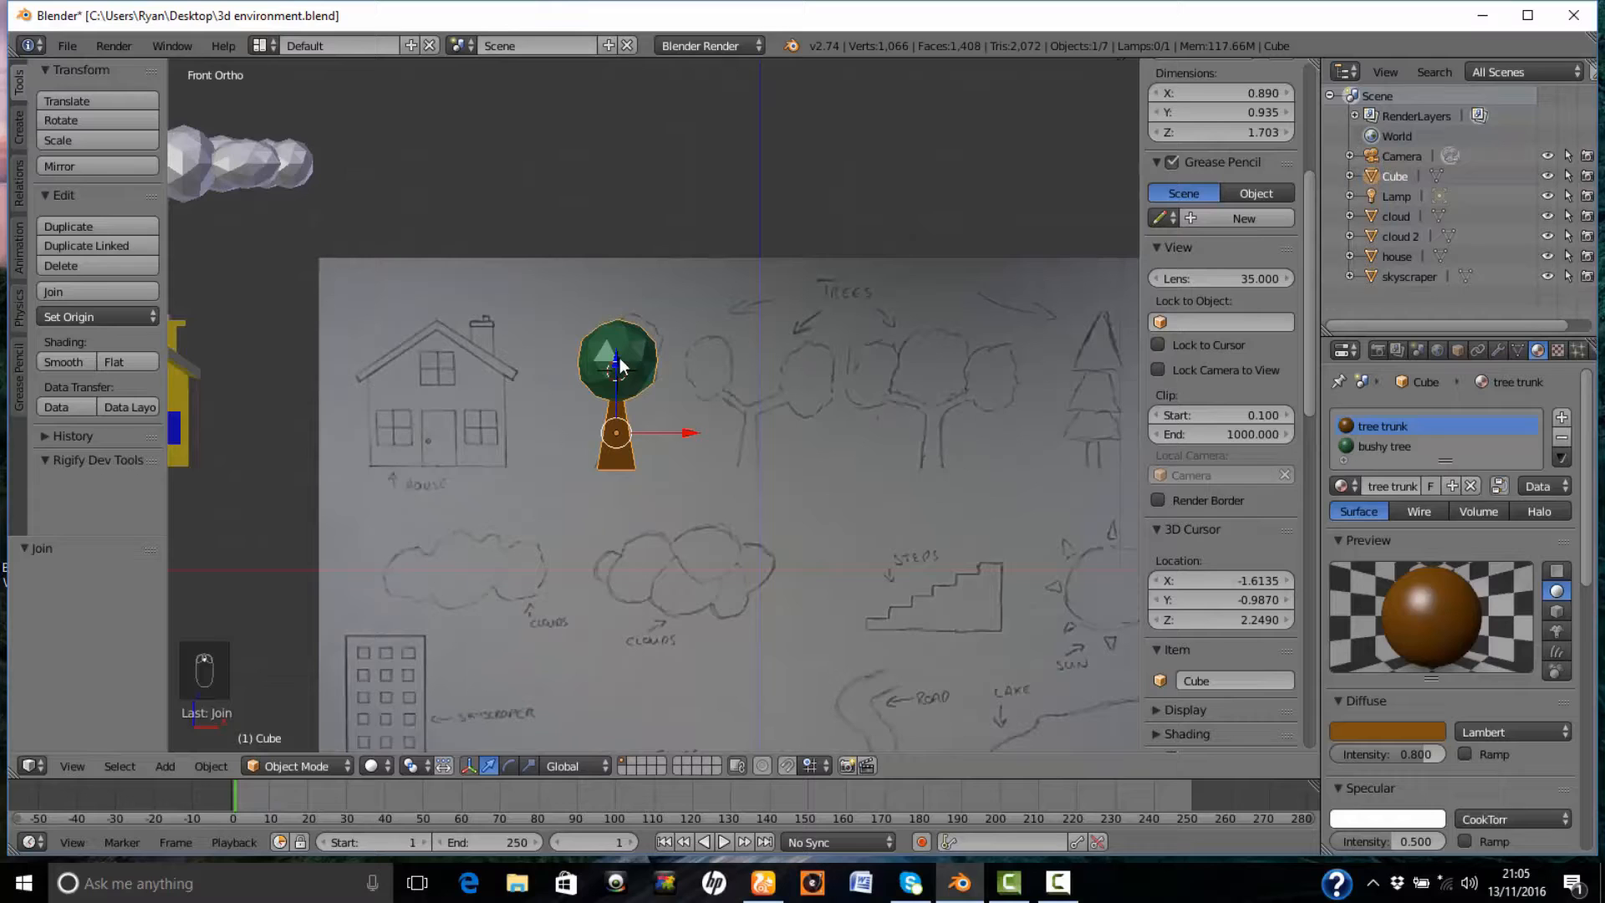
left_click_drag(621, 365, 615, 140)
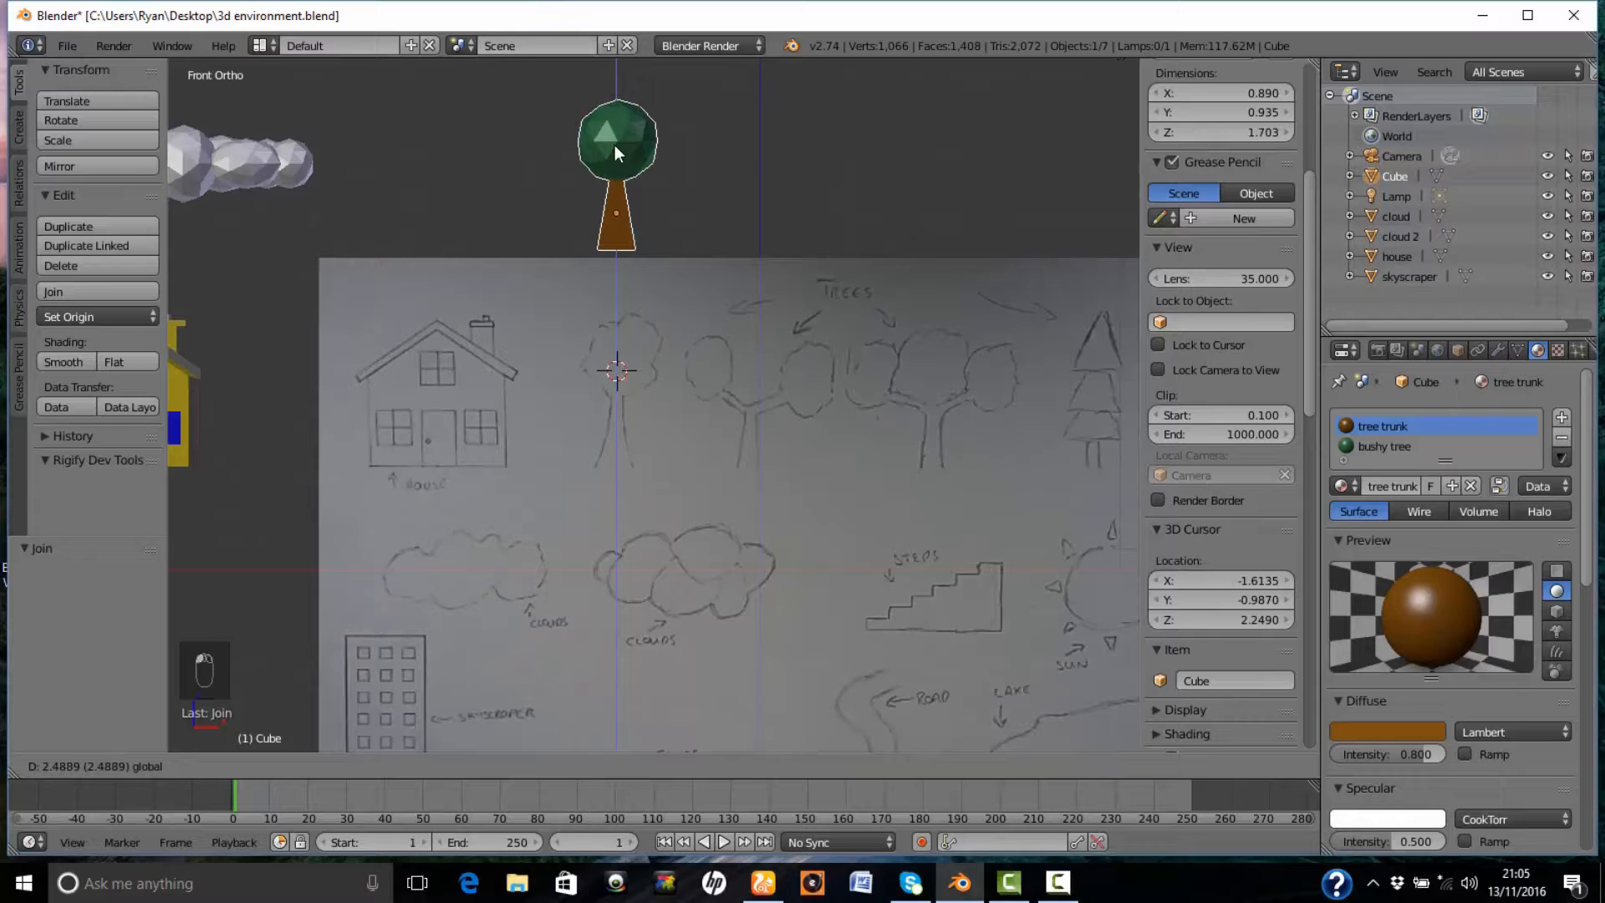
left_click_drag(614, 144, 615, 143)
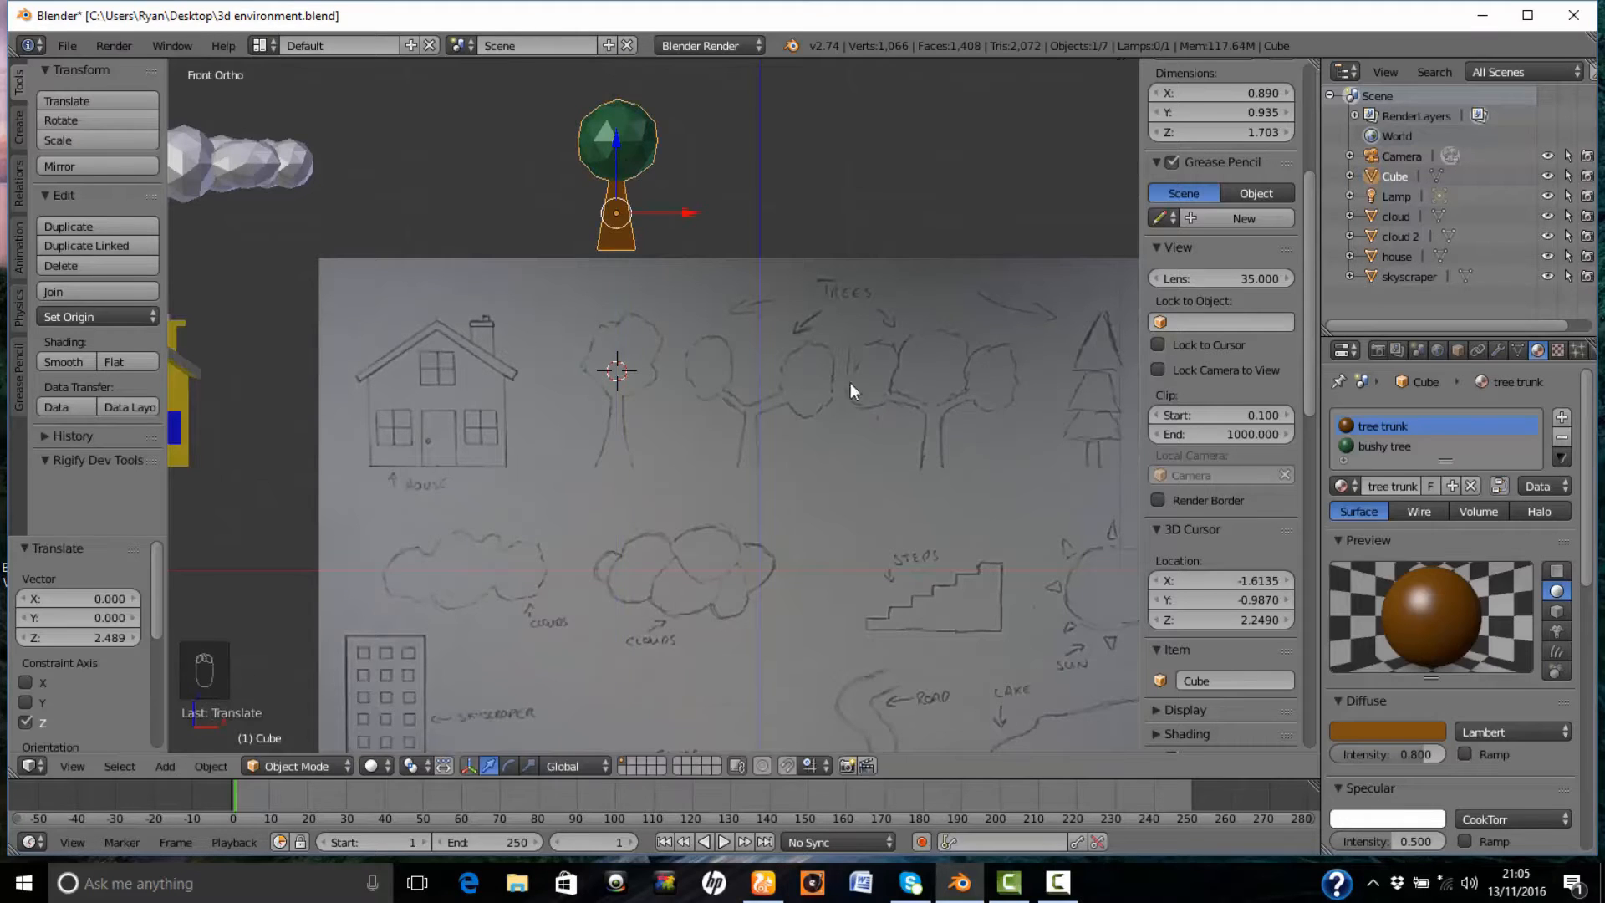
- Add a cube at the foot of the second tree's sketched trunk and scale it to about 0.110 to match the trunk's base width
scroll(856, 421, "up", 3)
scroll(855, 422, "up", 4)
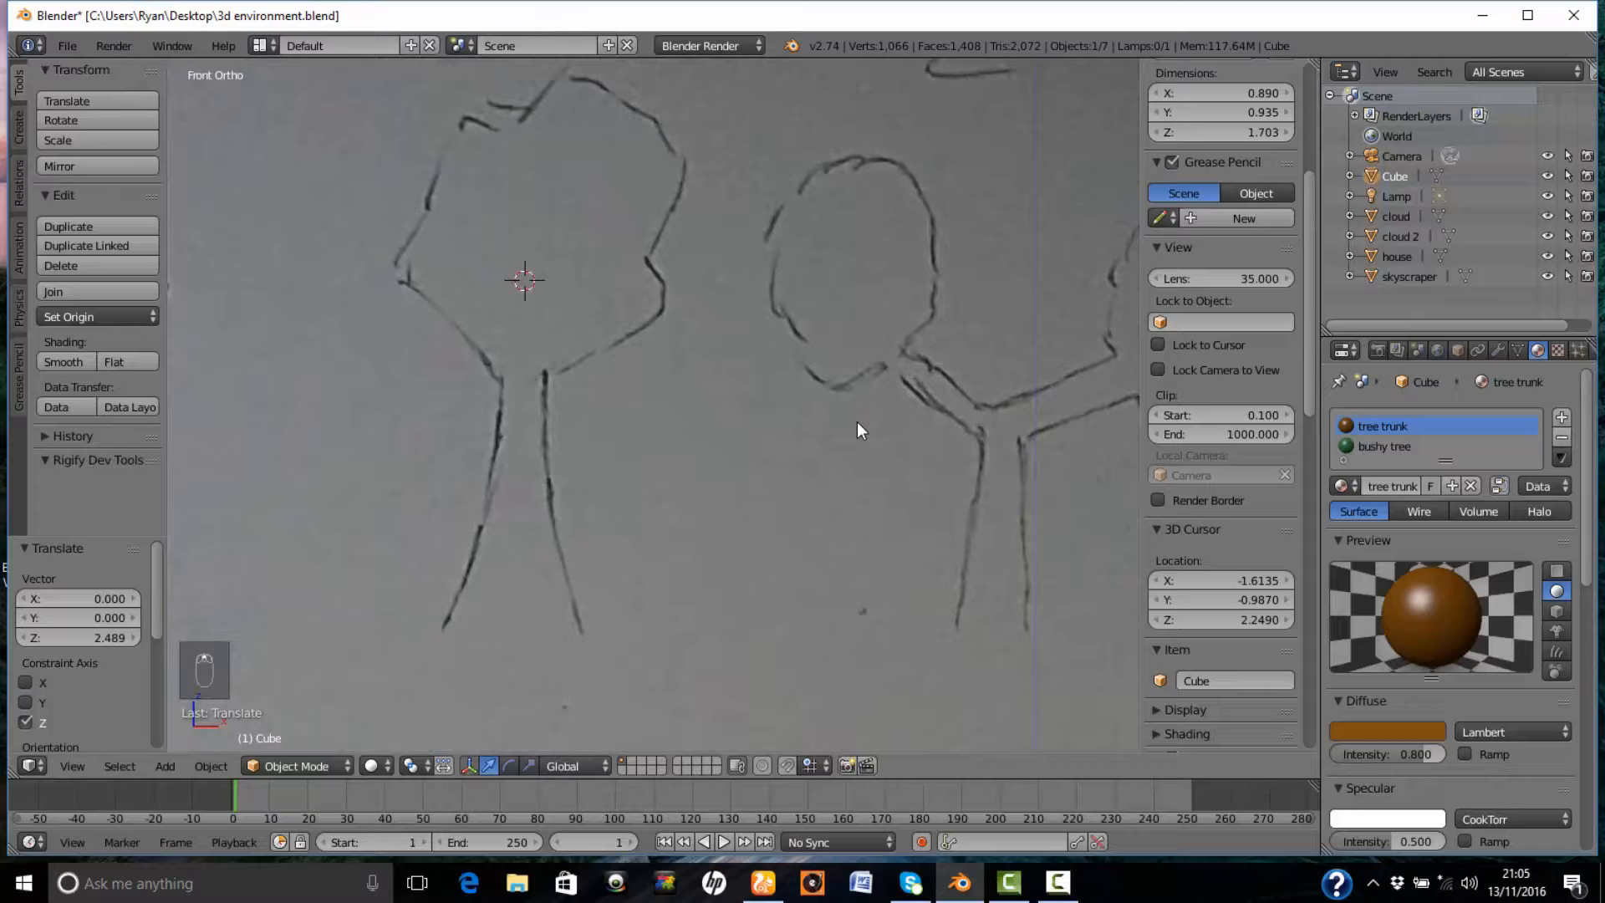
mouse_move(857, 428)
middle_mouse_down("shift")
mouse_move(769, 451)
mouse_move(485, 444)
middle_mouse_up("shift")
scroll(730, 532, "up", 2)
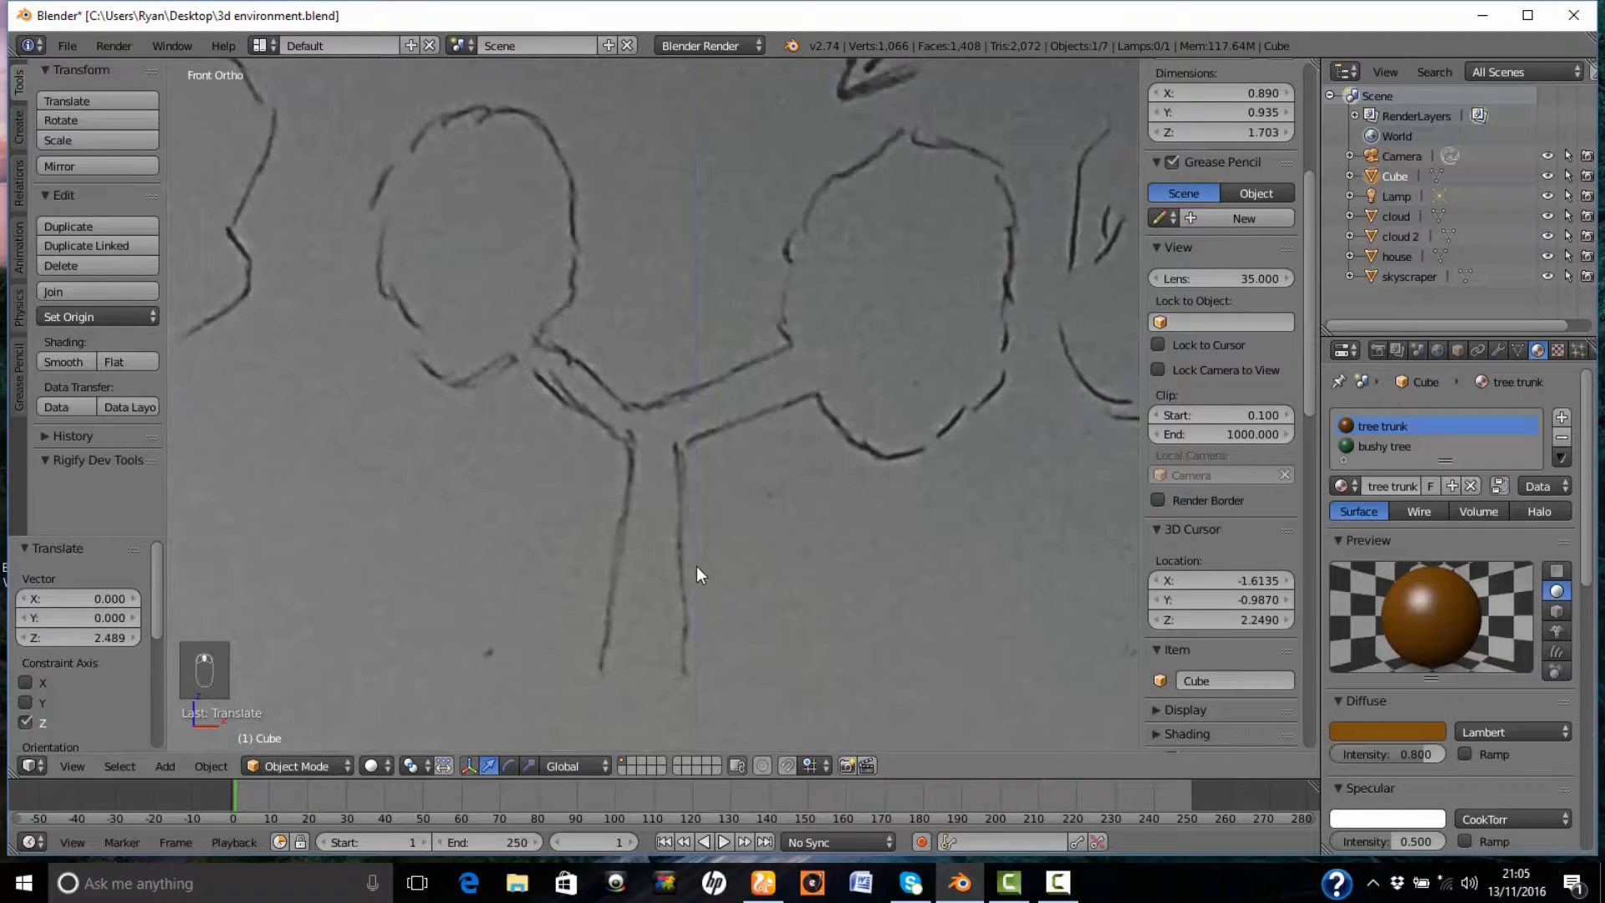
left_click(650, 643)
key("shift+a")
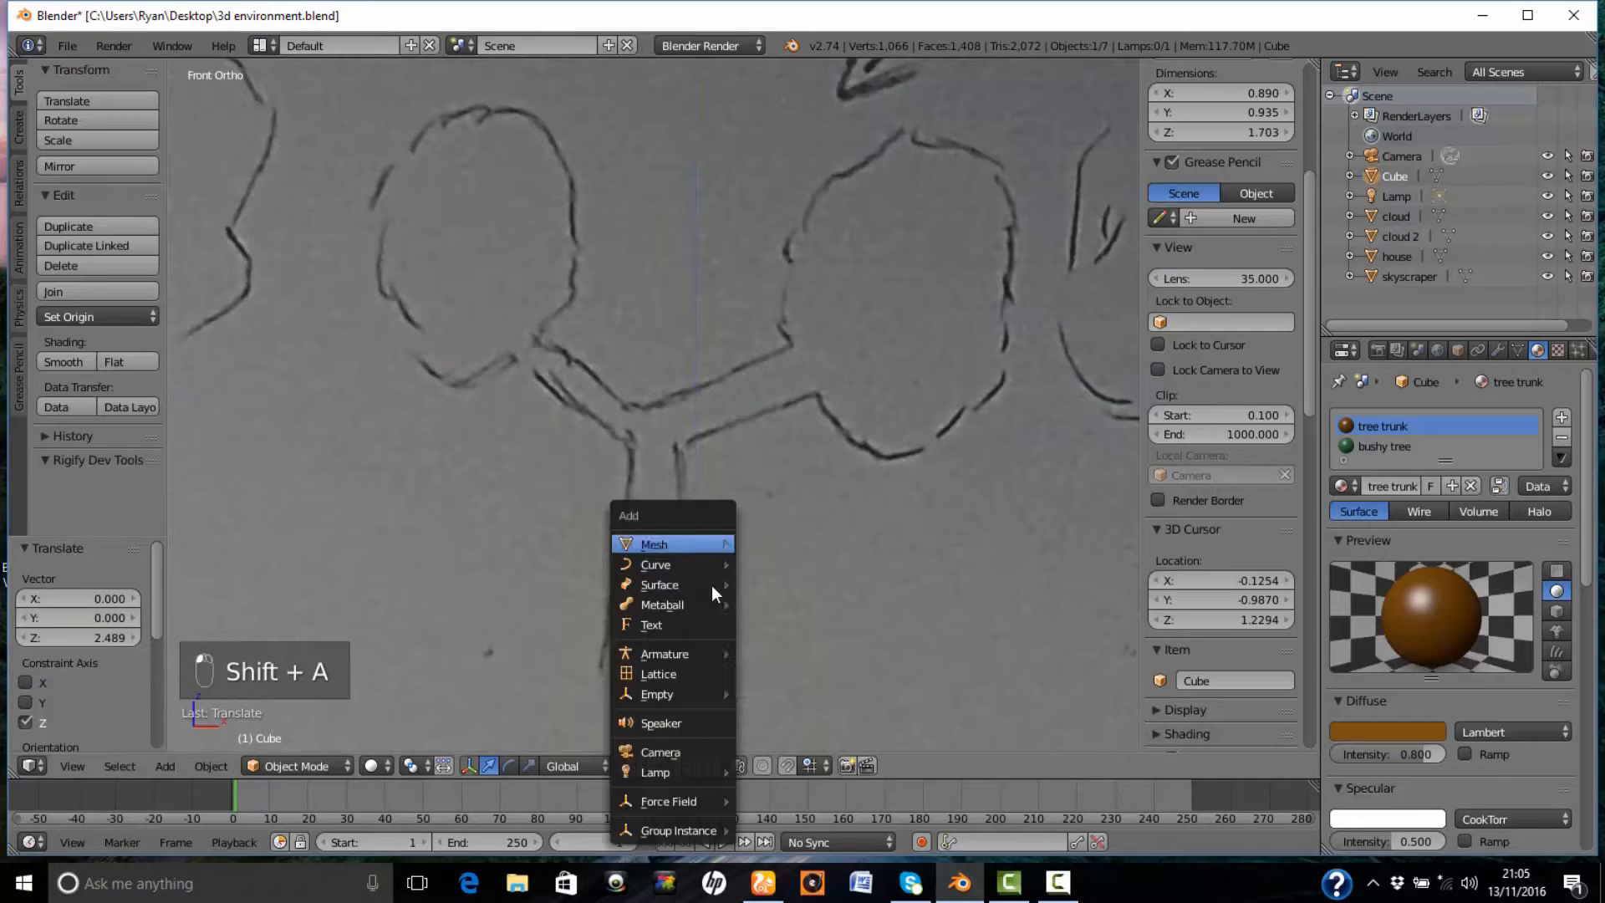
mouse_move(711, 544)
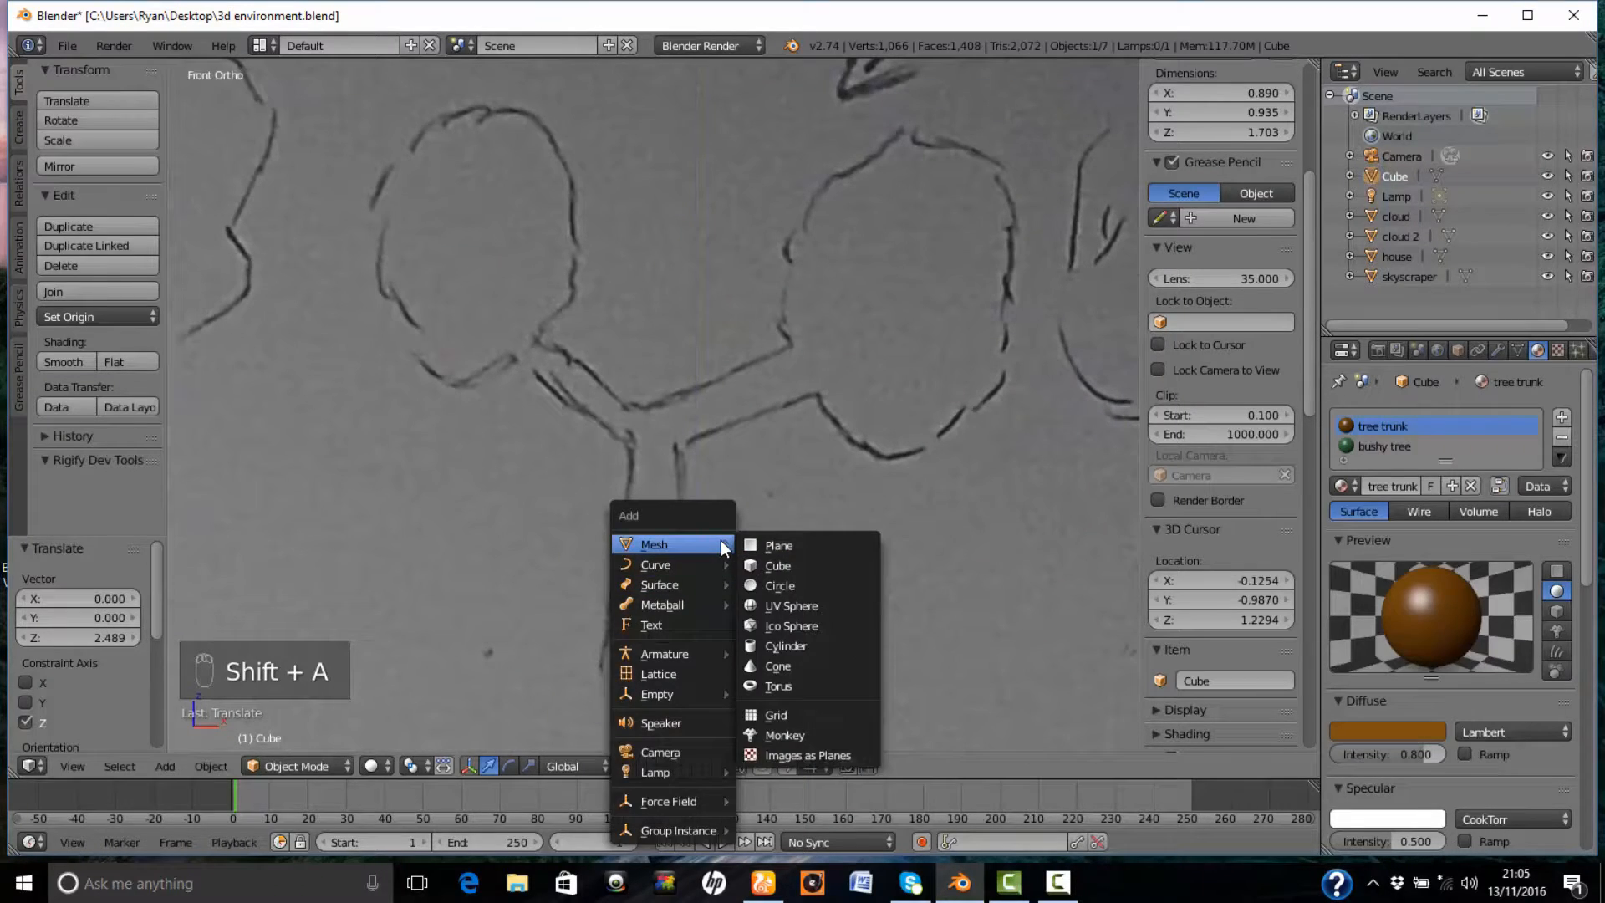
left_click(798, 566)
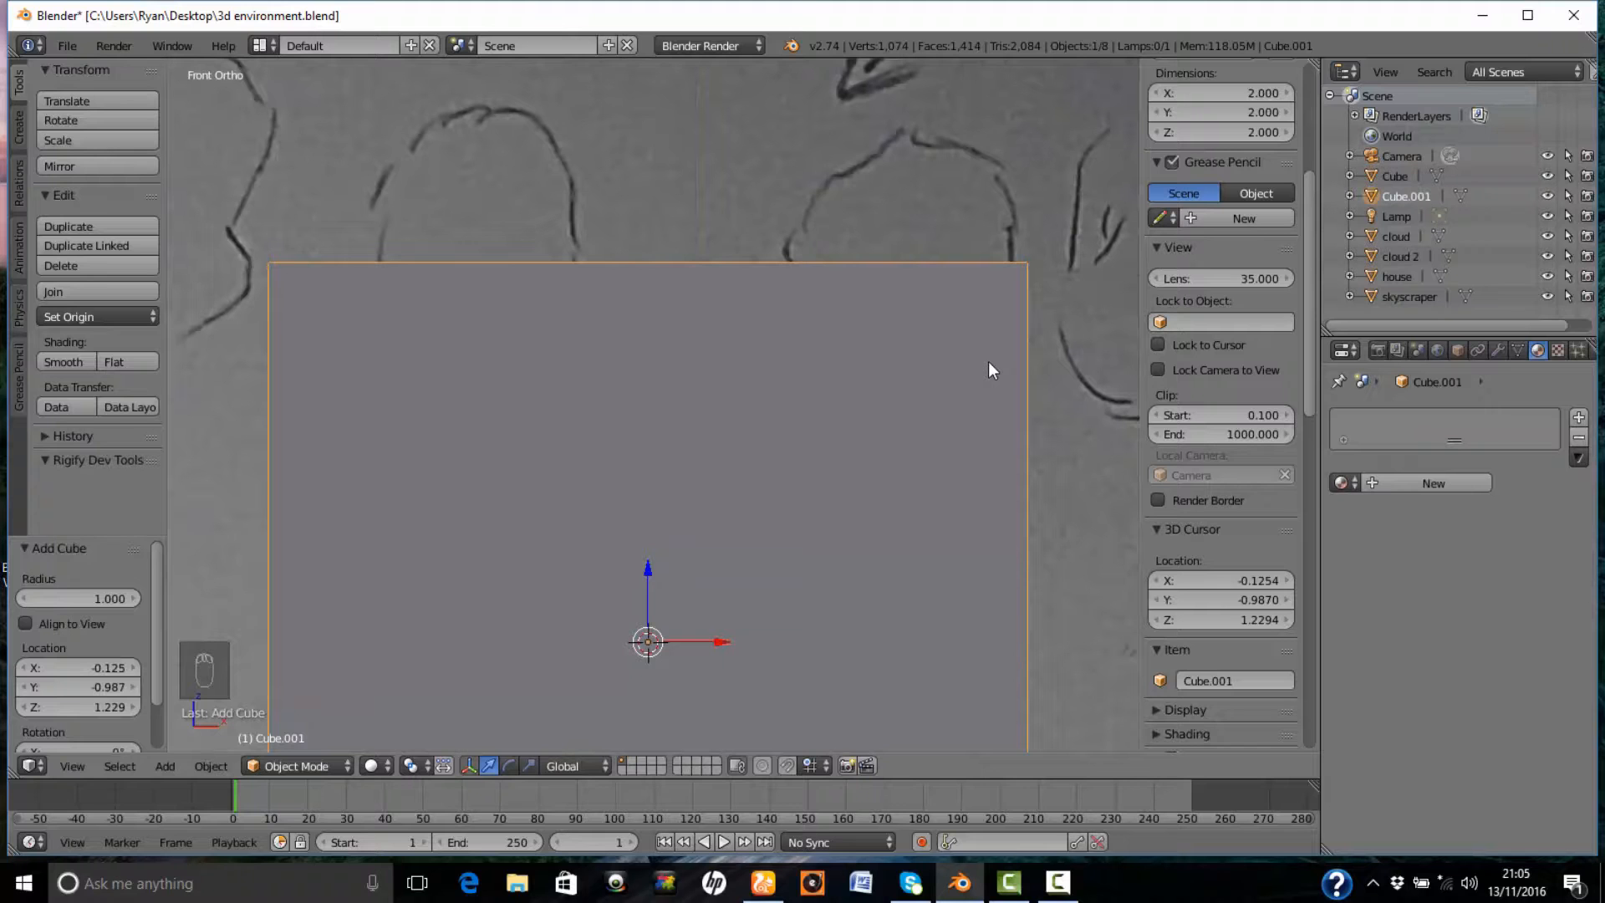
key("s")
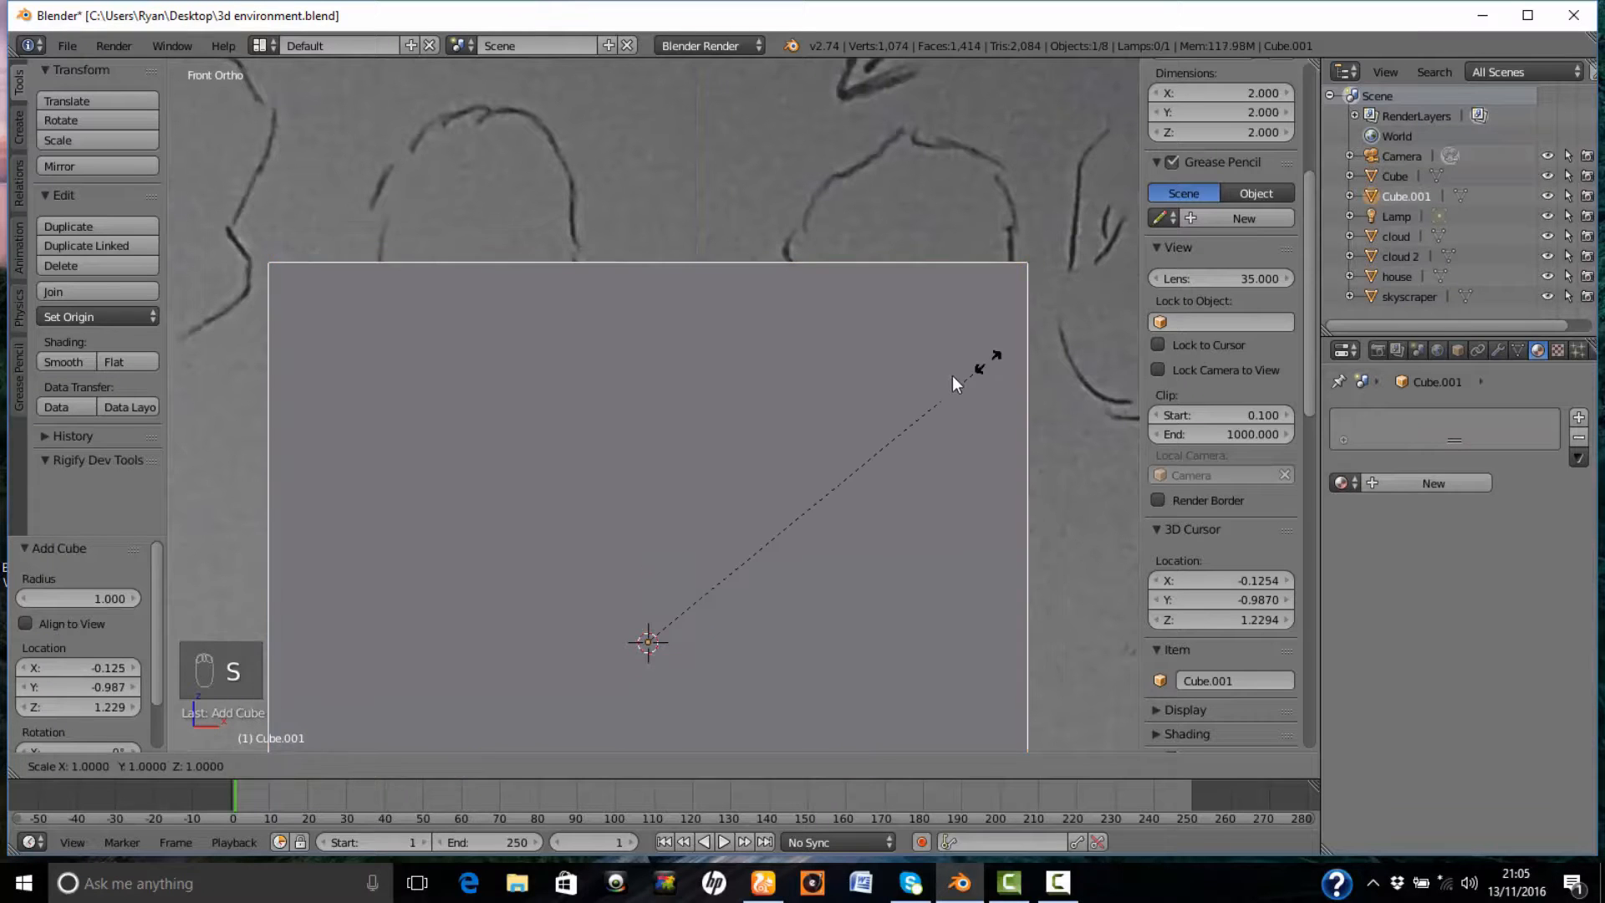
left_click(691, 619)
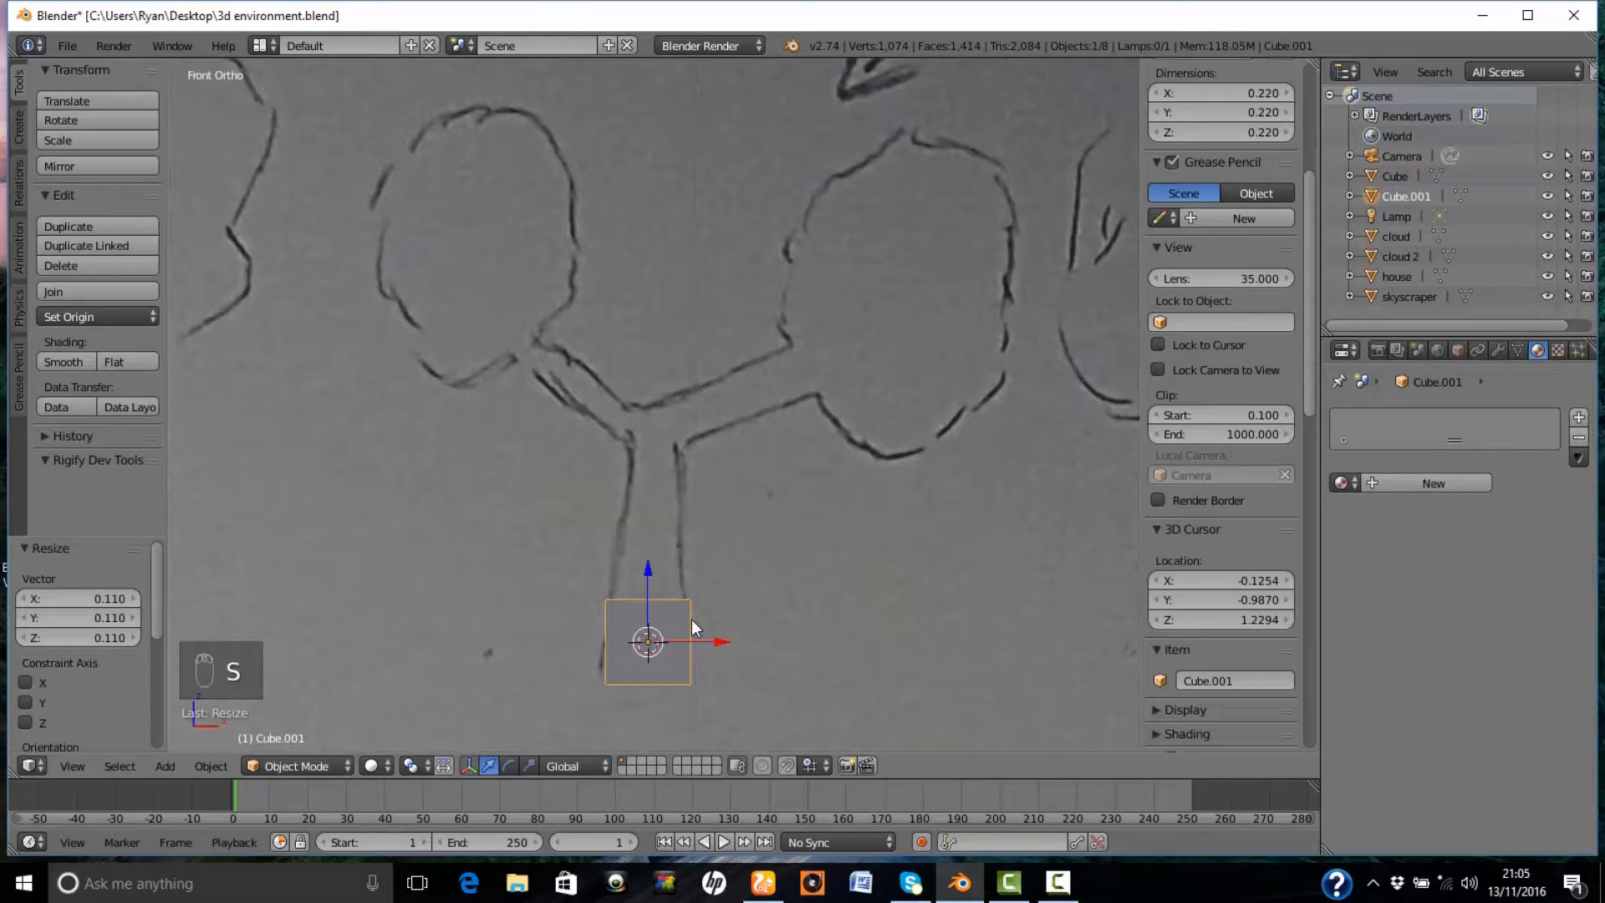
- In wireframe display, stretch the cube along Z to about 0.504 tall and raise it so its bottom meets the sketched trunk's foot
key("g")
key("z")
left_click(645, 580)
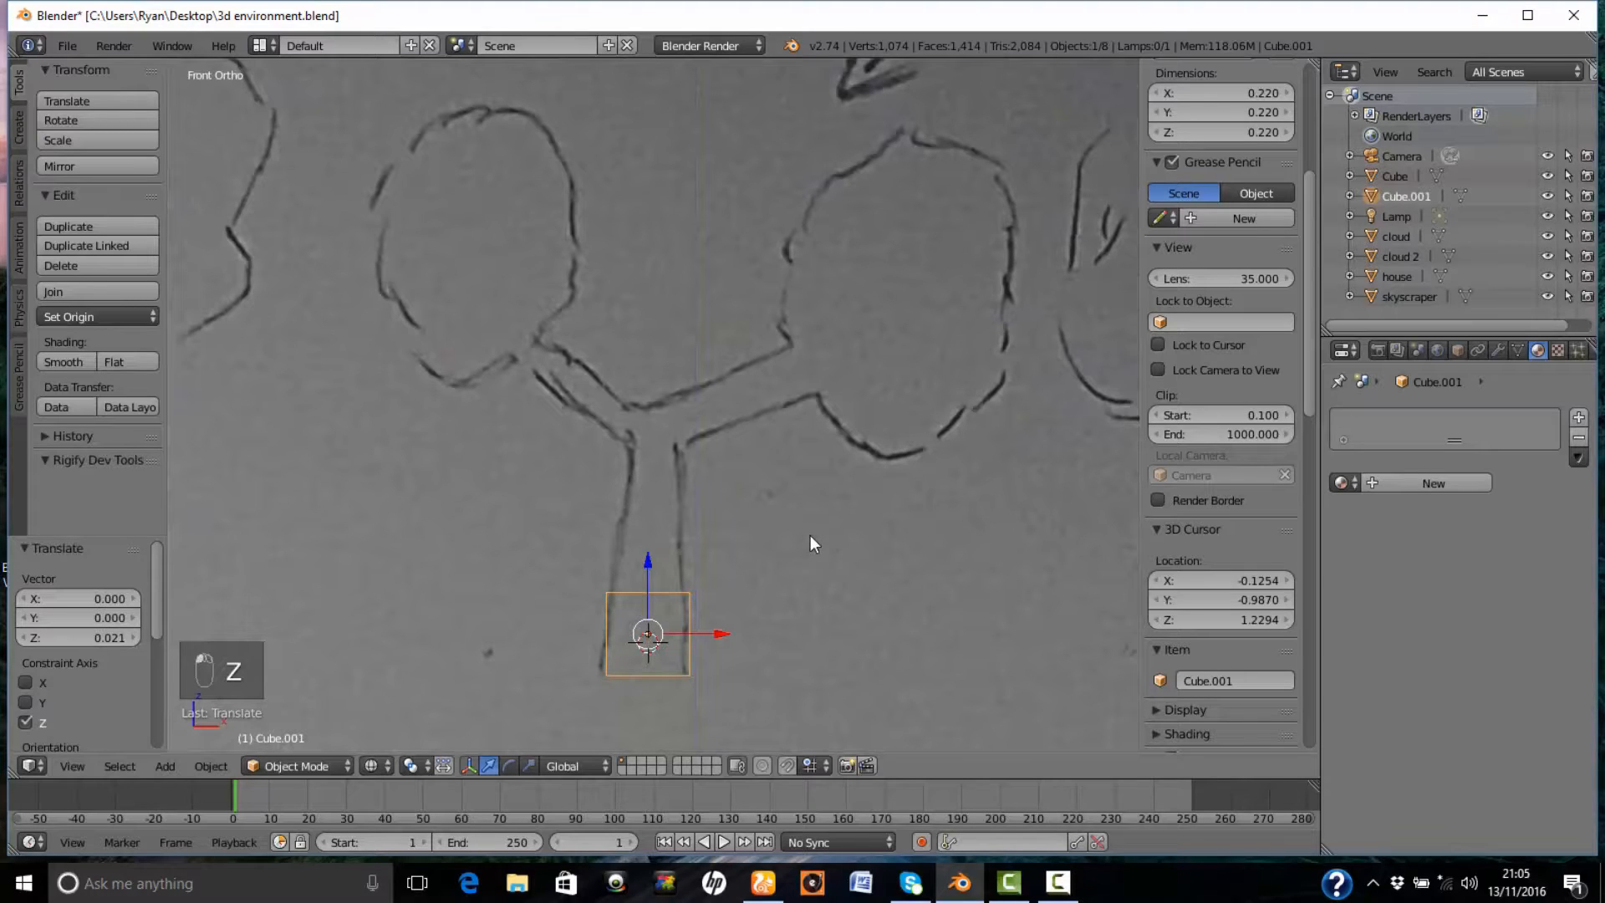
key("s")
key("z")
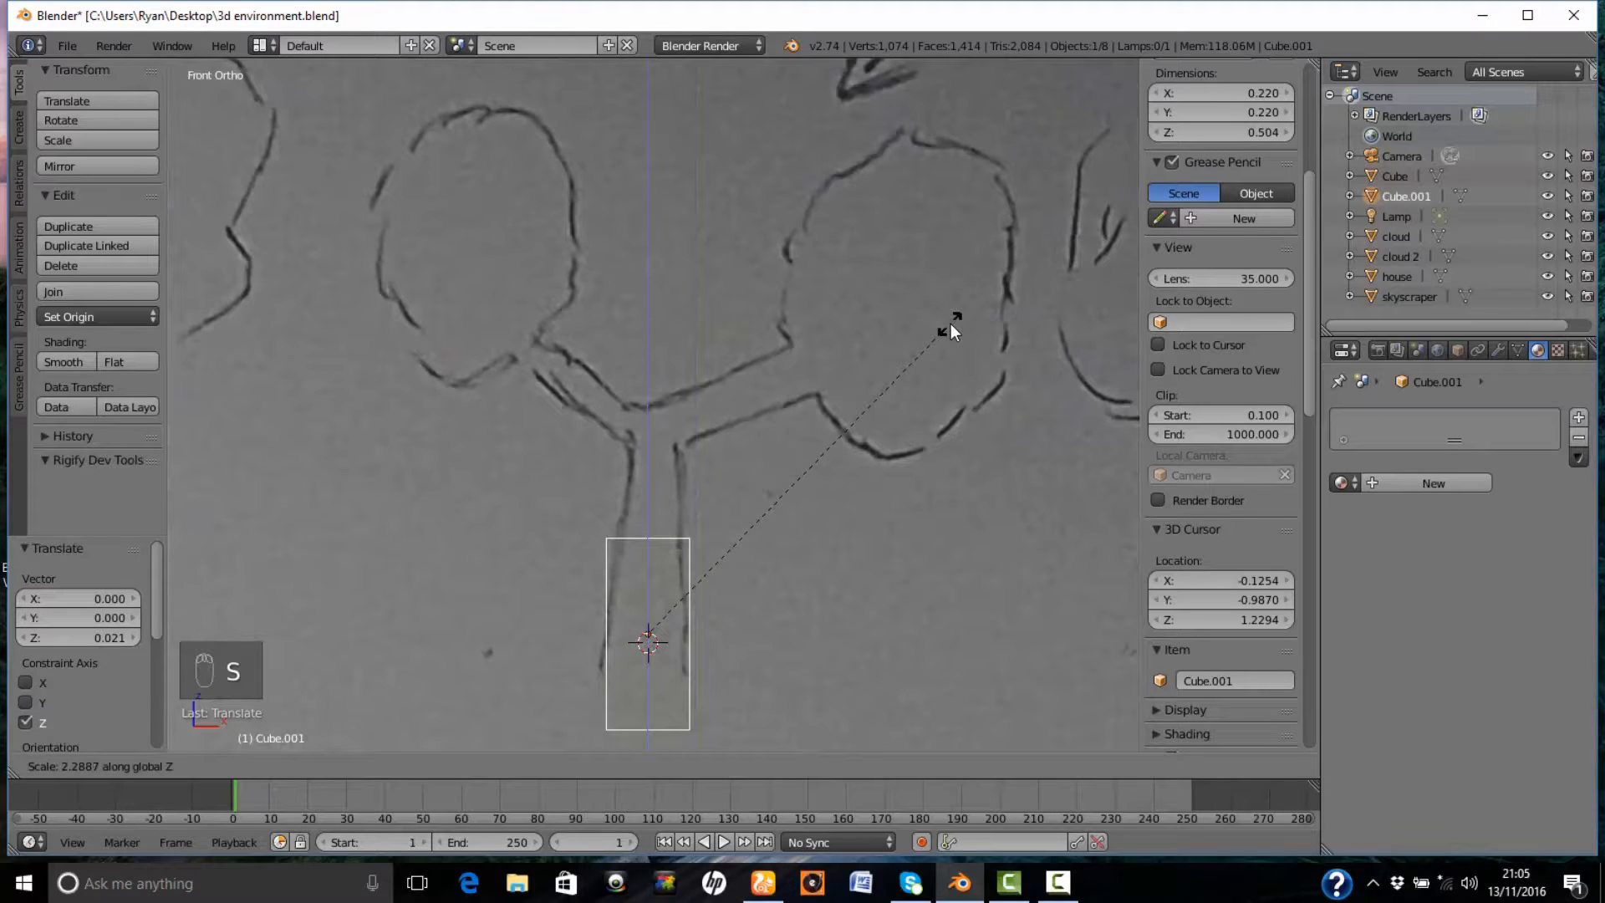
left_click(950, 326)
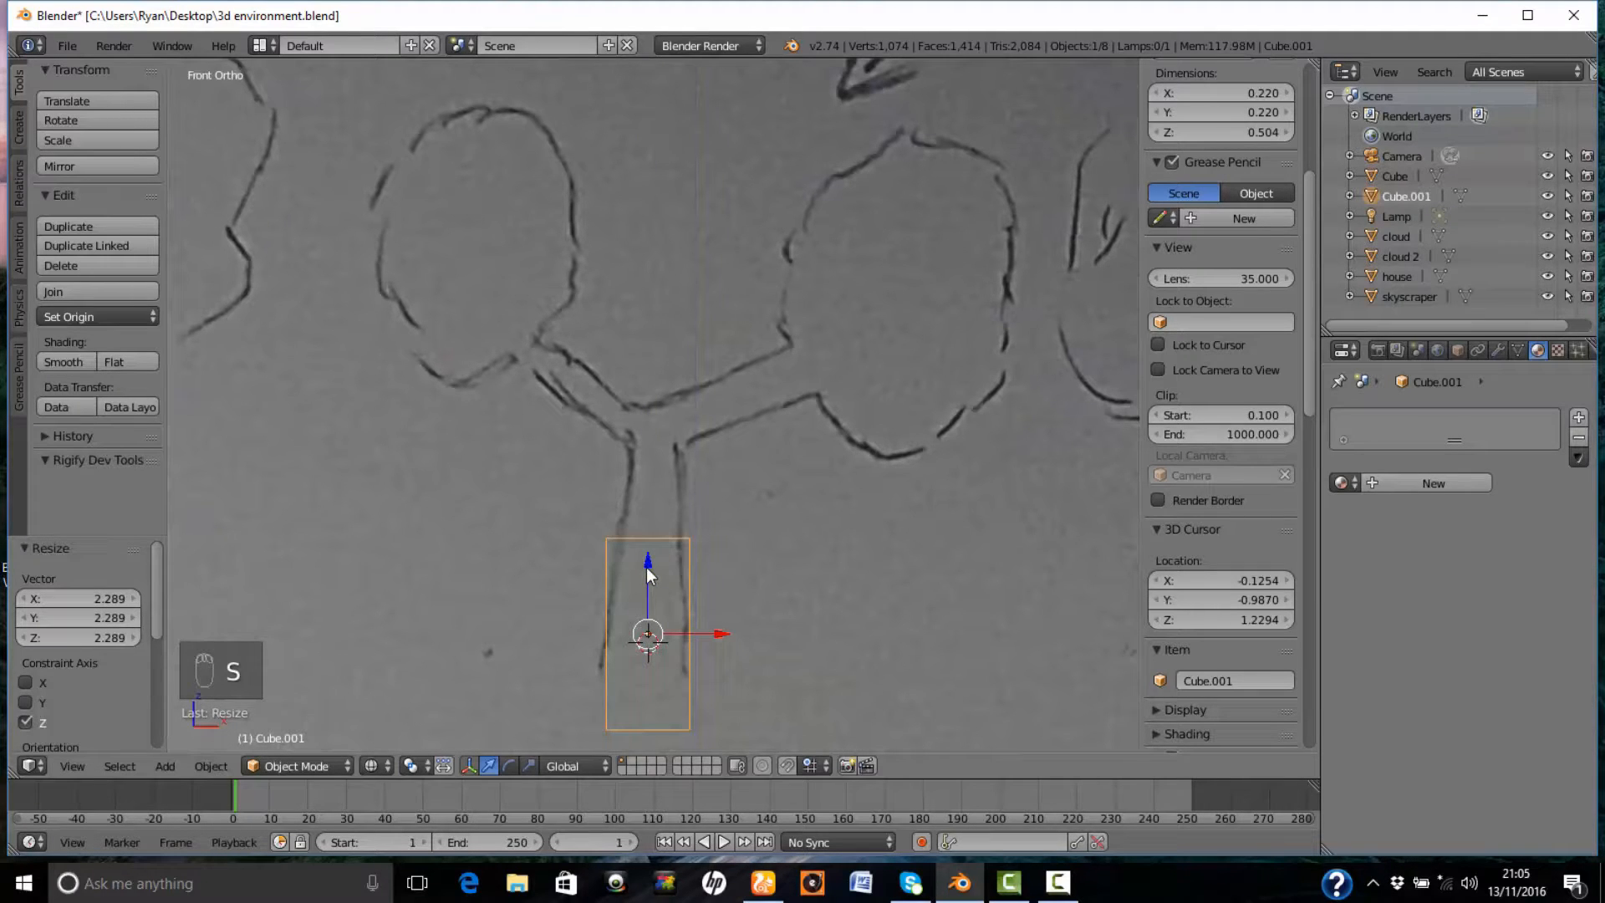
left_click_drag(650, 560, 650, 499)
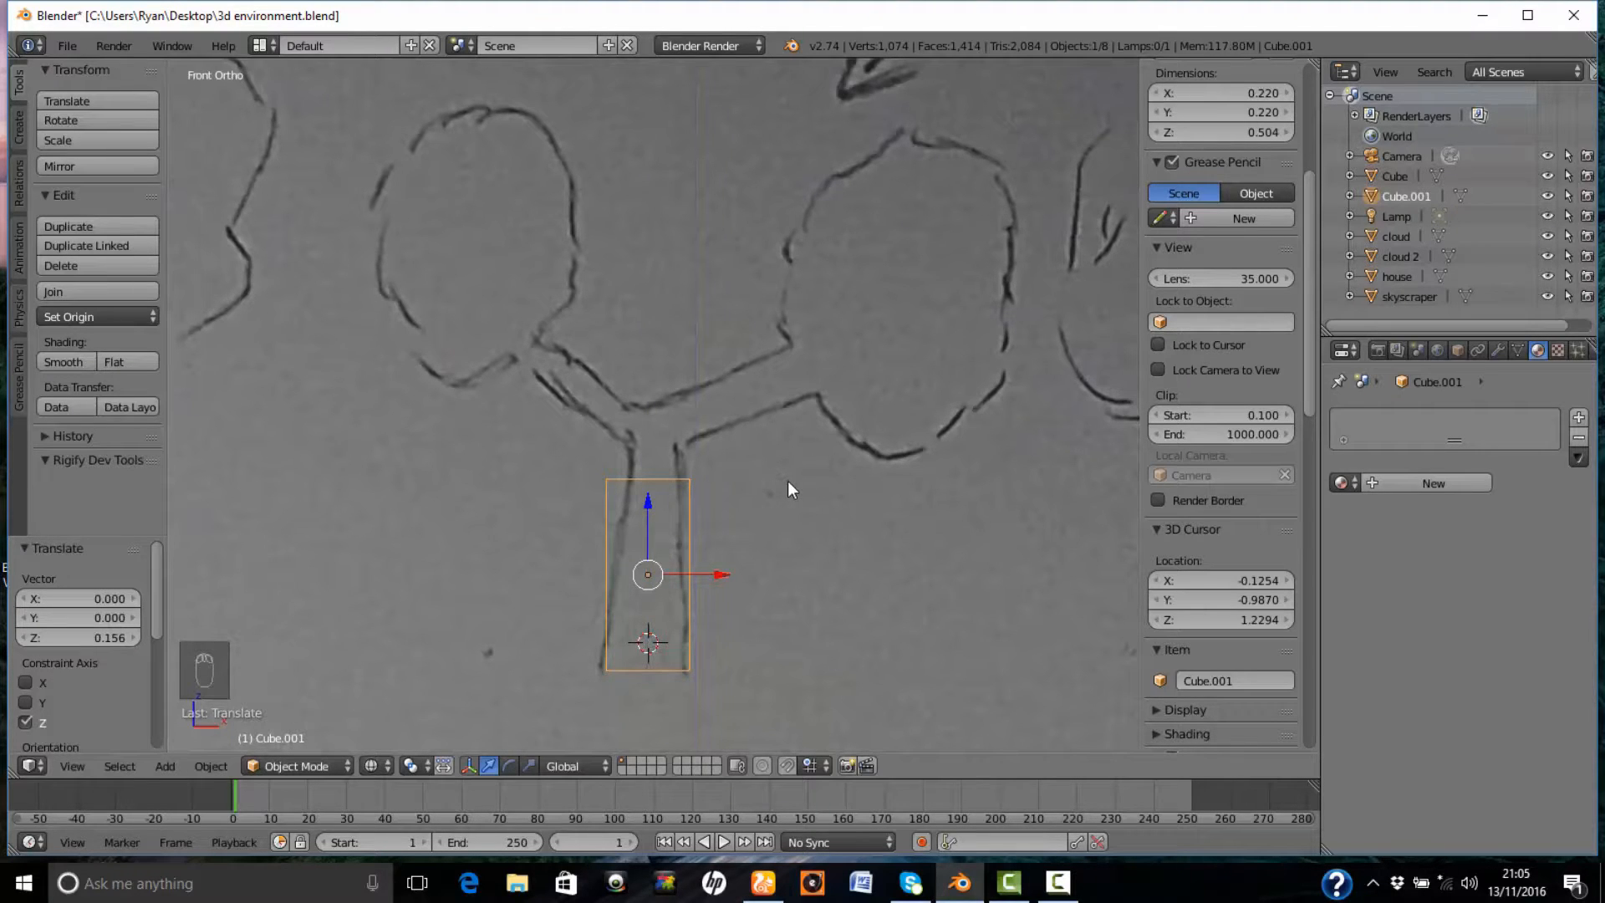
- Stretch the second trunk further along Z to about 0.752 tall and raise it to reach the sketched fork
key("s")
left_click(804, 438)
left_click_drag(650, 505, 644, 485)
key("s")
key("z")
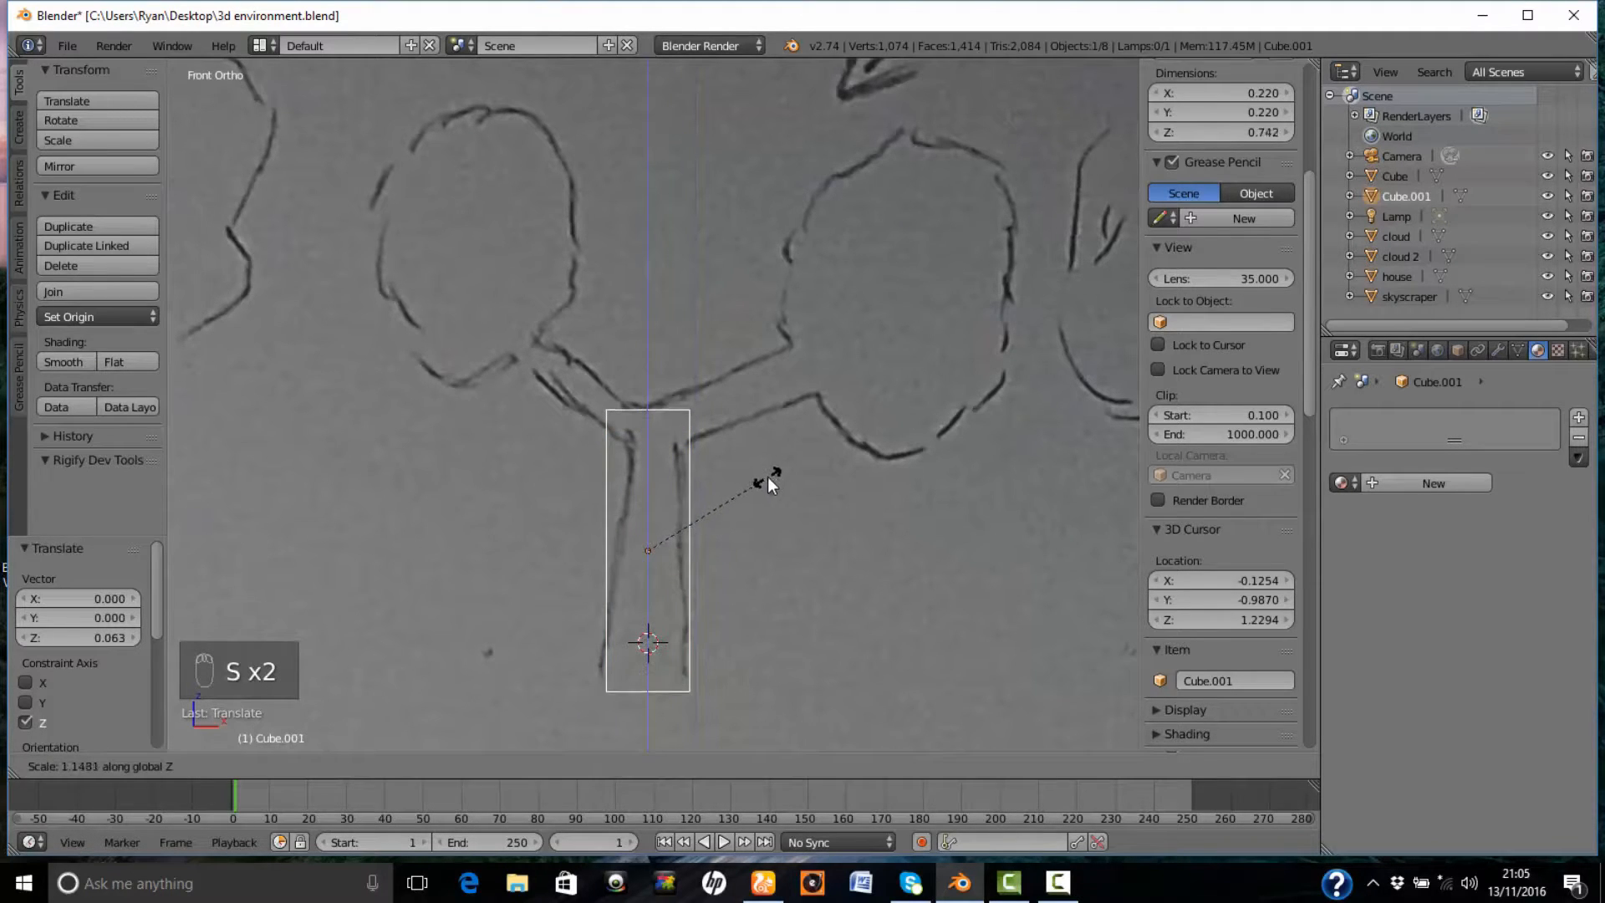
left_click(768, 474)
left_click_drag(647, 485, 654, 464)
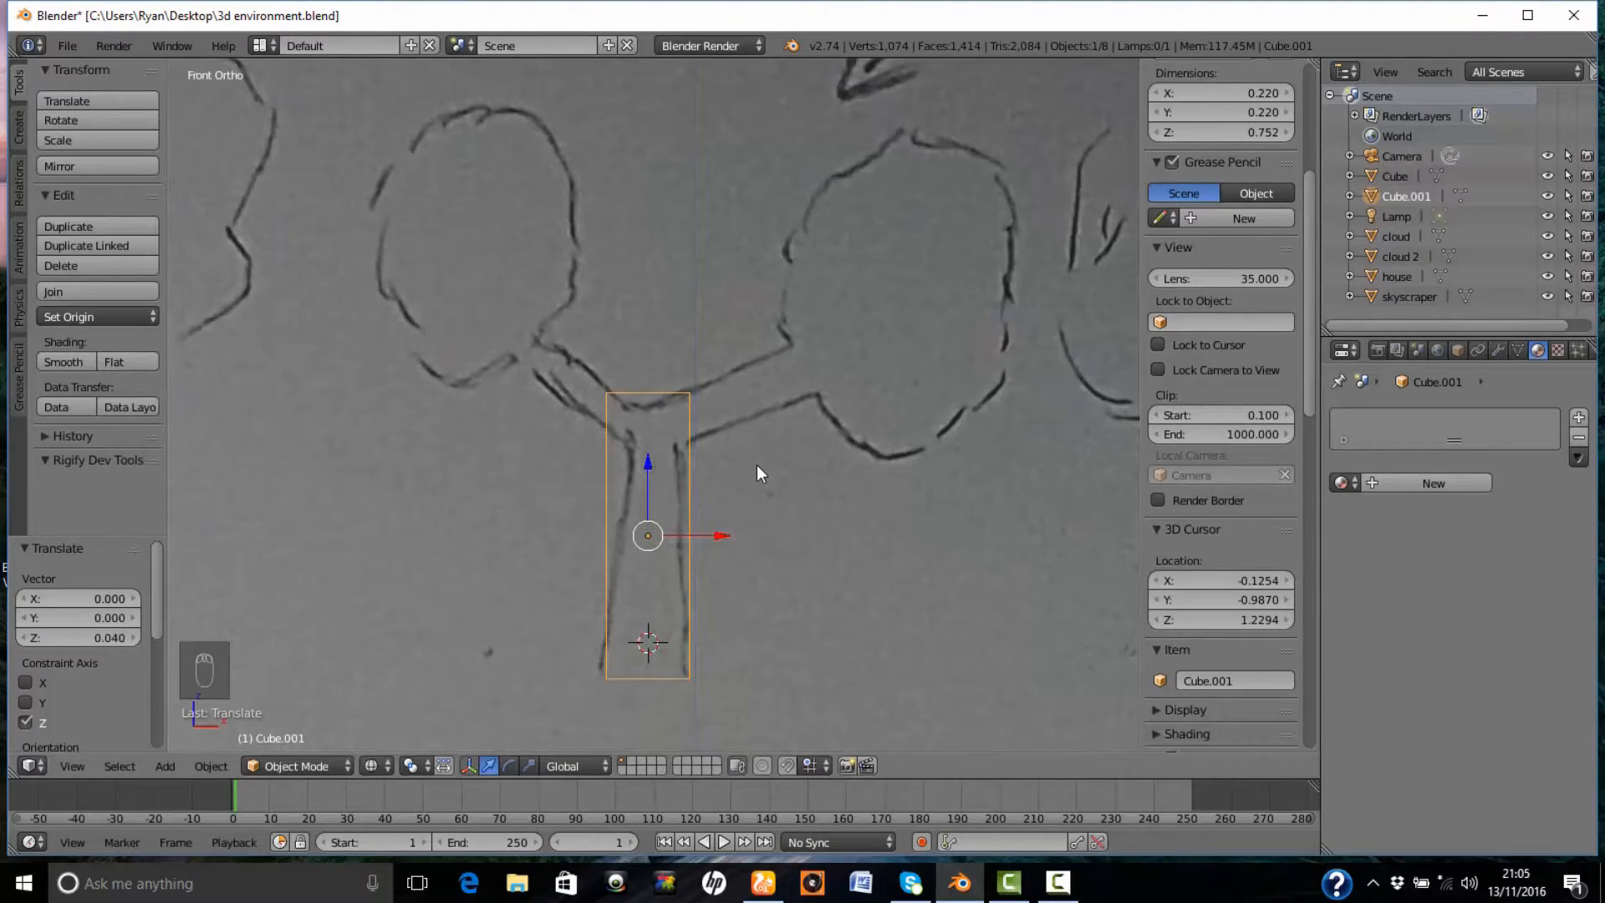
- In Edit Mode, scale only the second trunk's four top vertices by about 0.565 to taper it toward the fork
key("Tab")
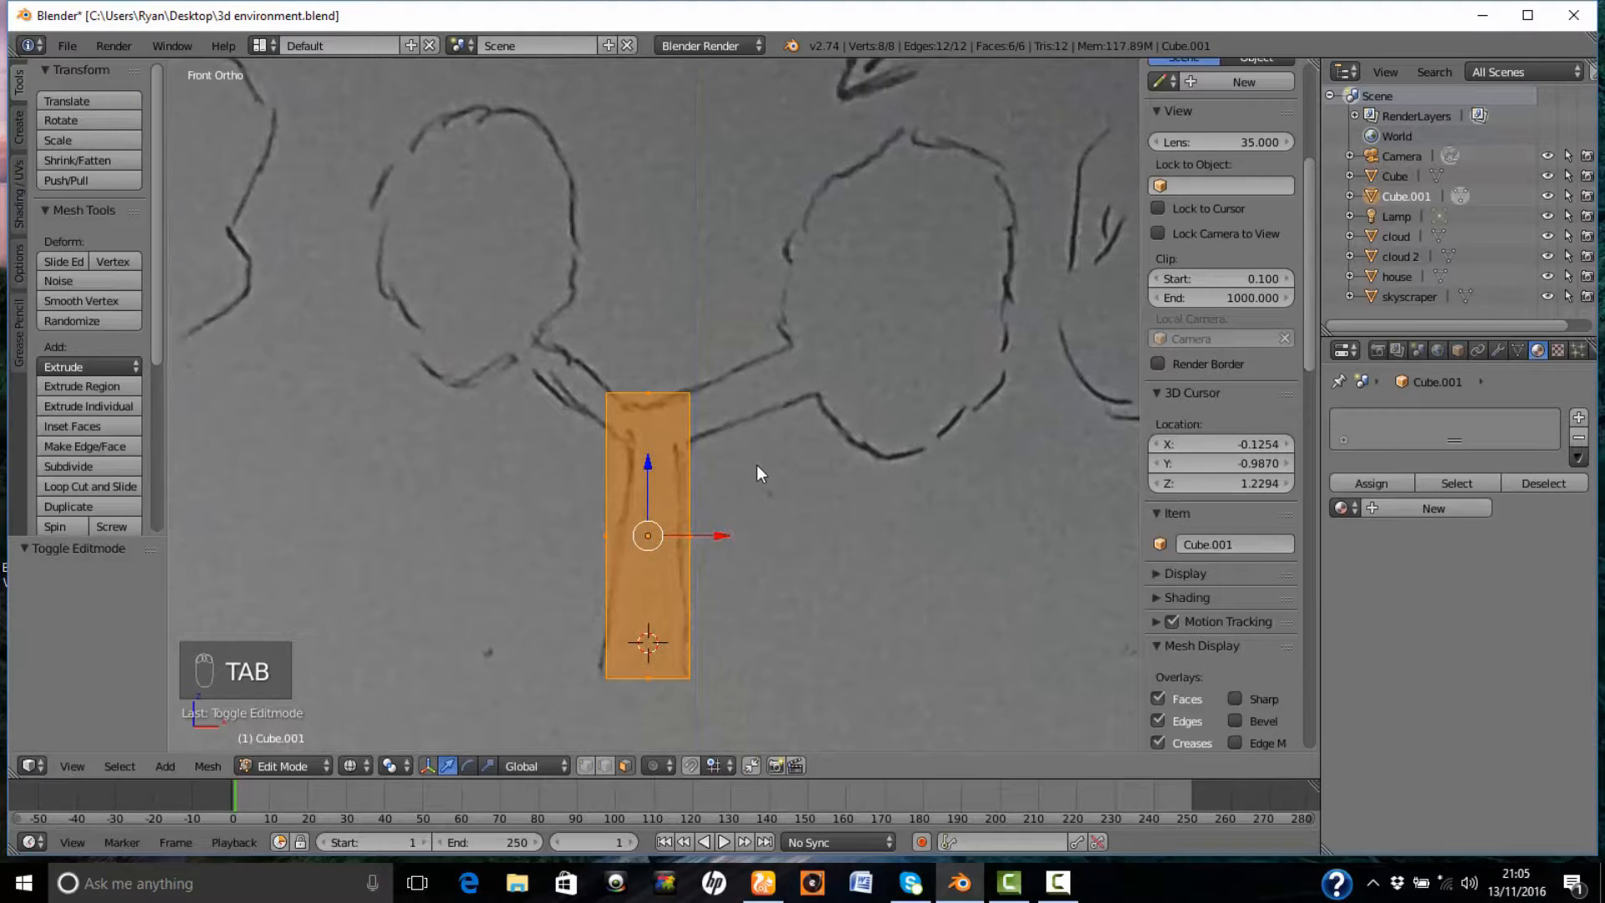
key("a")
key("a")
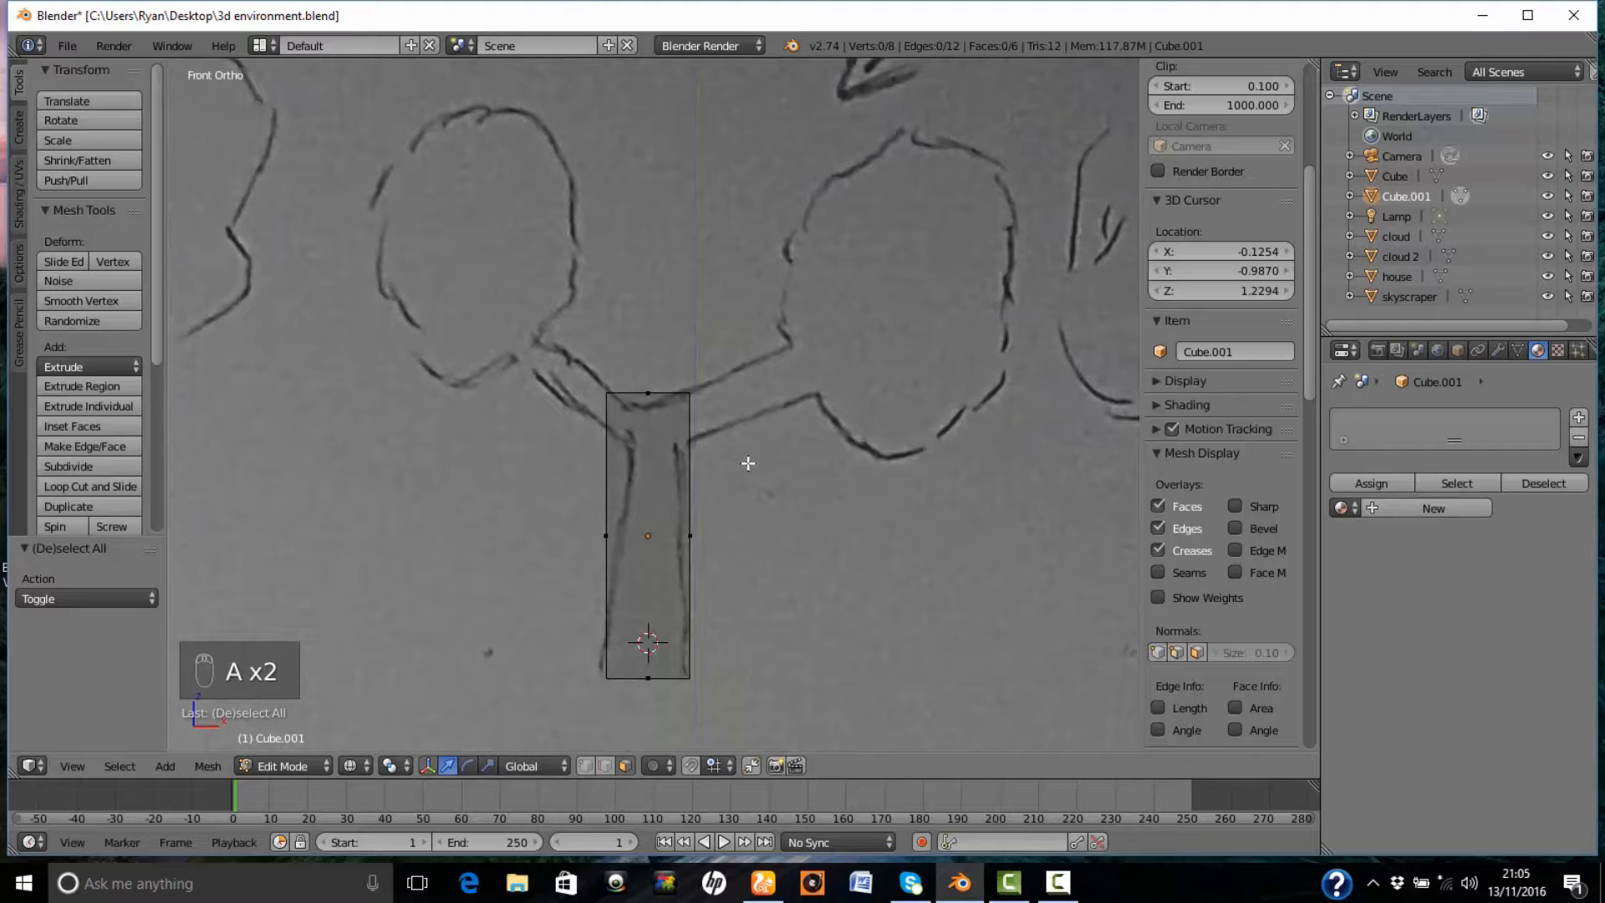
key("b")
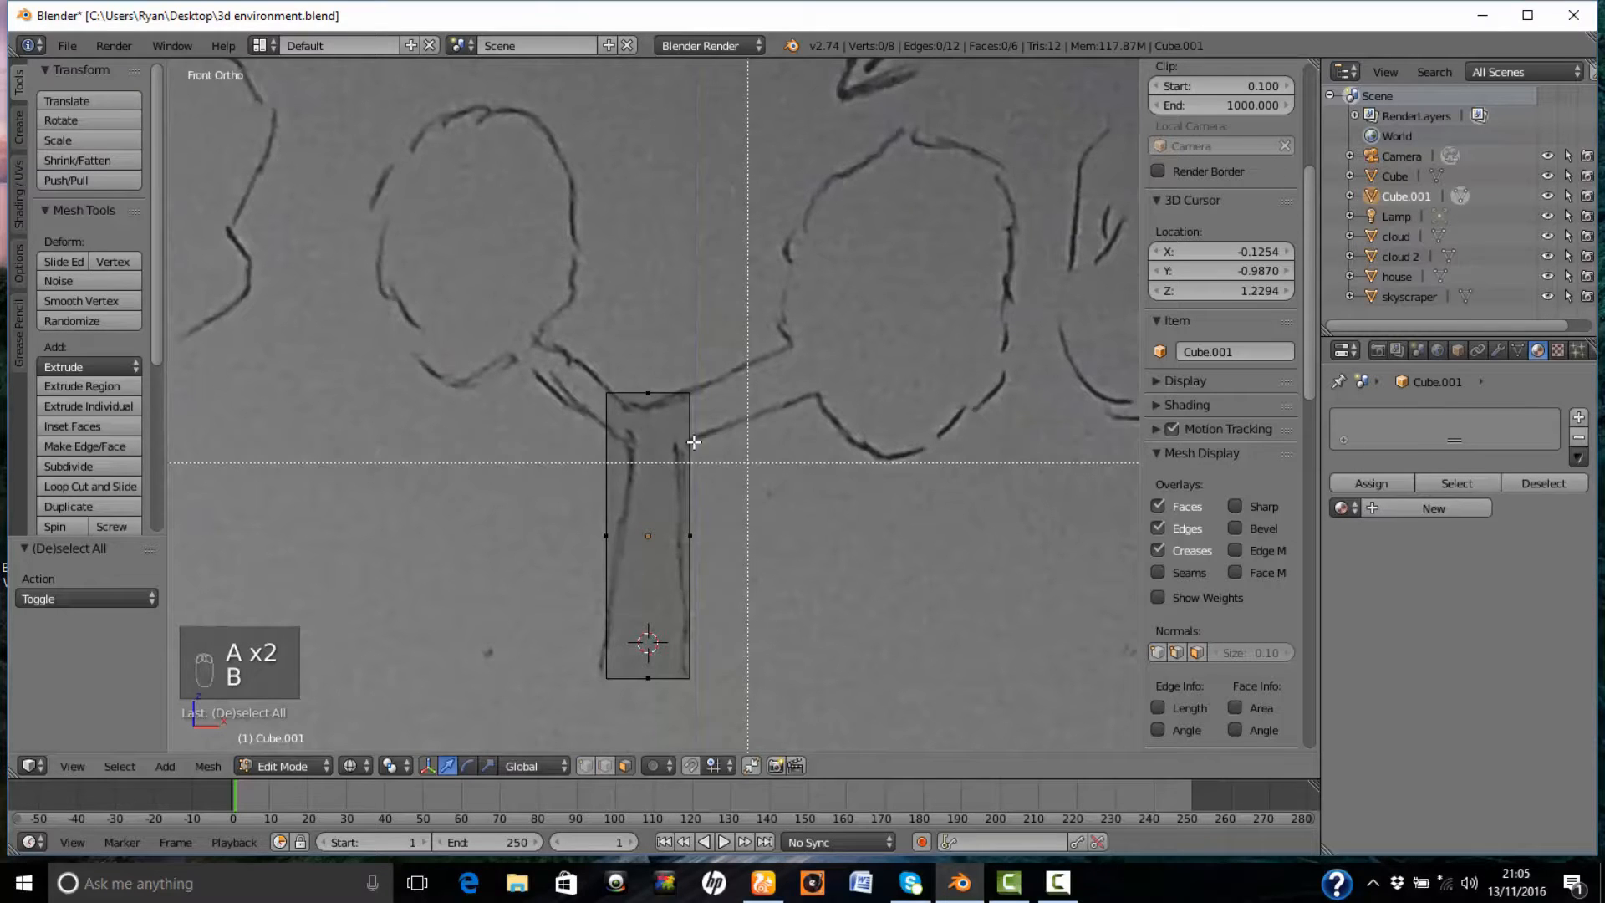
left_click_drag(574, 366, 729, 422)
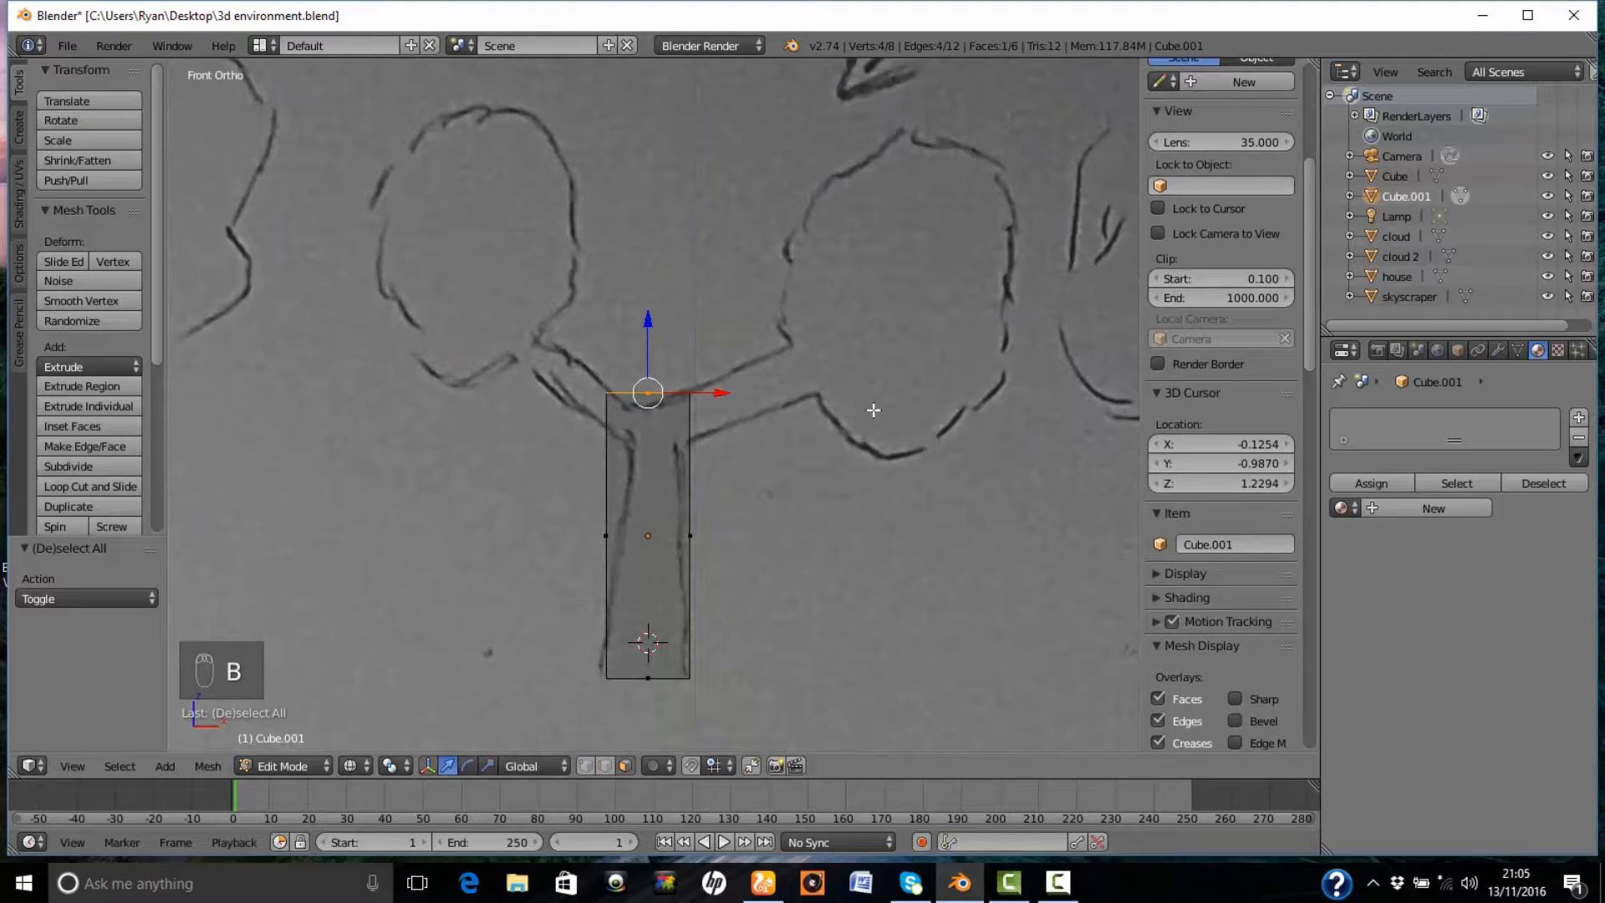
key("s")
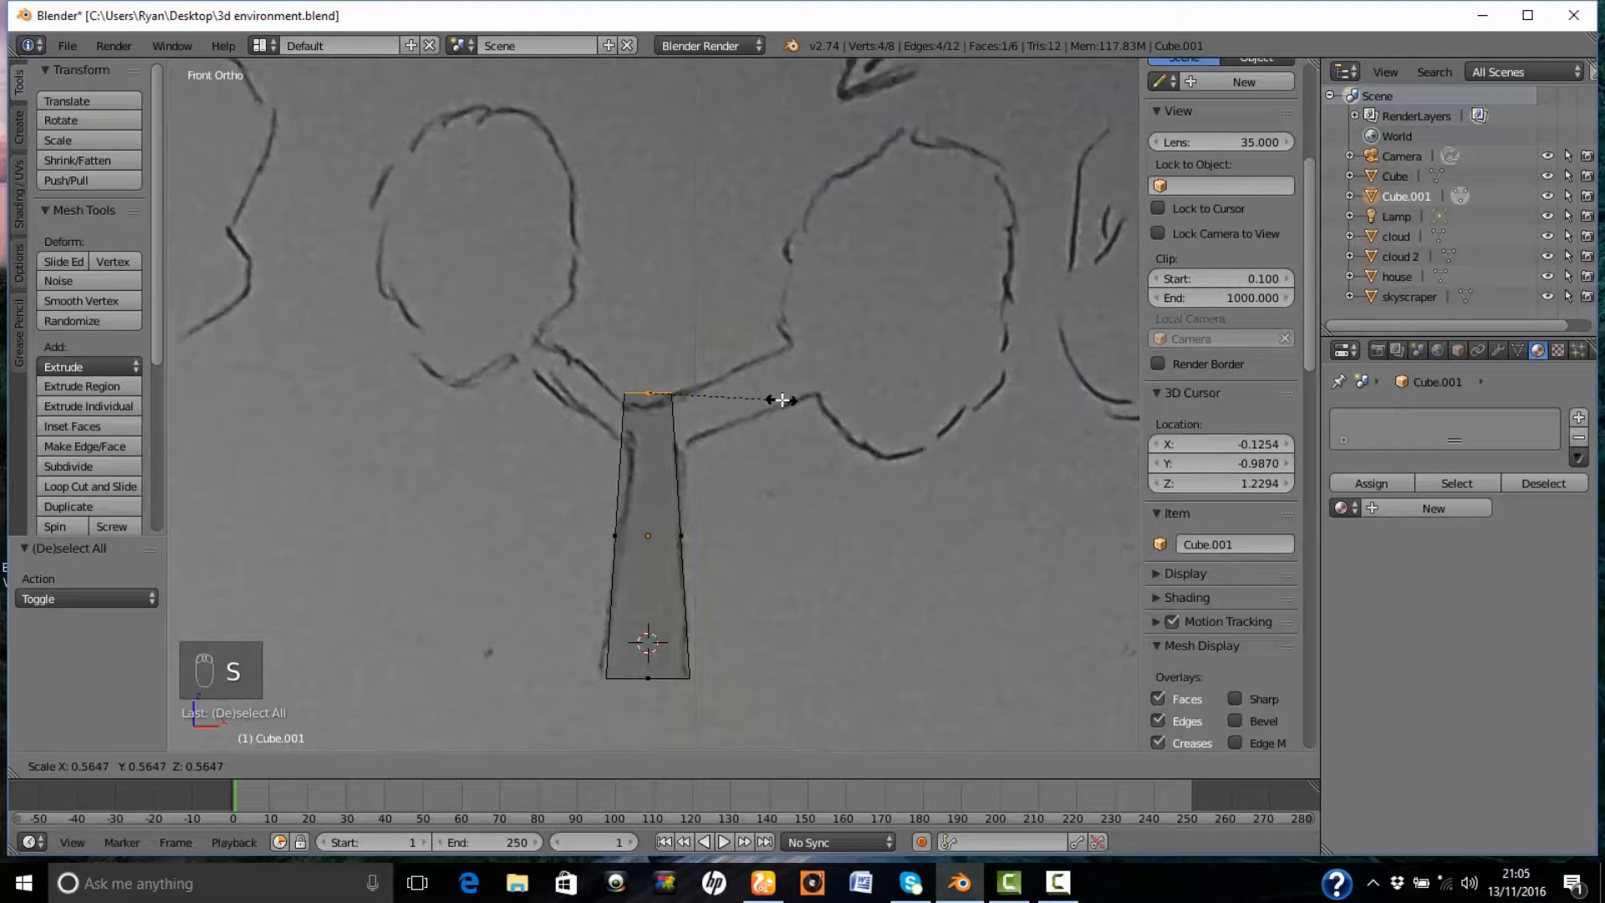
left_click(782, 400)
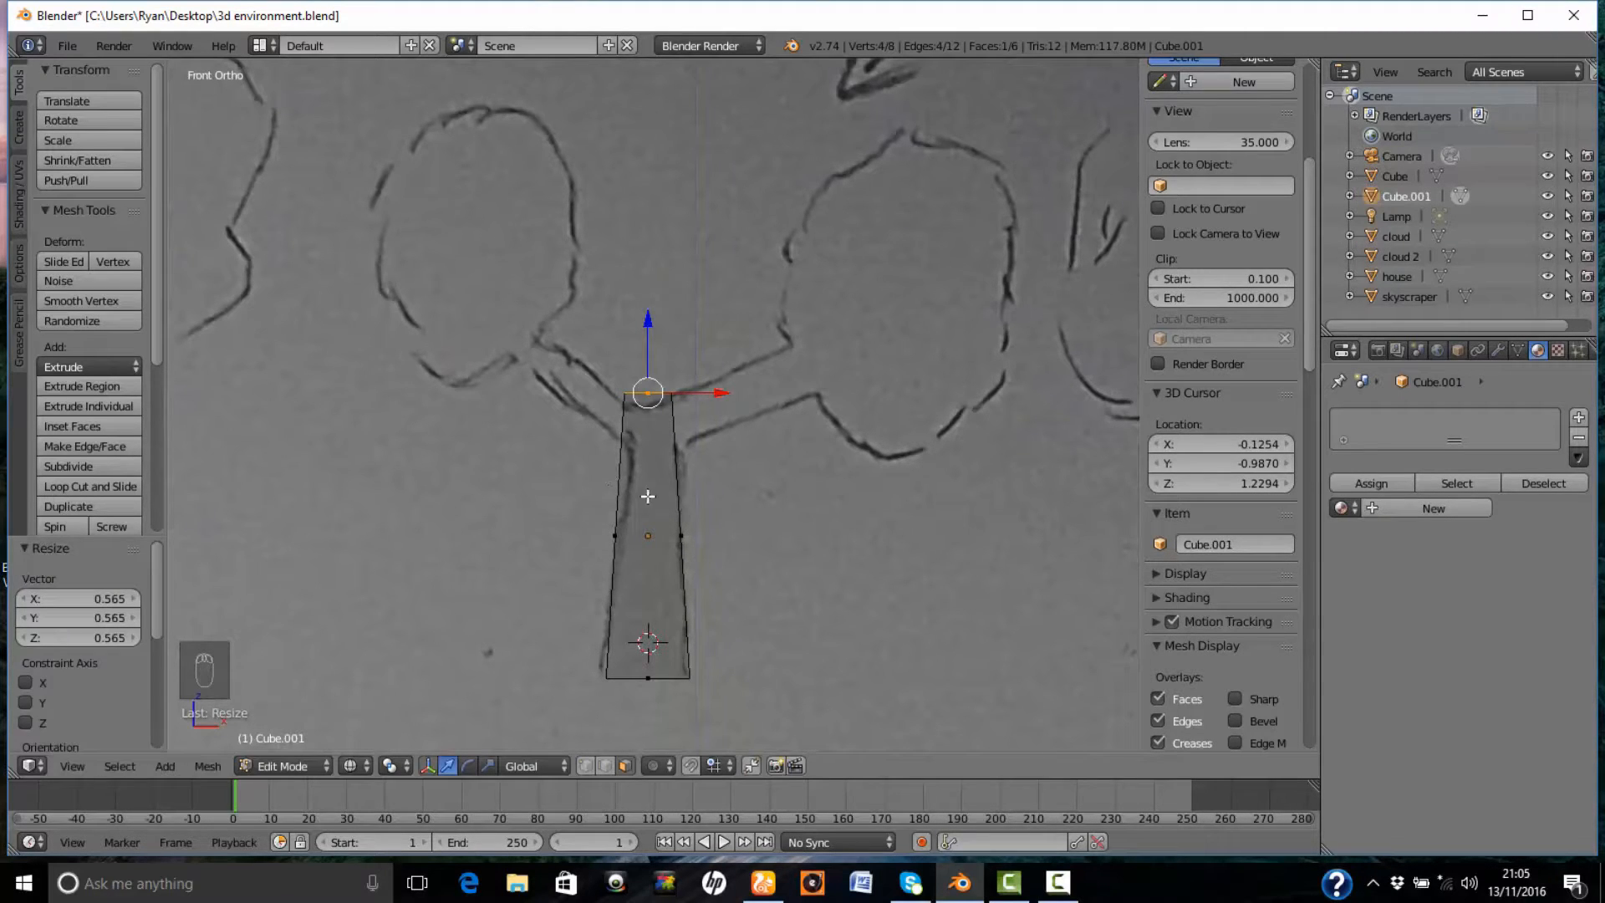
- Add one loop cut around the second trunk and slide it up to where the sketched branches' lower edges meet the trunk
key("a")
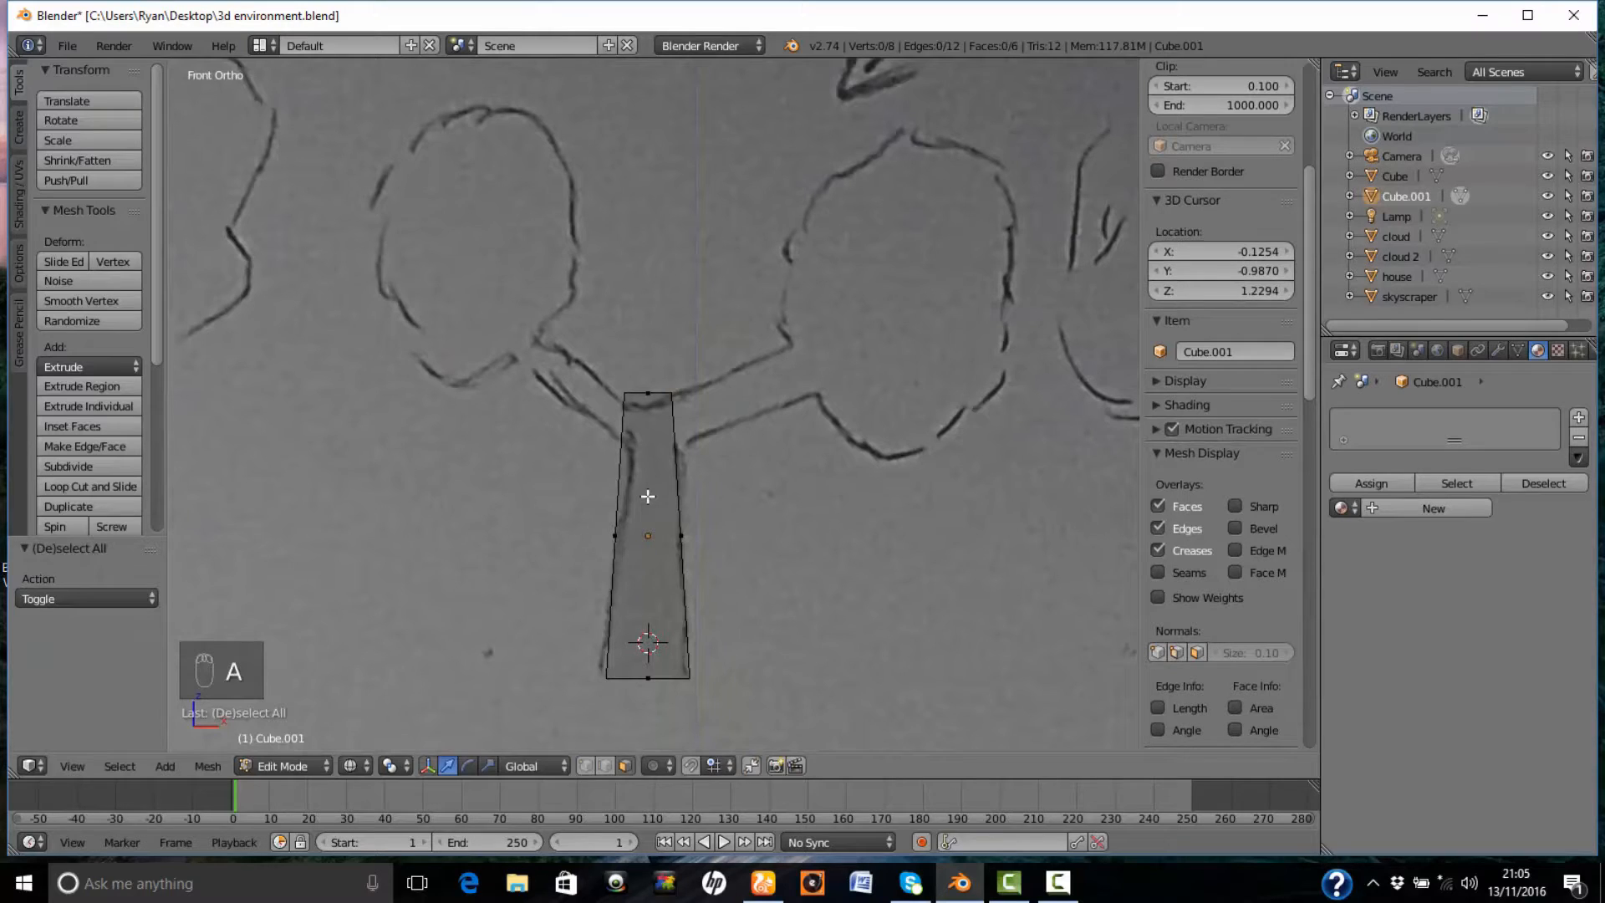
key("ctrl+r")
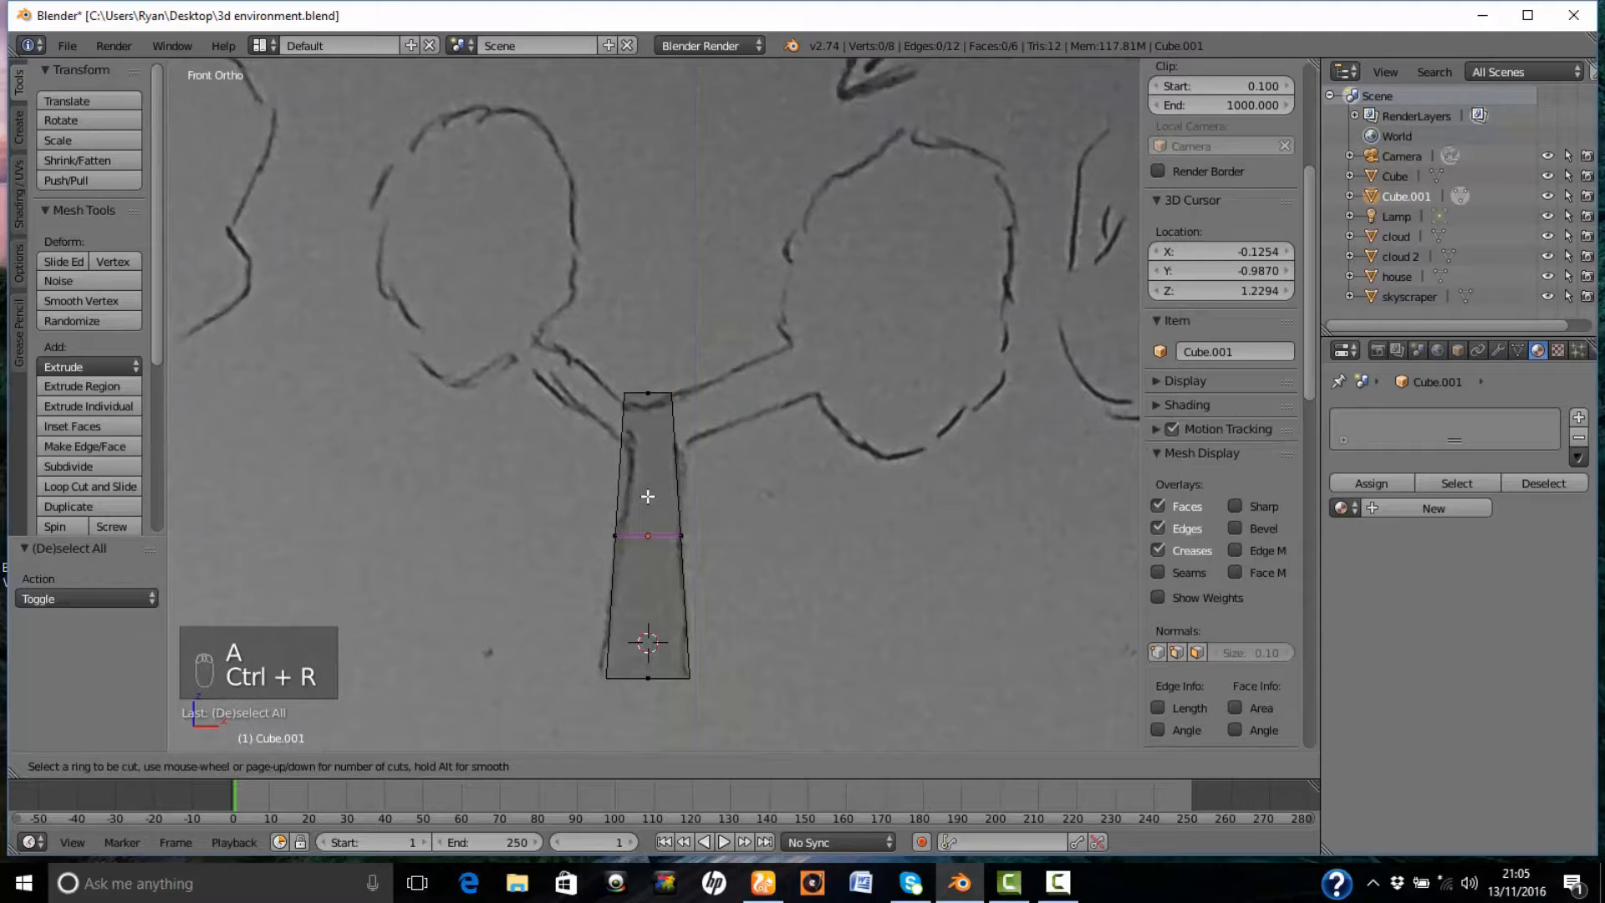
left_click(648, 496)
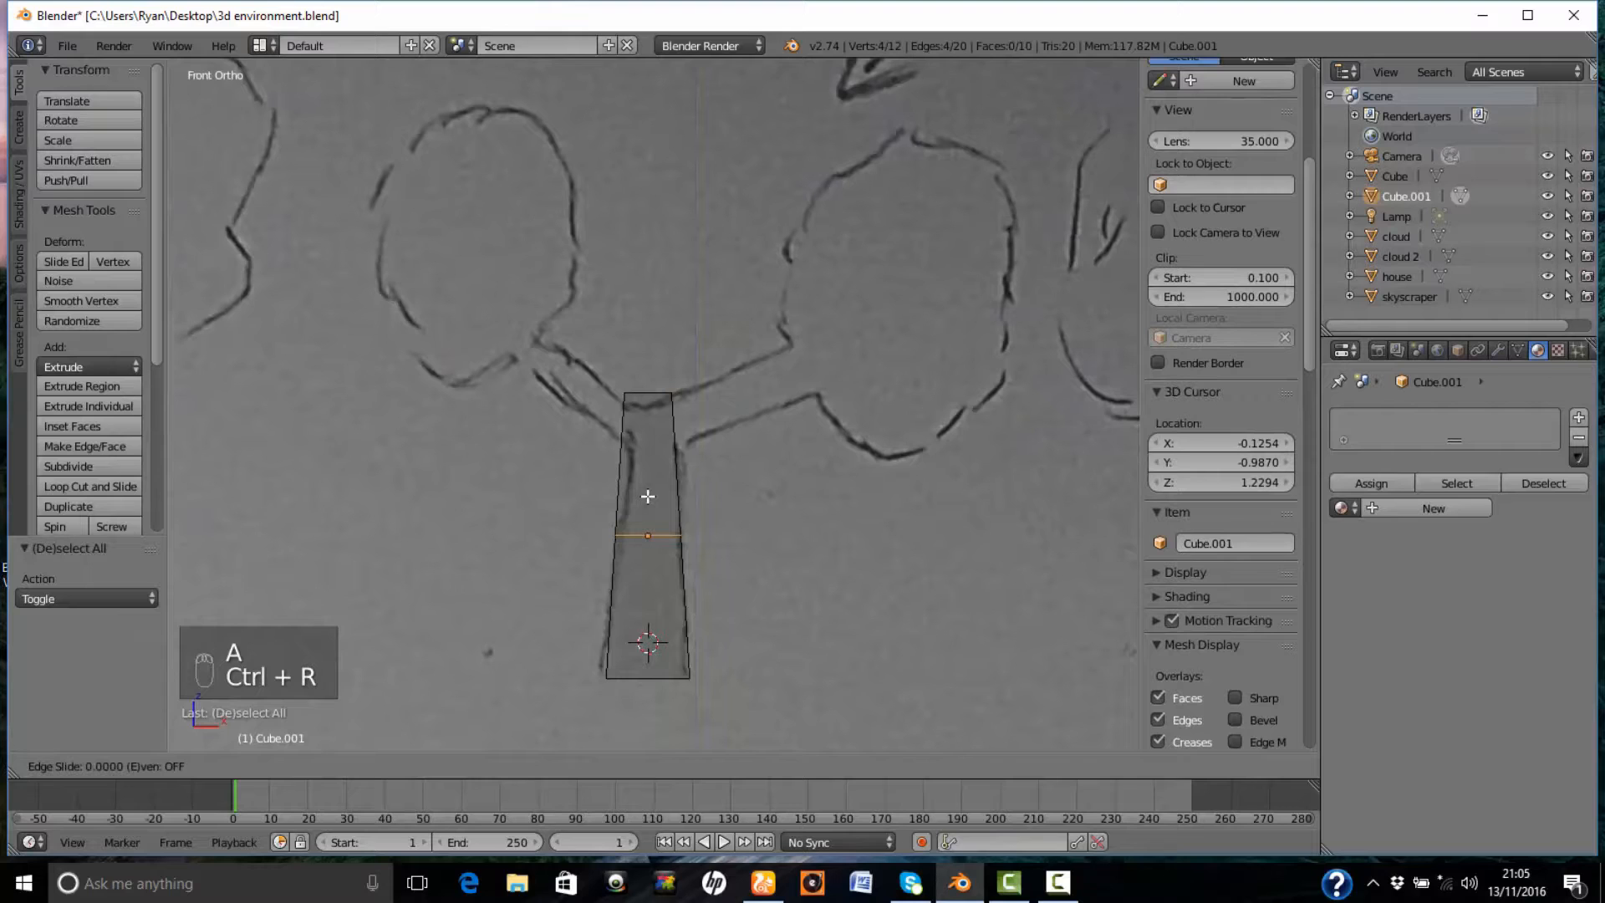
left_click(654, 405)
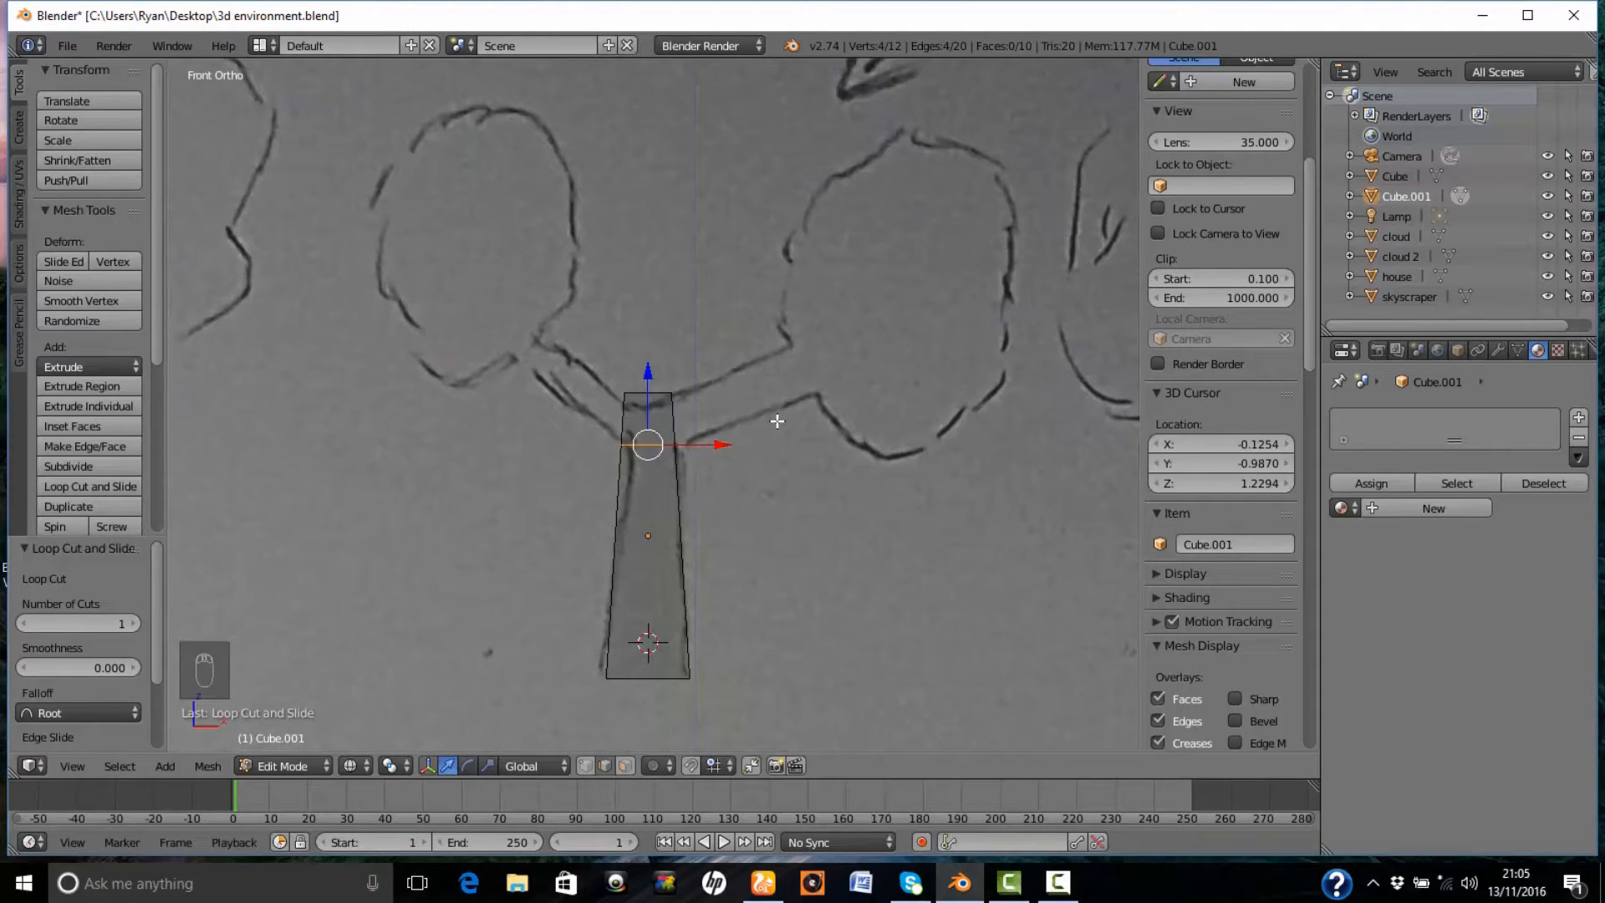
key("a")
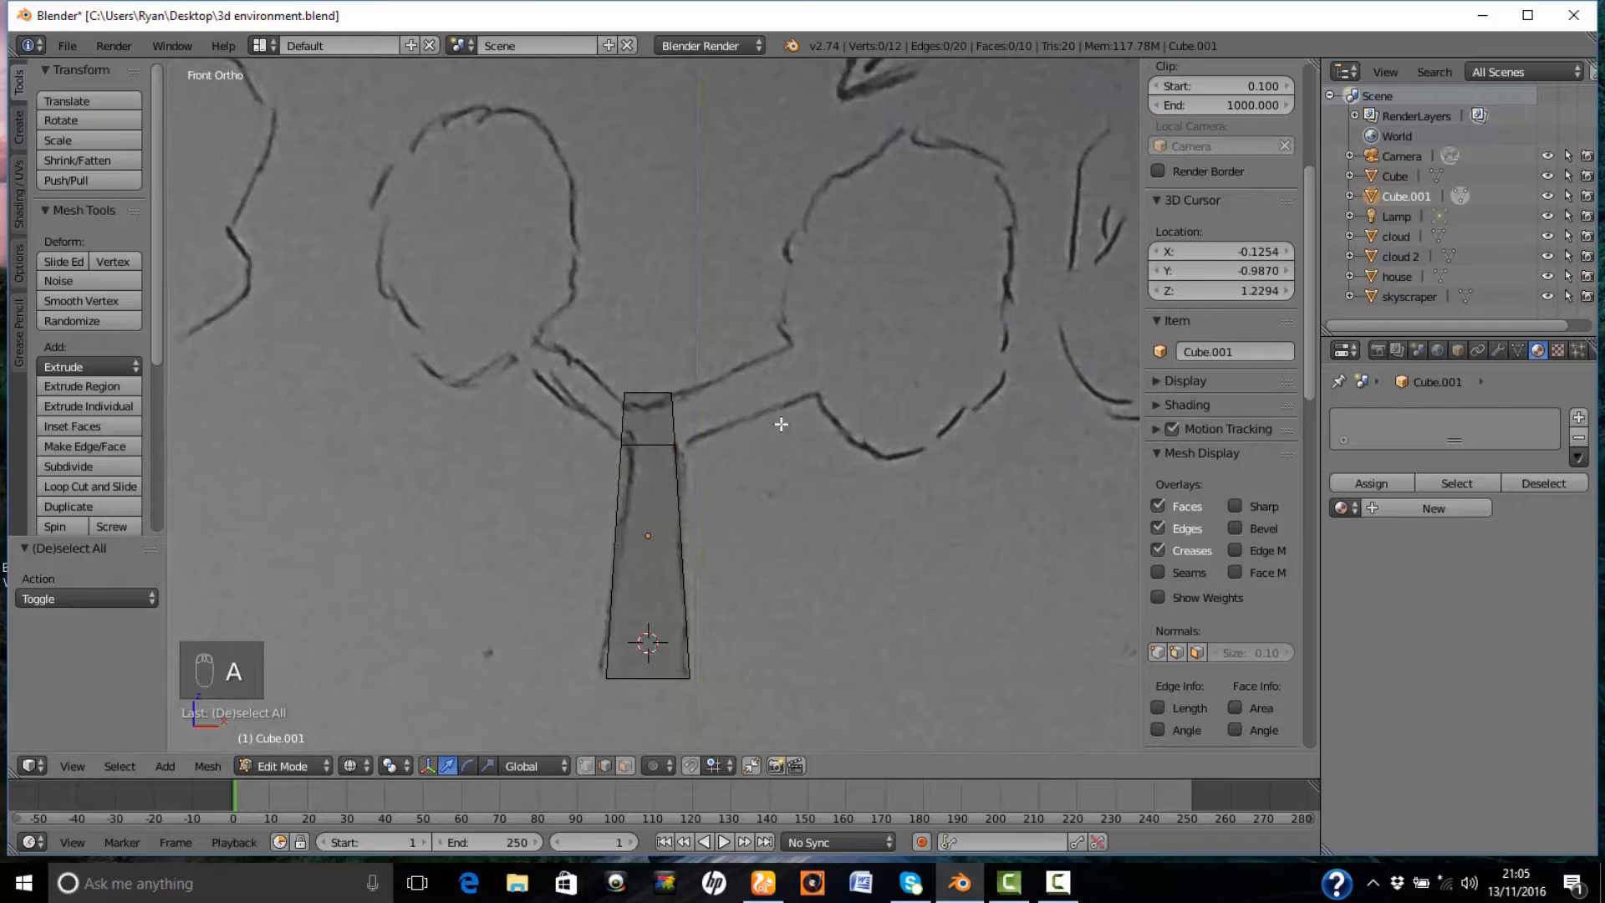
- In face selection, extrude the trunk's right face above the loop cut about 0.406 and raise its end about 0.130 to follow the sketched right branch
middle_click_drag(831, 448, 775, 463)
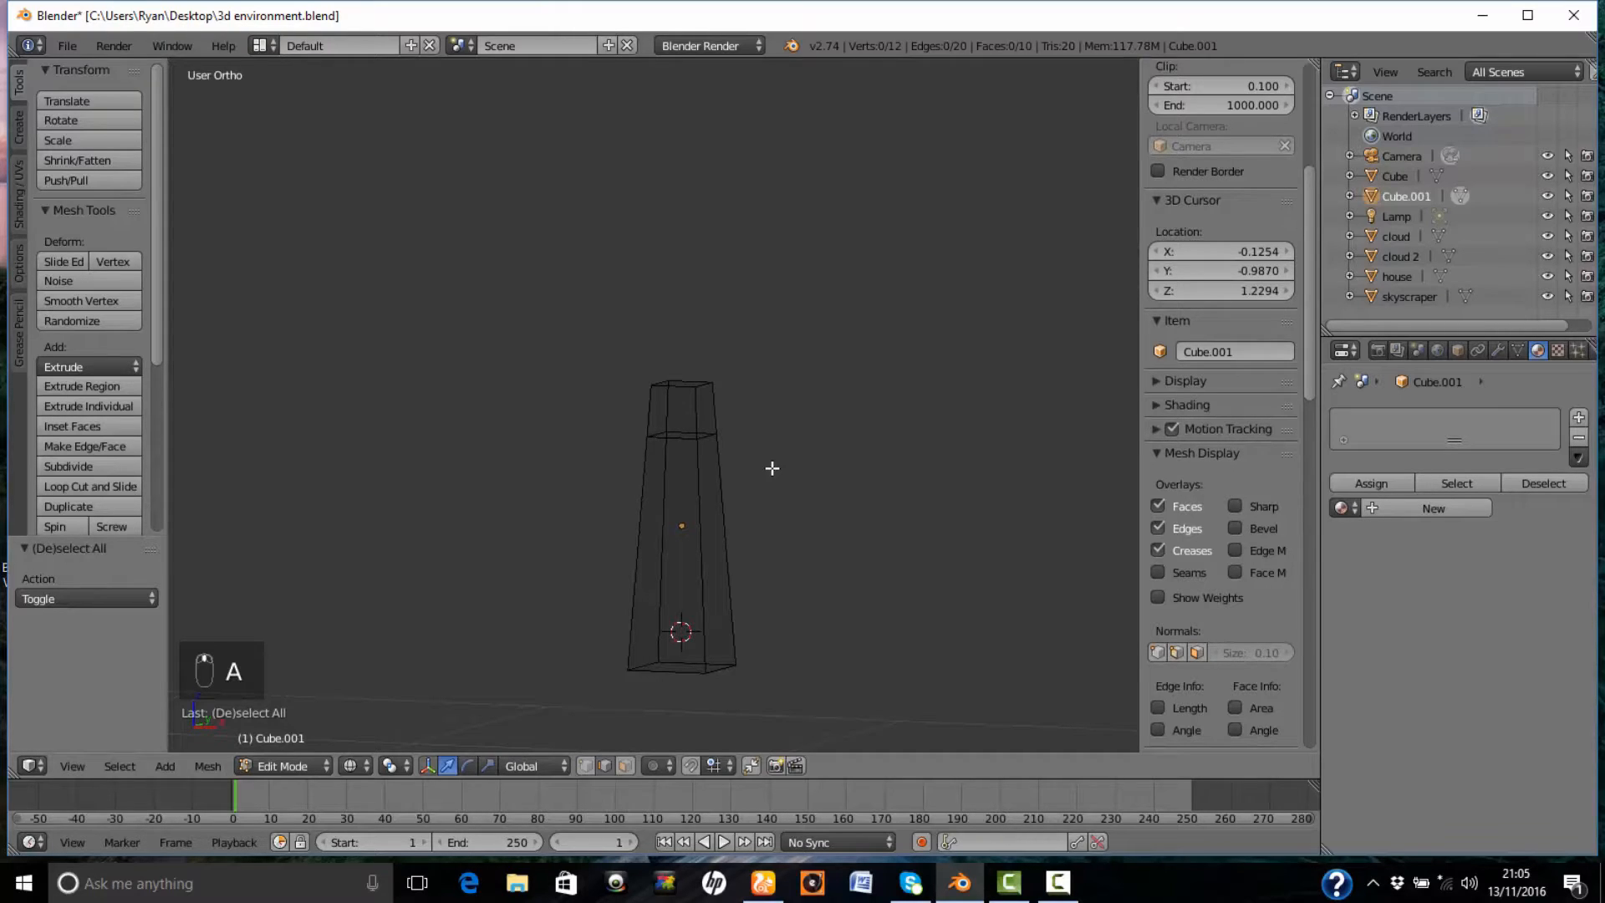
left_click(625, 765)
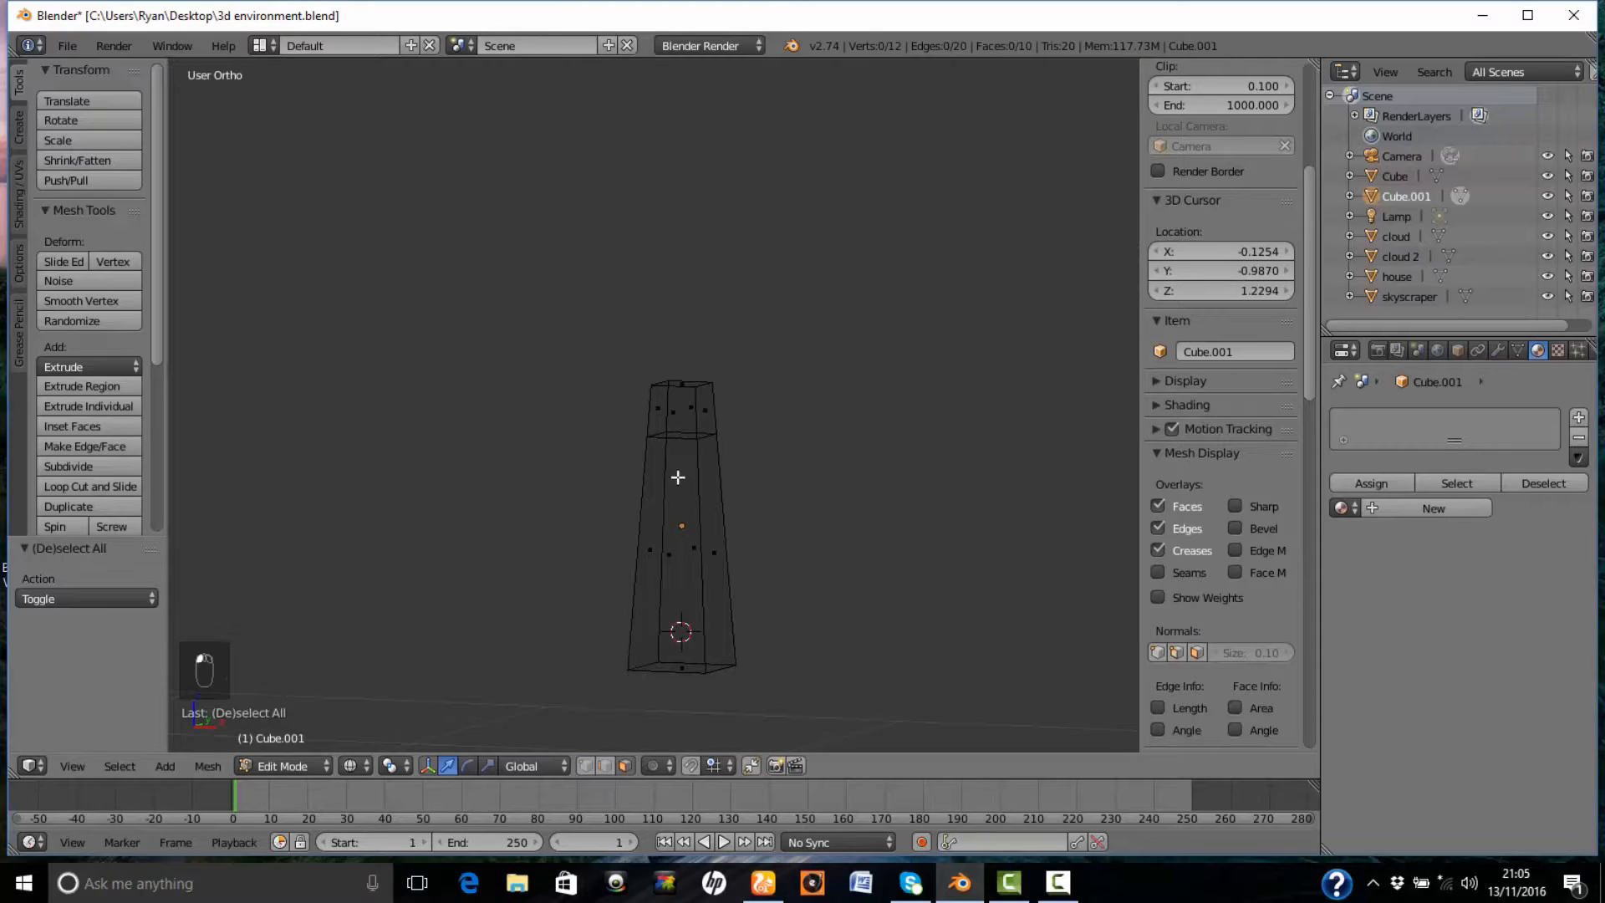
right_click(707, 424)
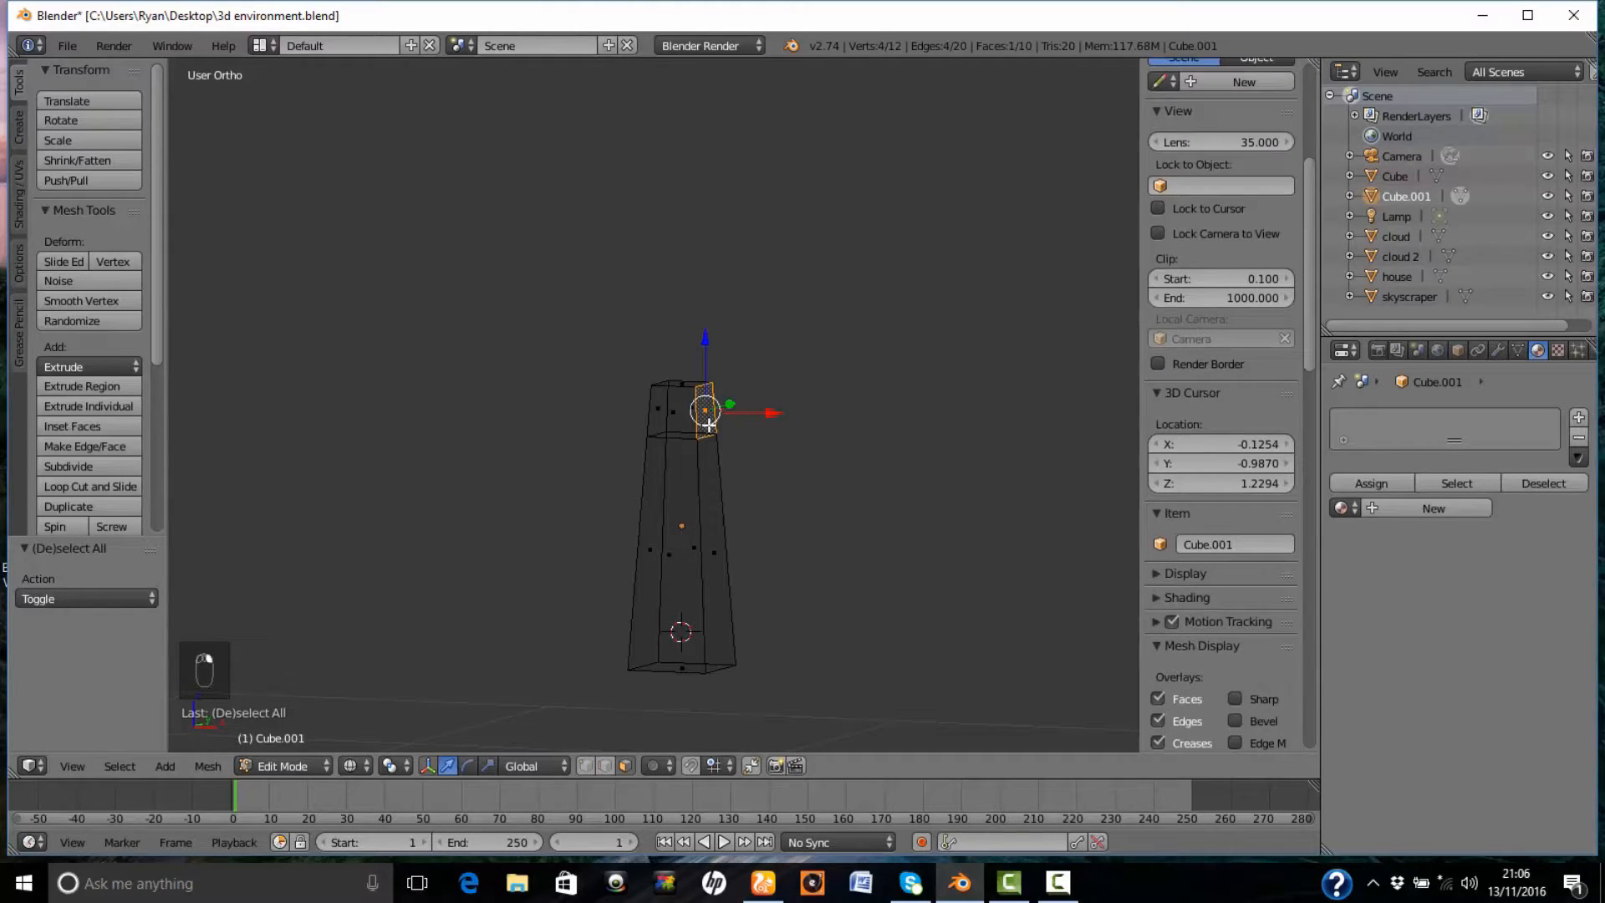
key("KP_1")
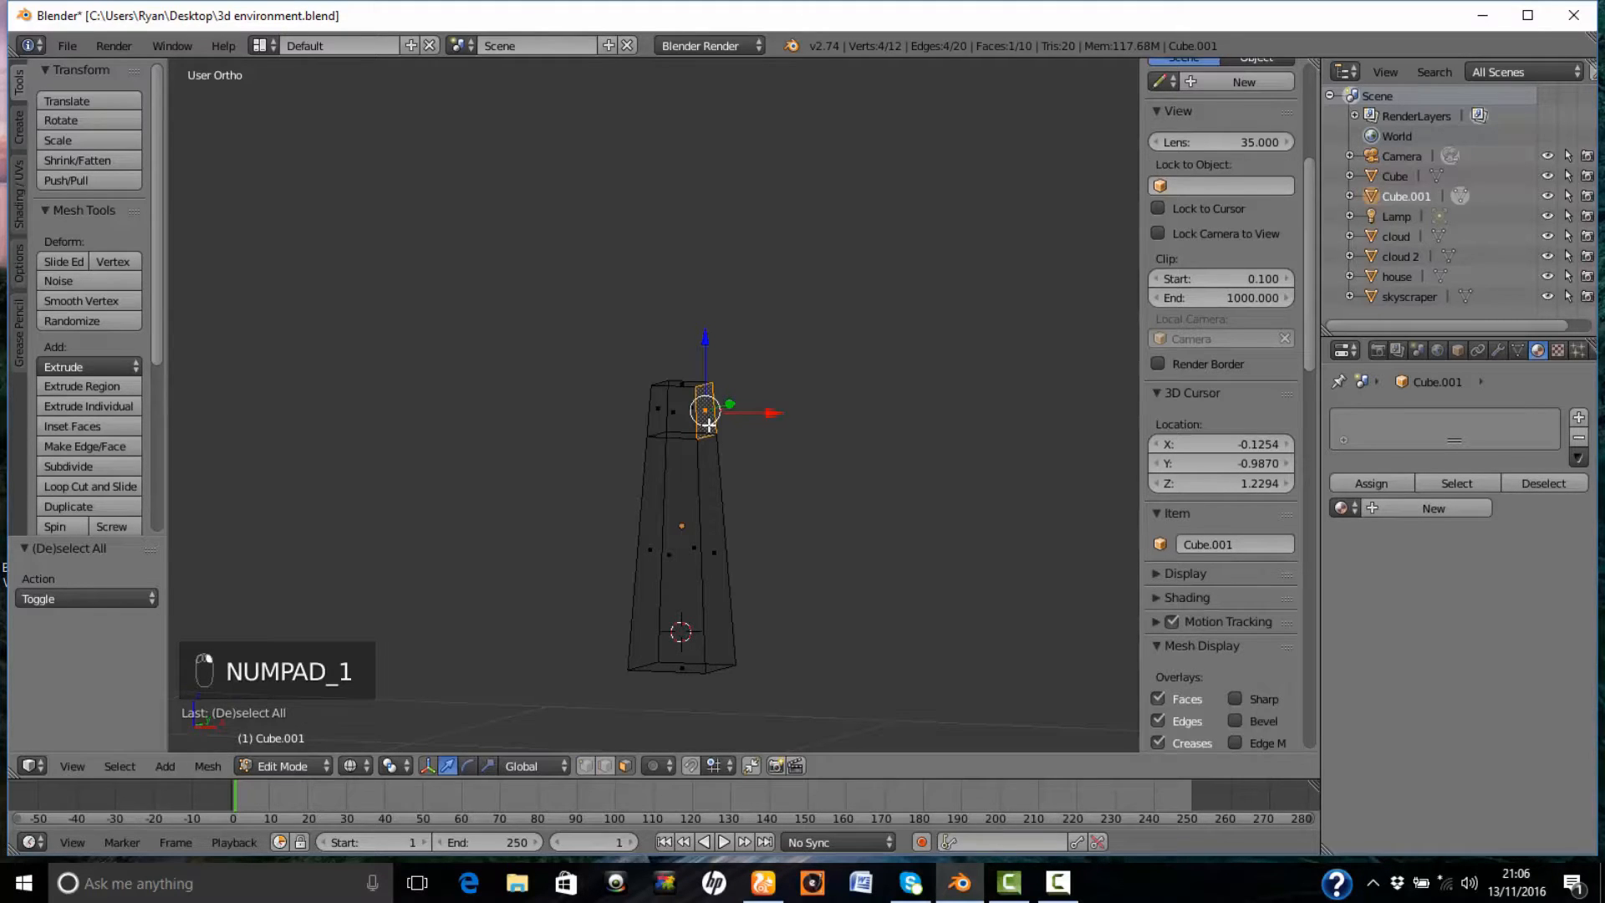
key("KP_1")
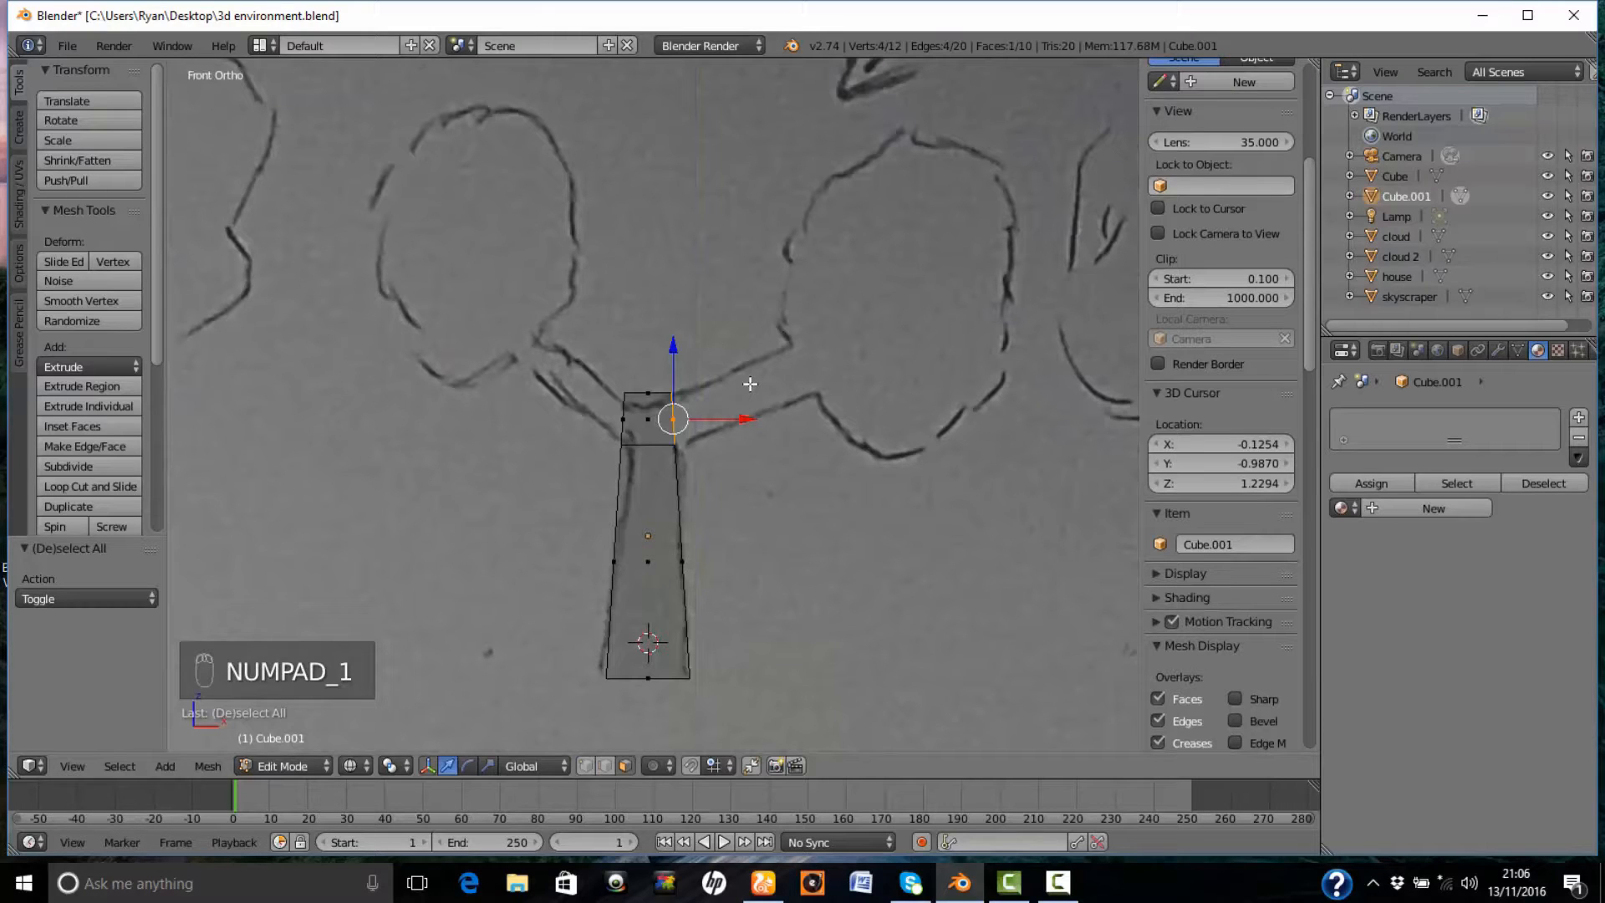
key("e")
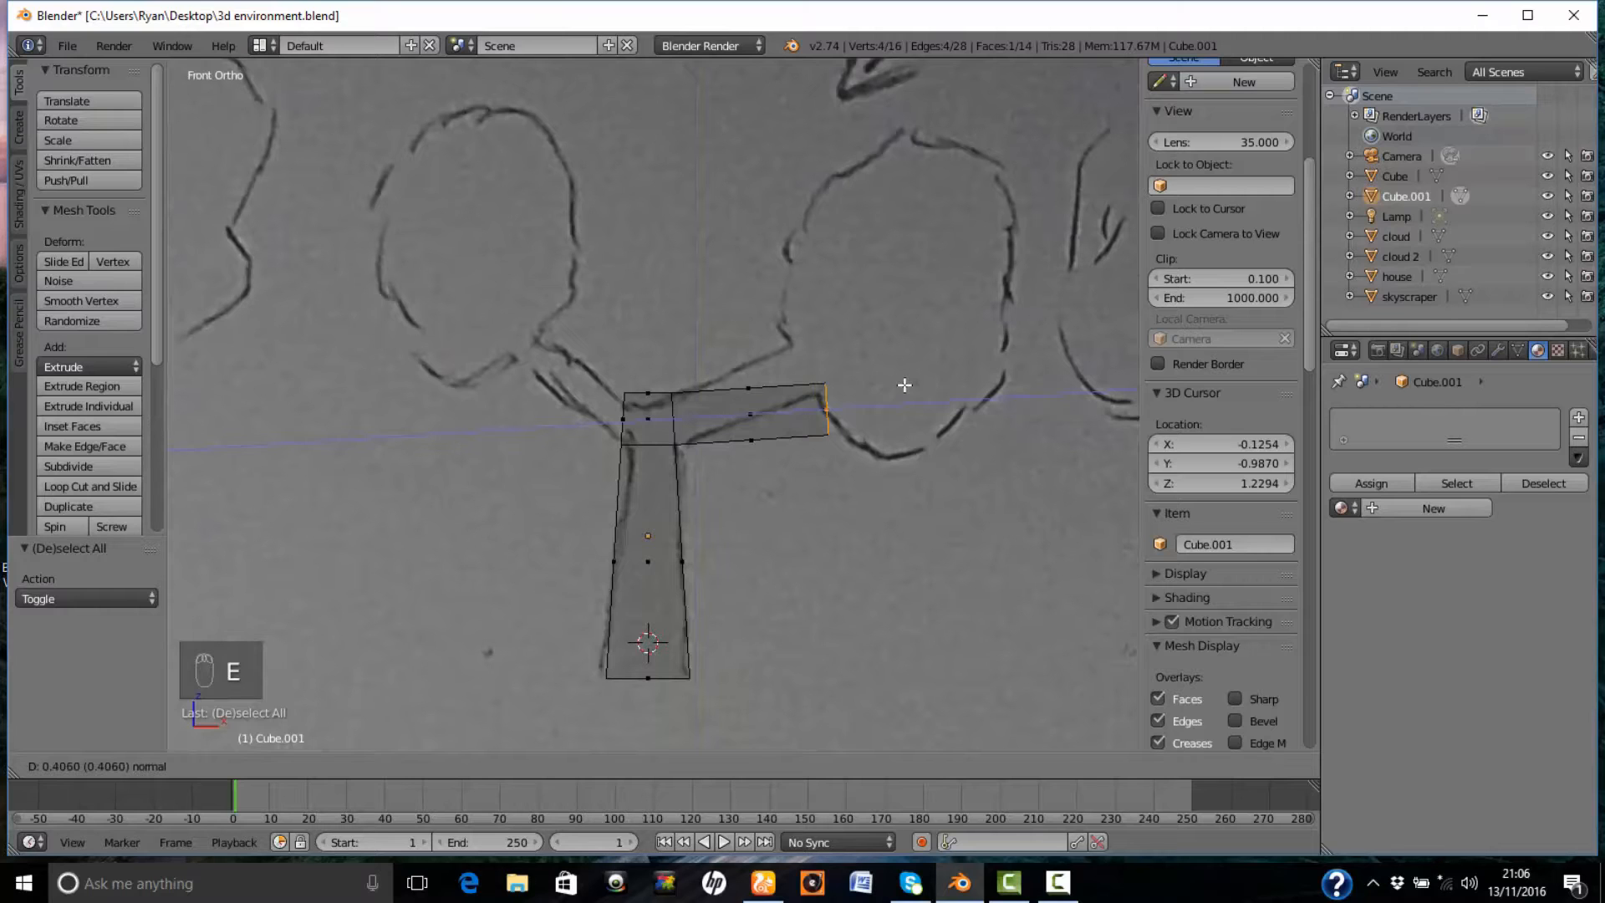
left_click(904, 385)
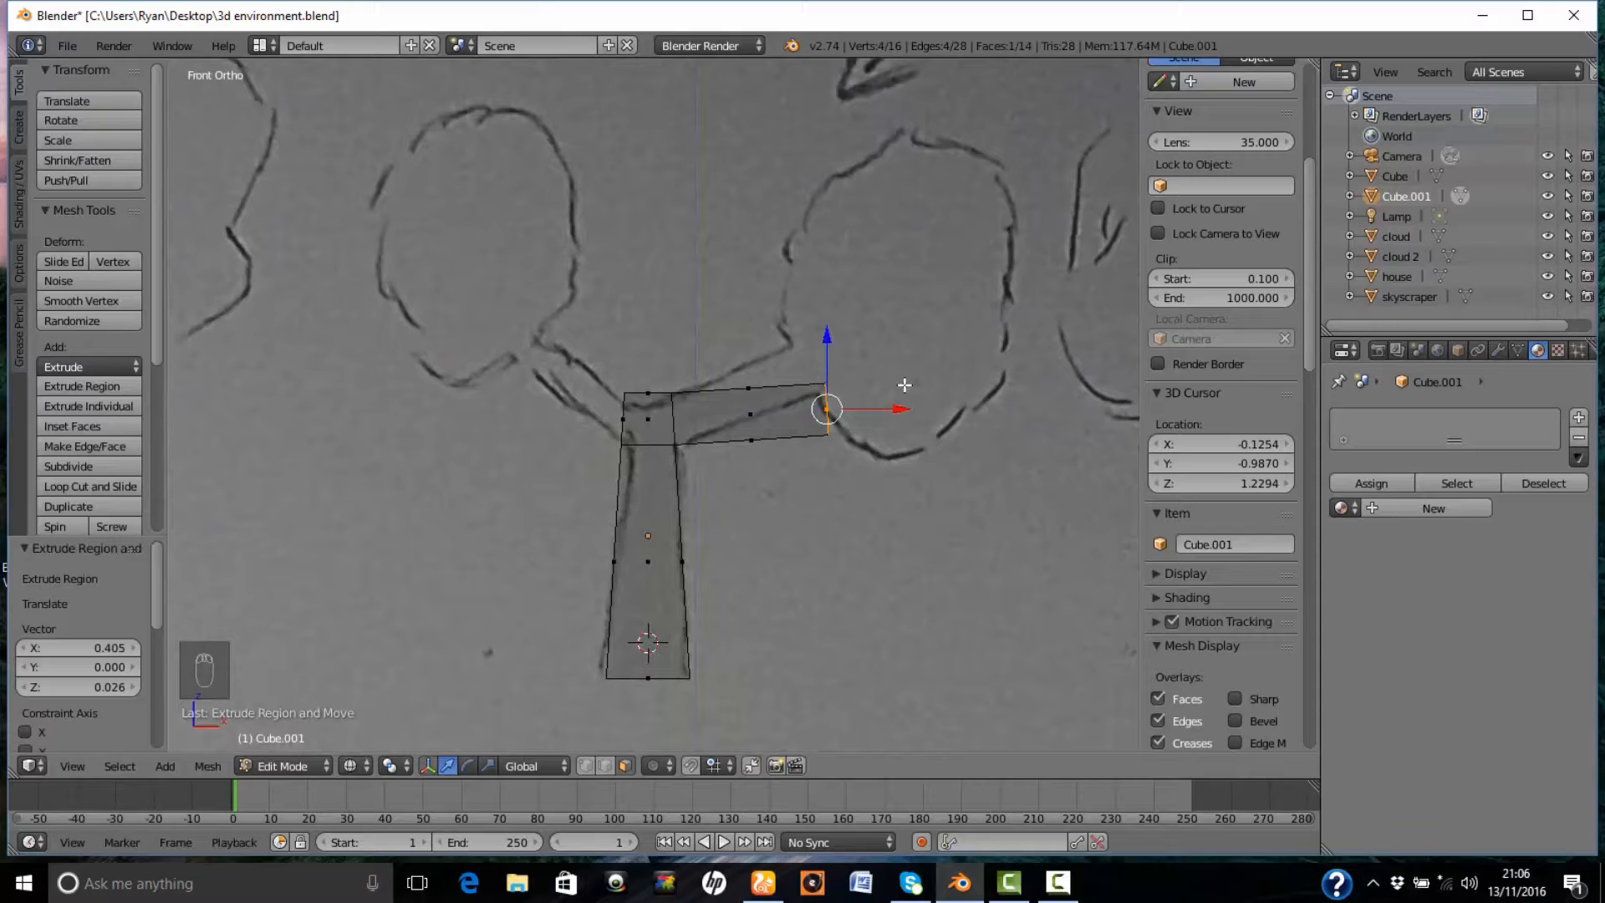
key("g")
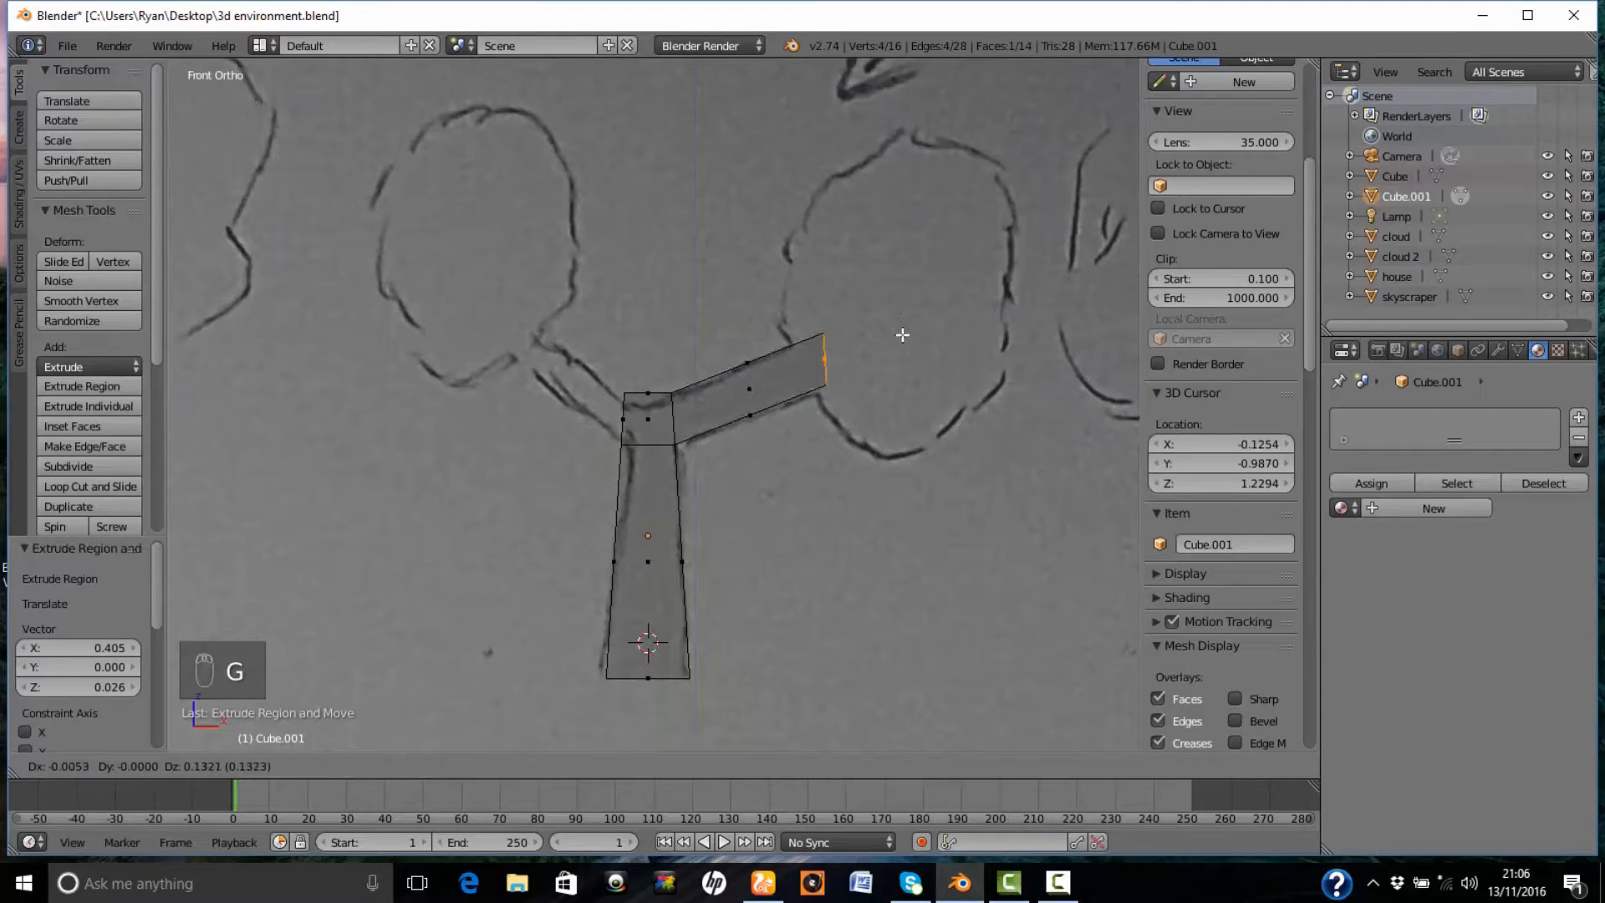
left_click(904, 335)
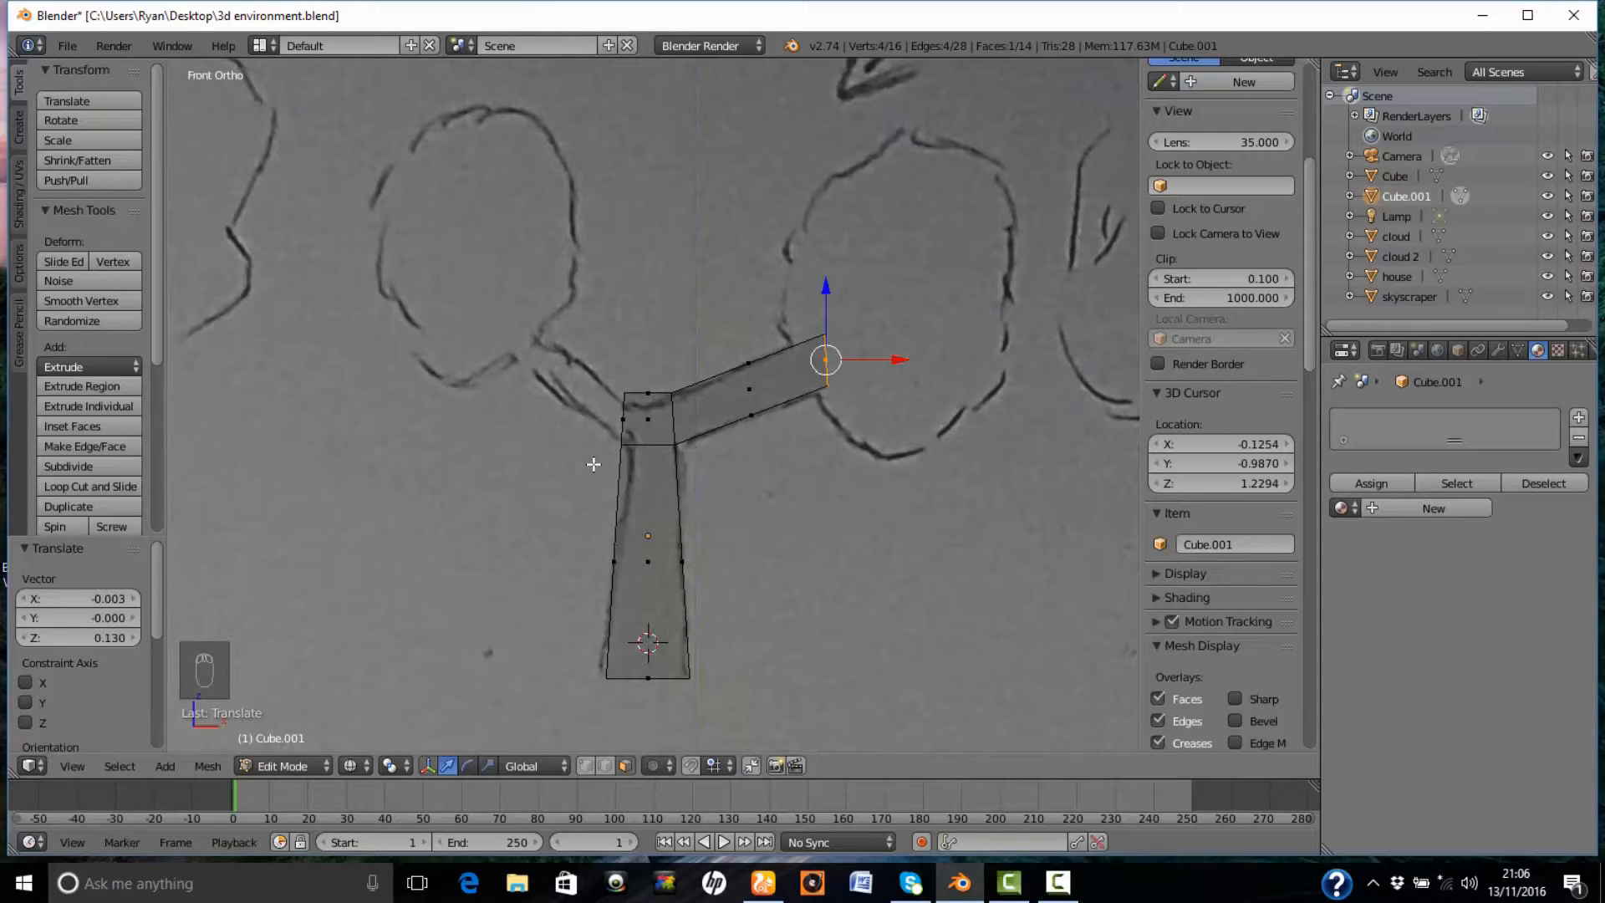
key("a")
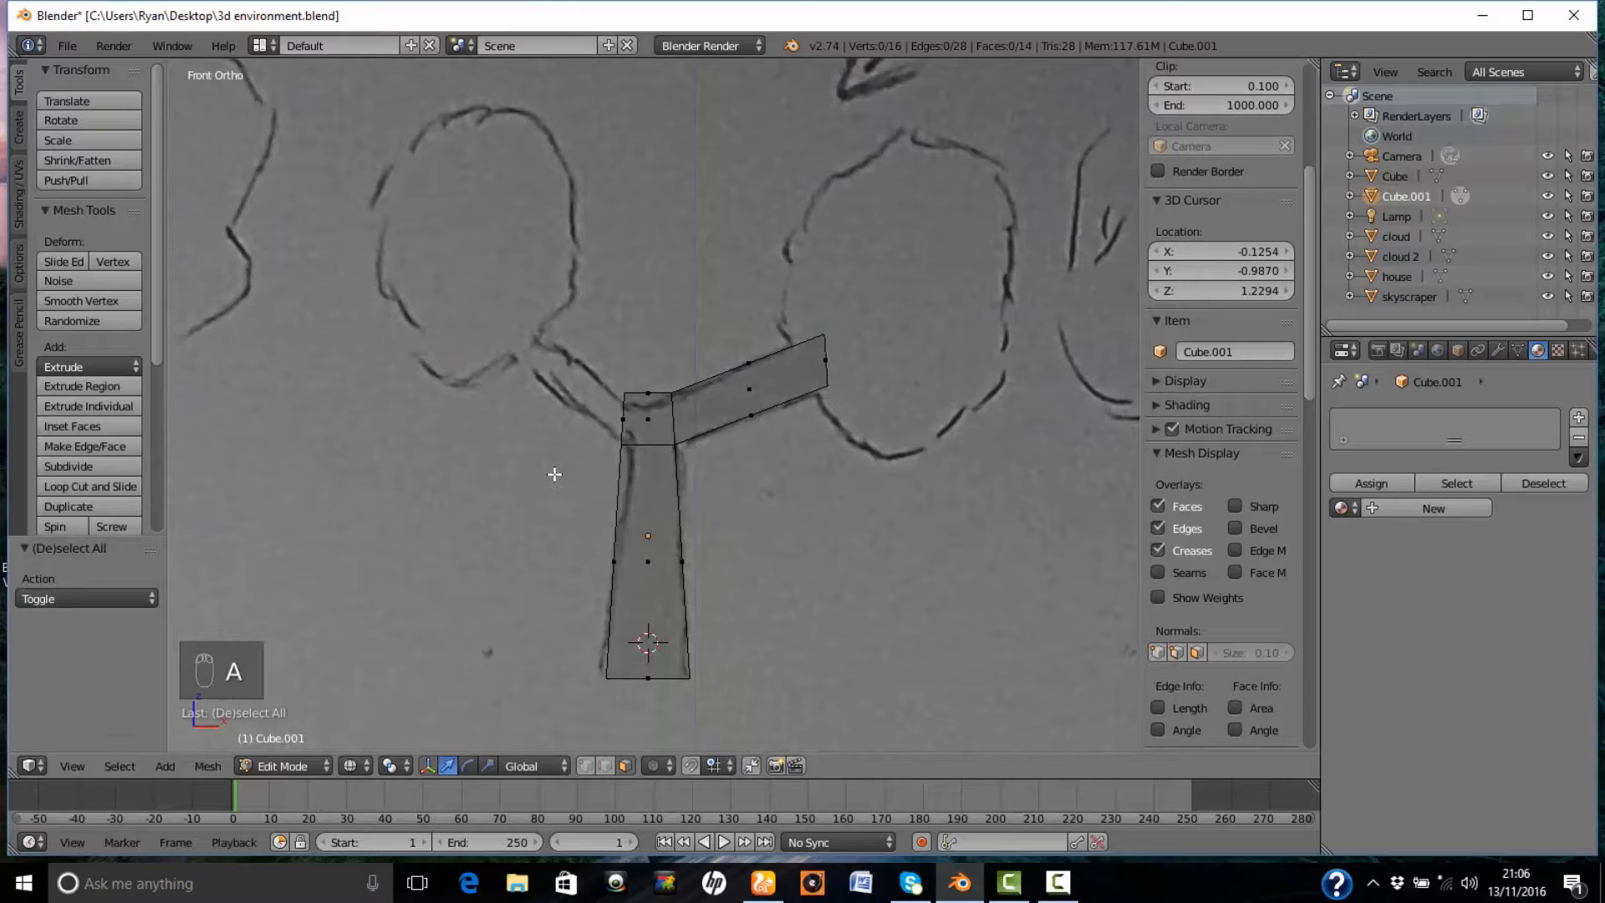
- Extrude the opposite left face about 0.383, then shift its end about 0.087 in X and 0.230 in Z along the sketched left branch
middle_click_drag(555, 474, 645, 479, "shift")
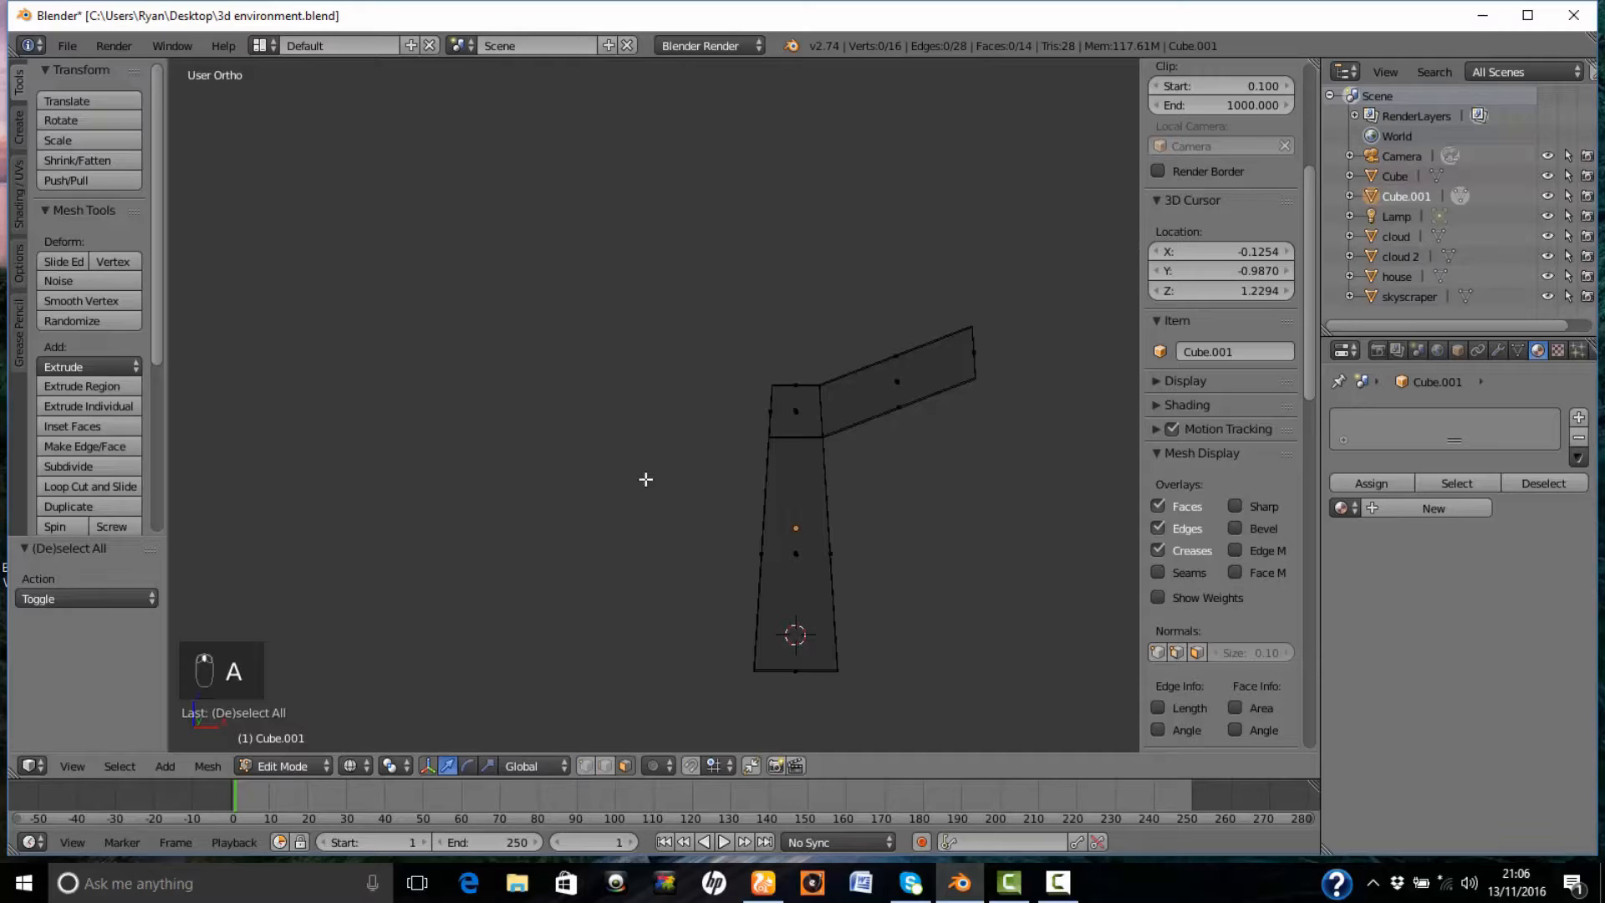
middle_click_drag(645, 479, 702, 491)
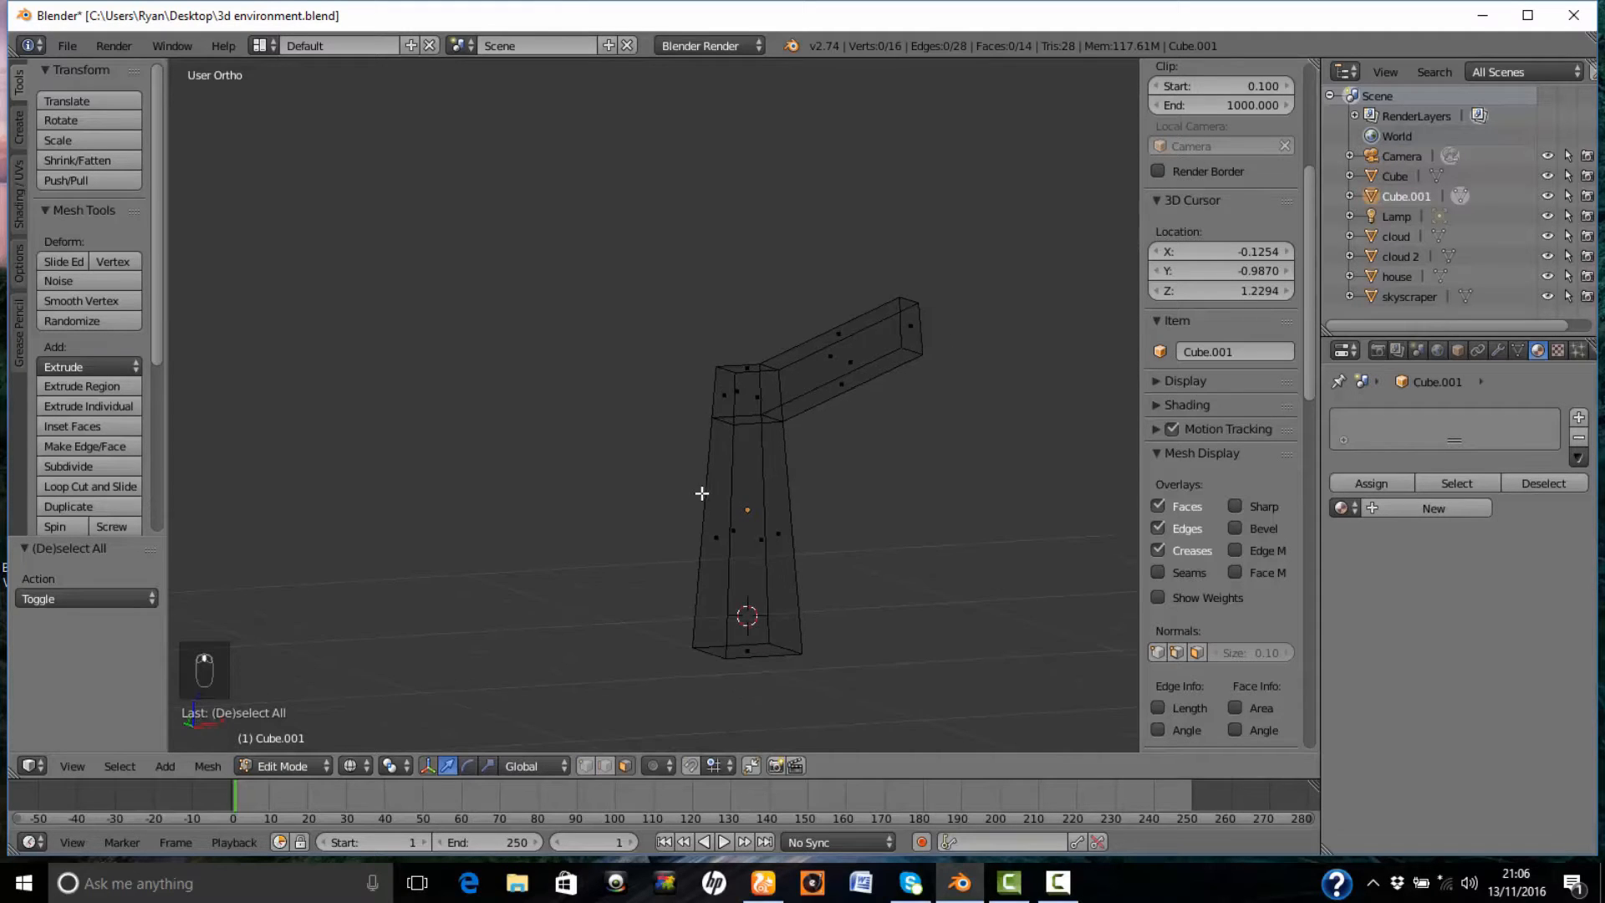
right_click(724, 407)
key("KP_1")
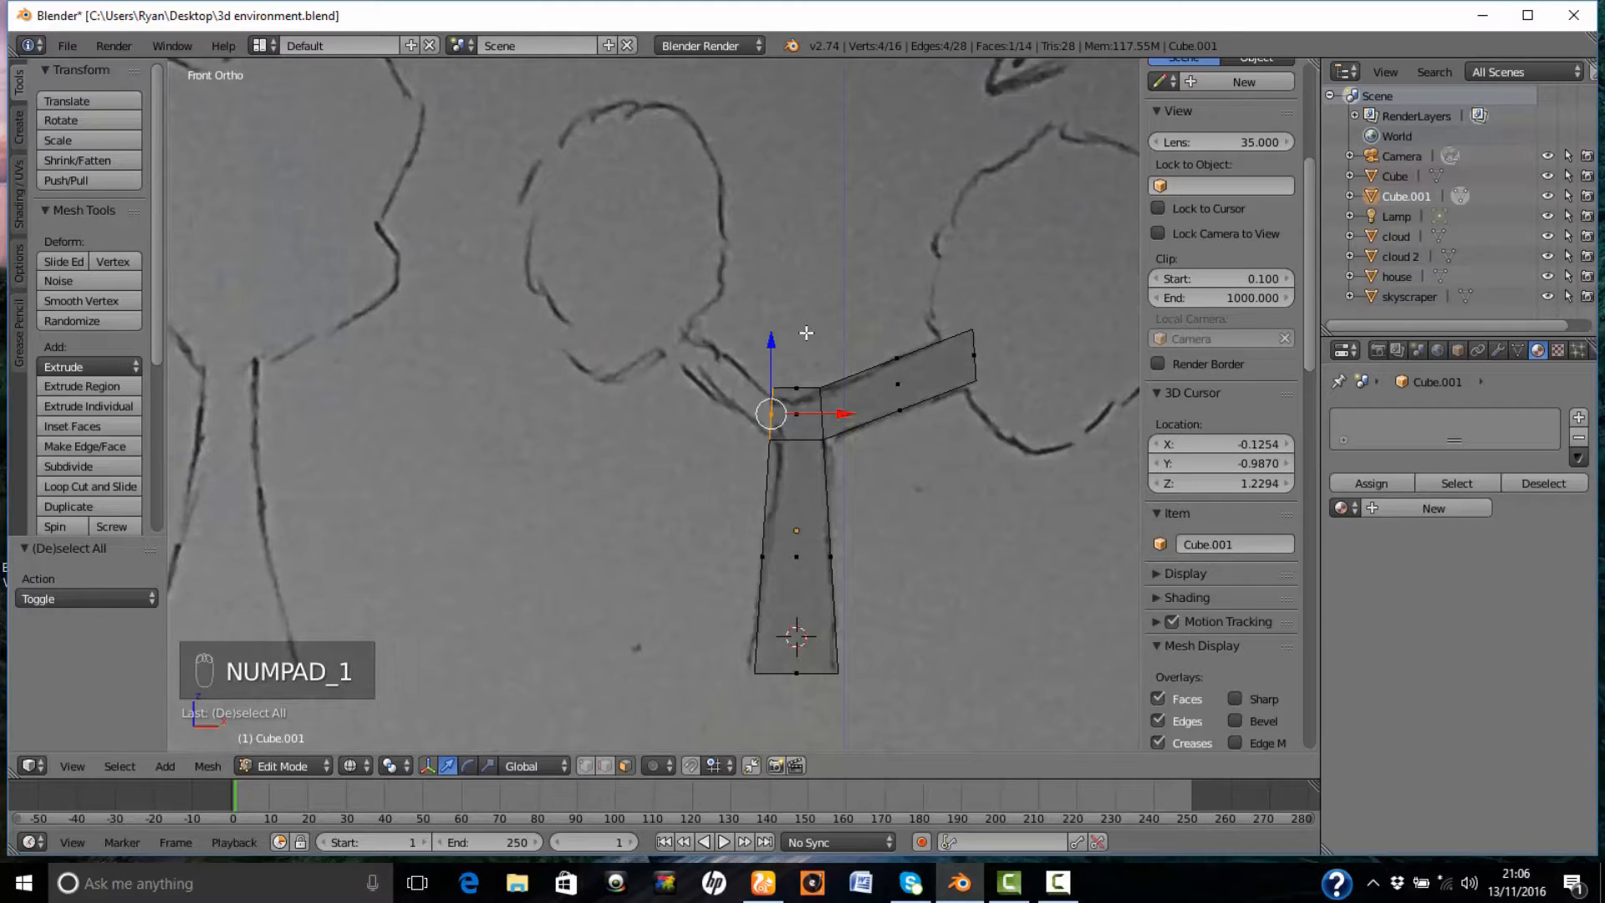
key("e")
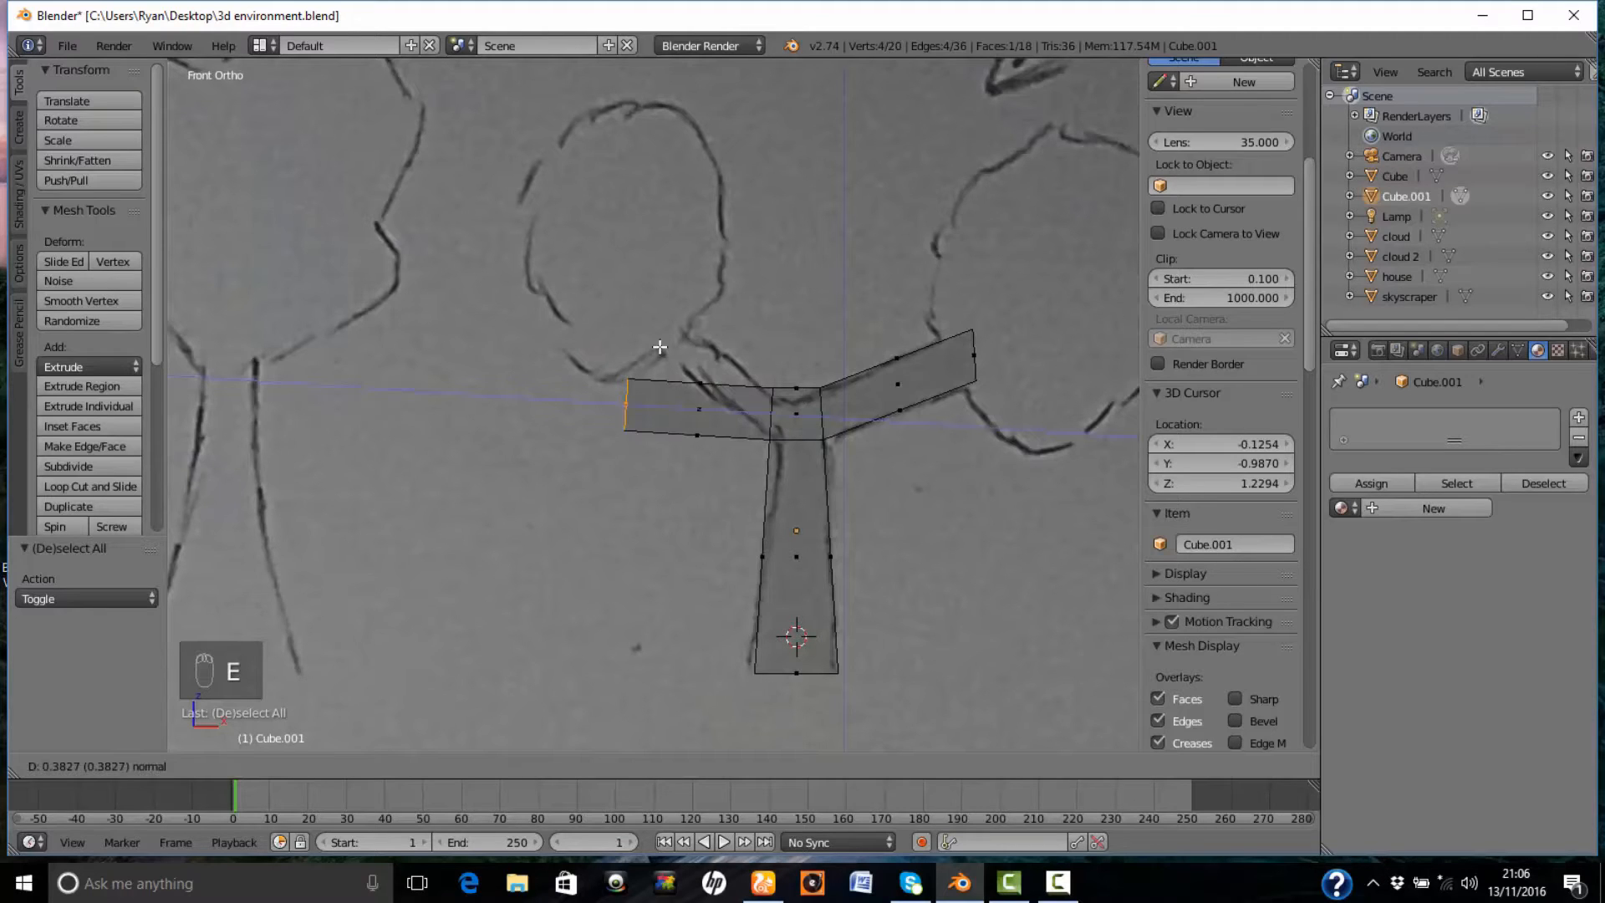
left_click(659, 347)
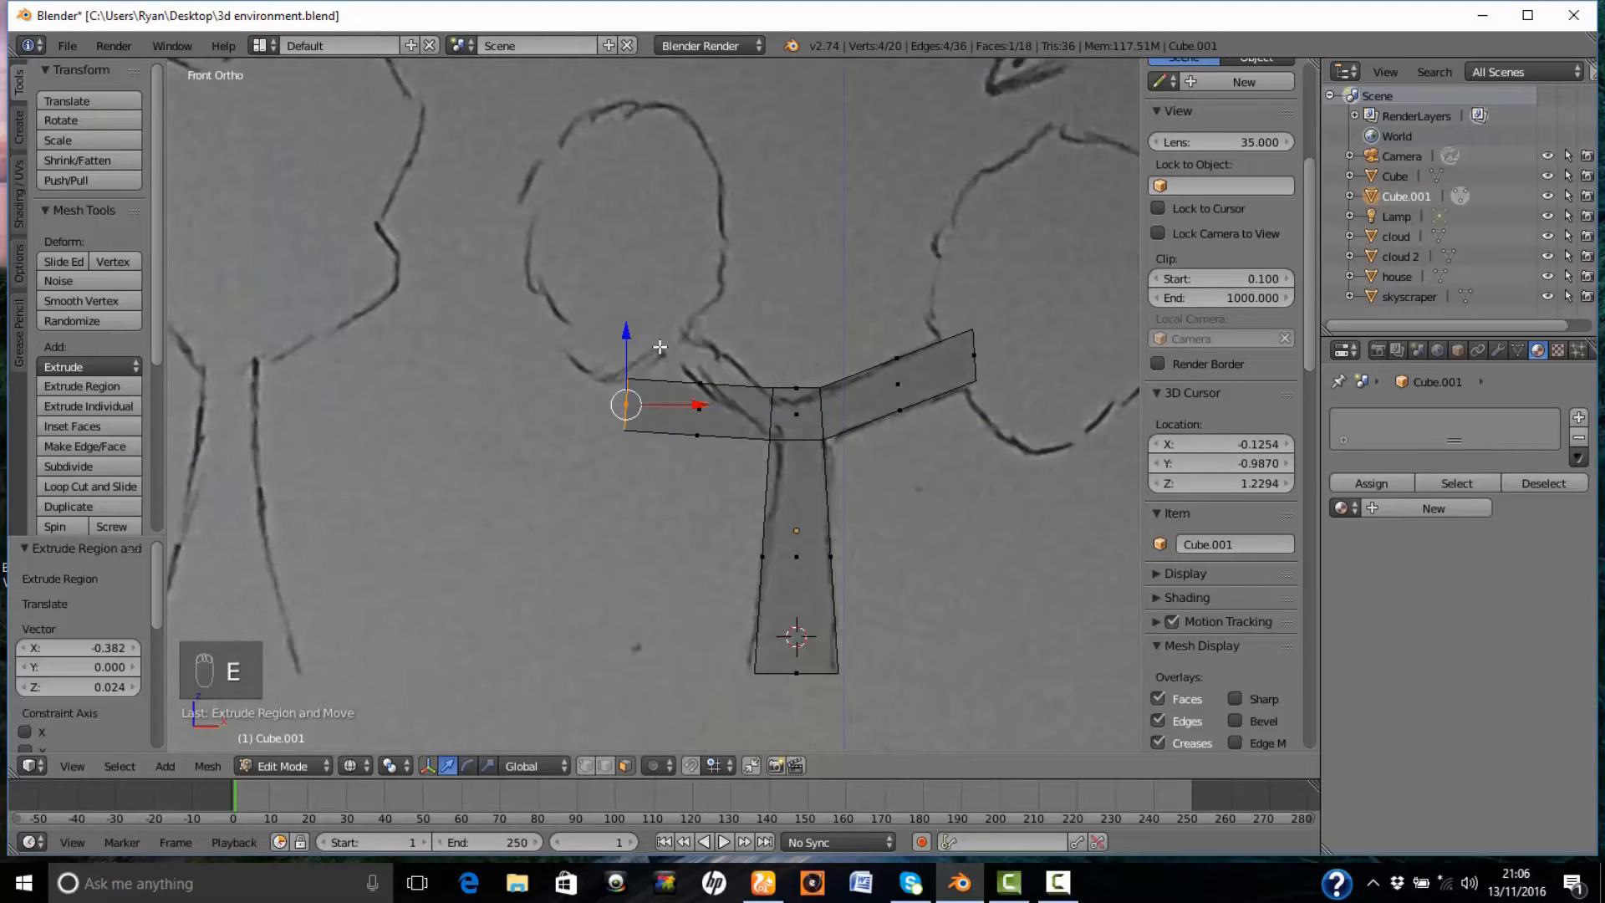
key("g")
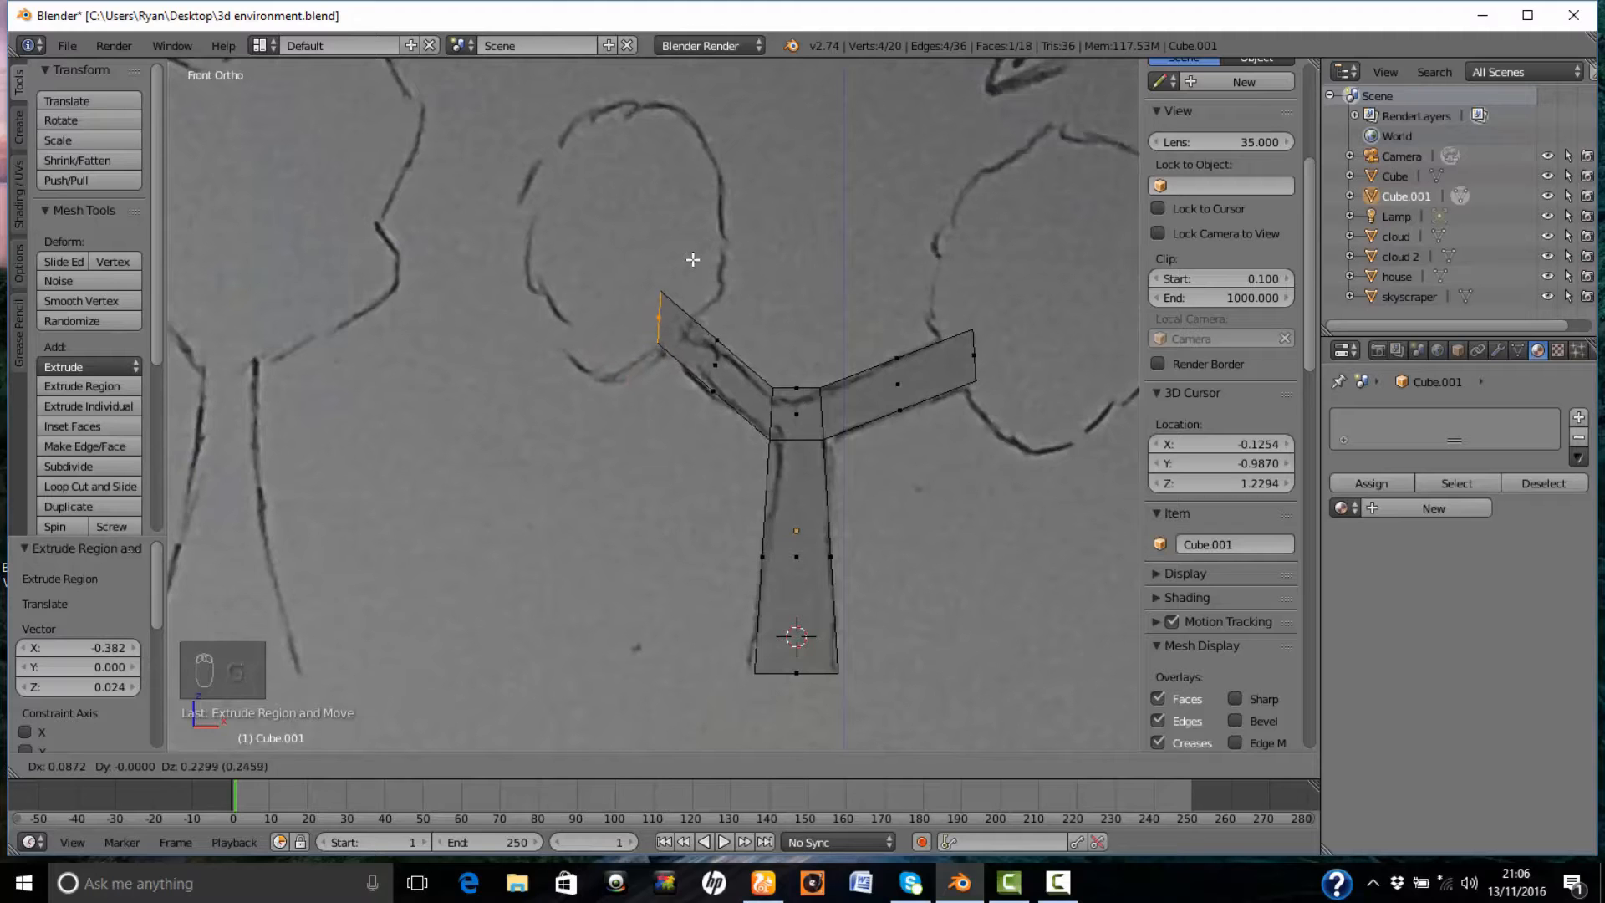
left_click(694, 262)
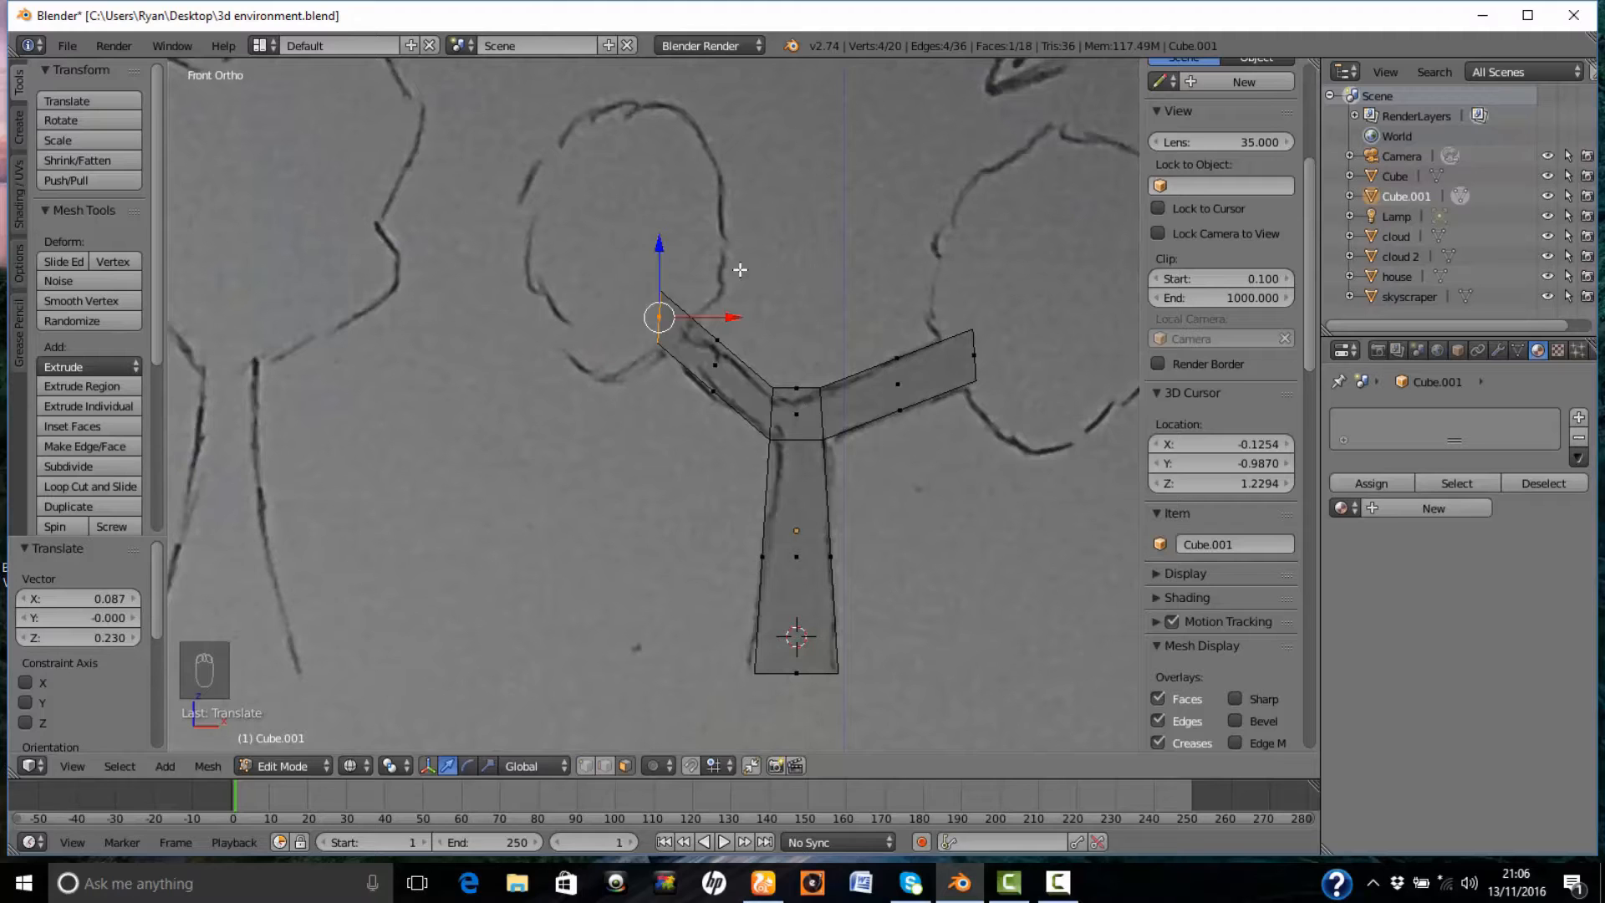
- Rotate the left branch's end face about 23.59° to square it off with the branch direction, and clear the selection
key("r")
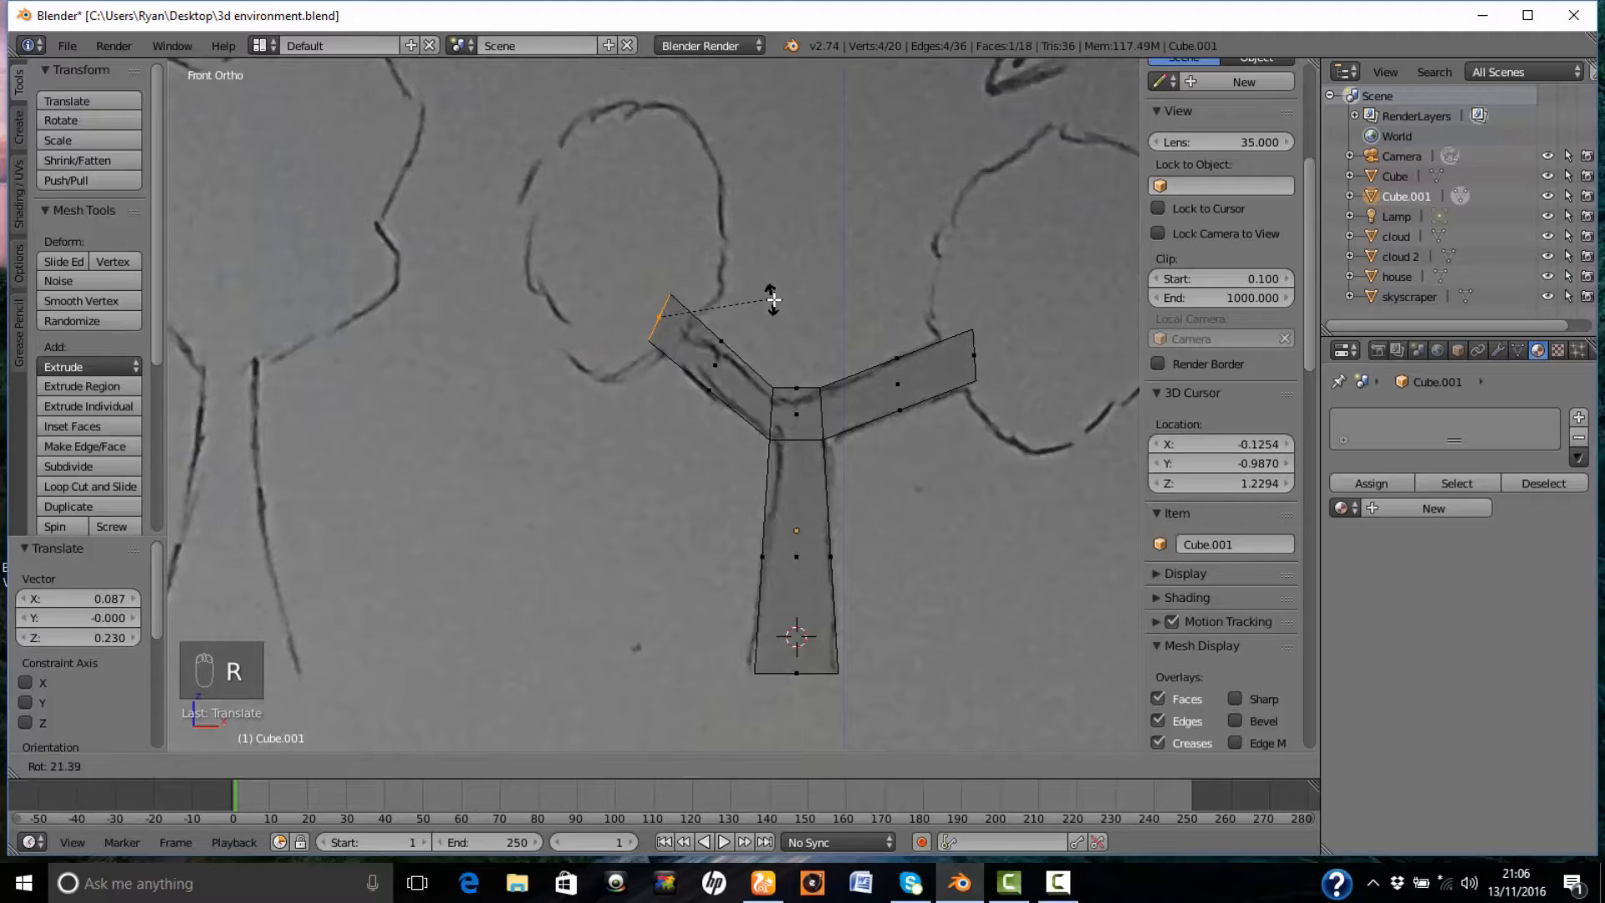
left_click(774, 303)
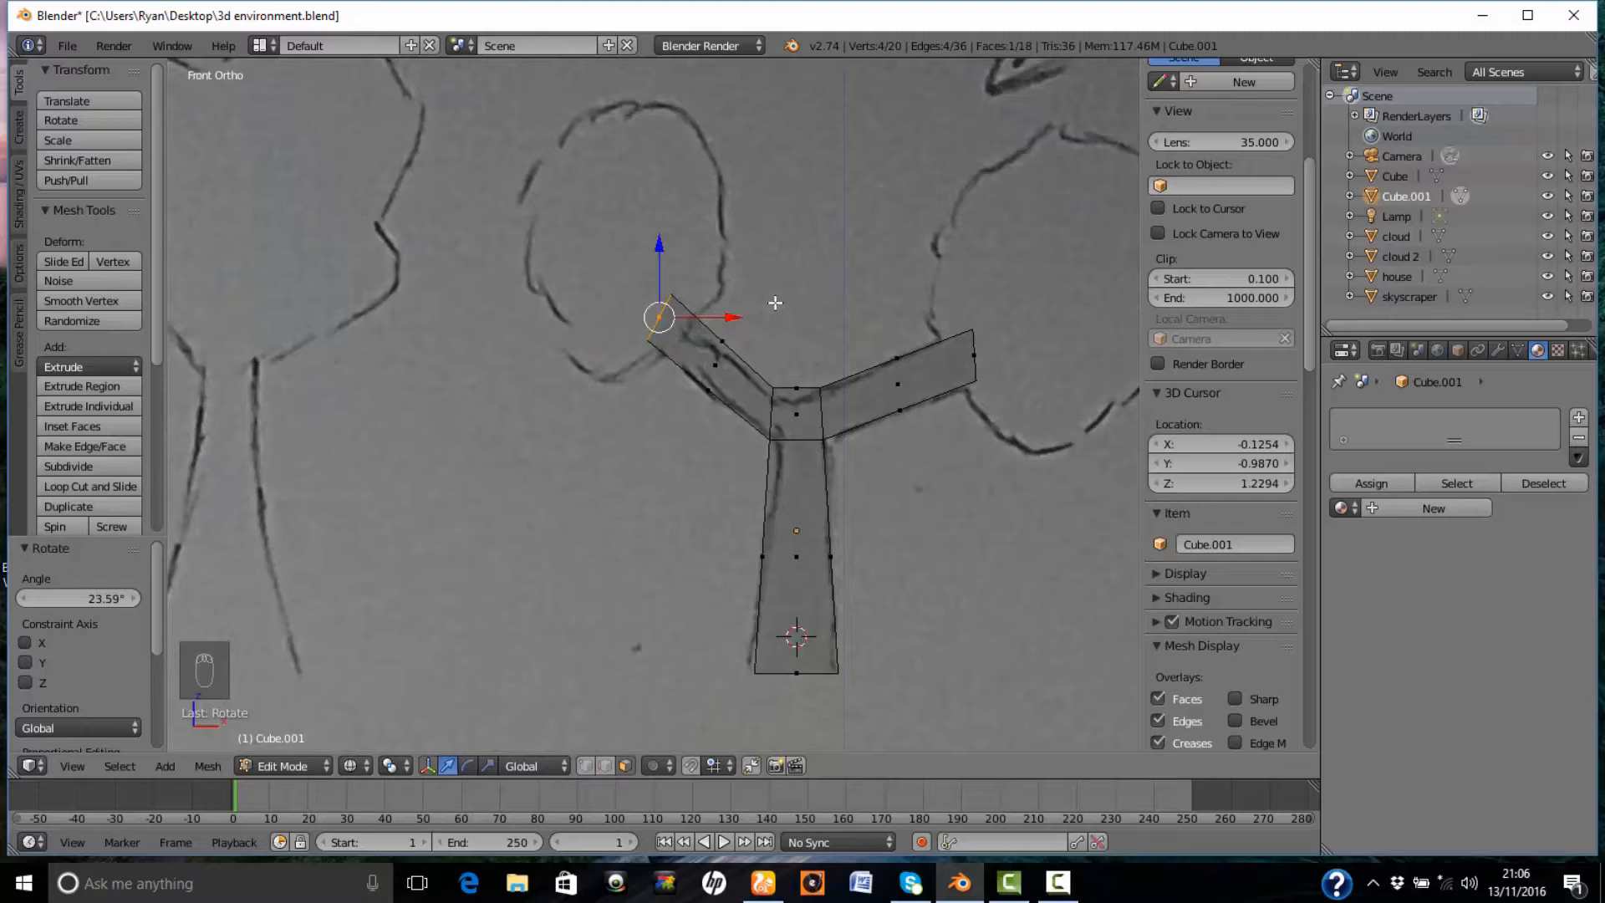
key("a")
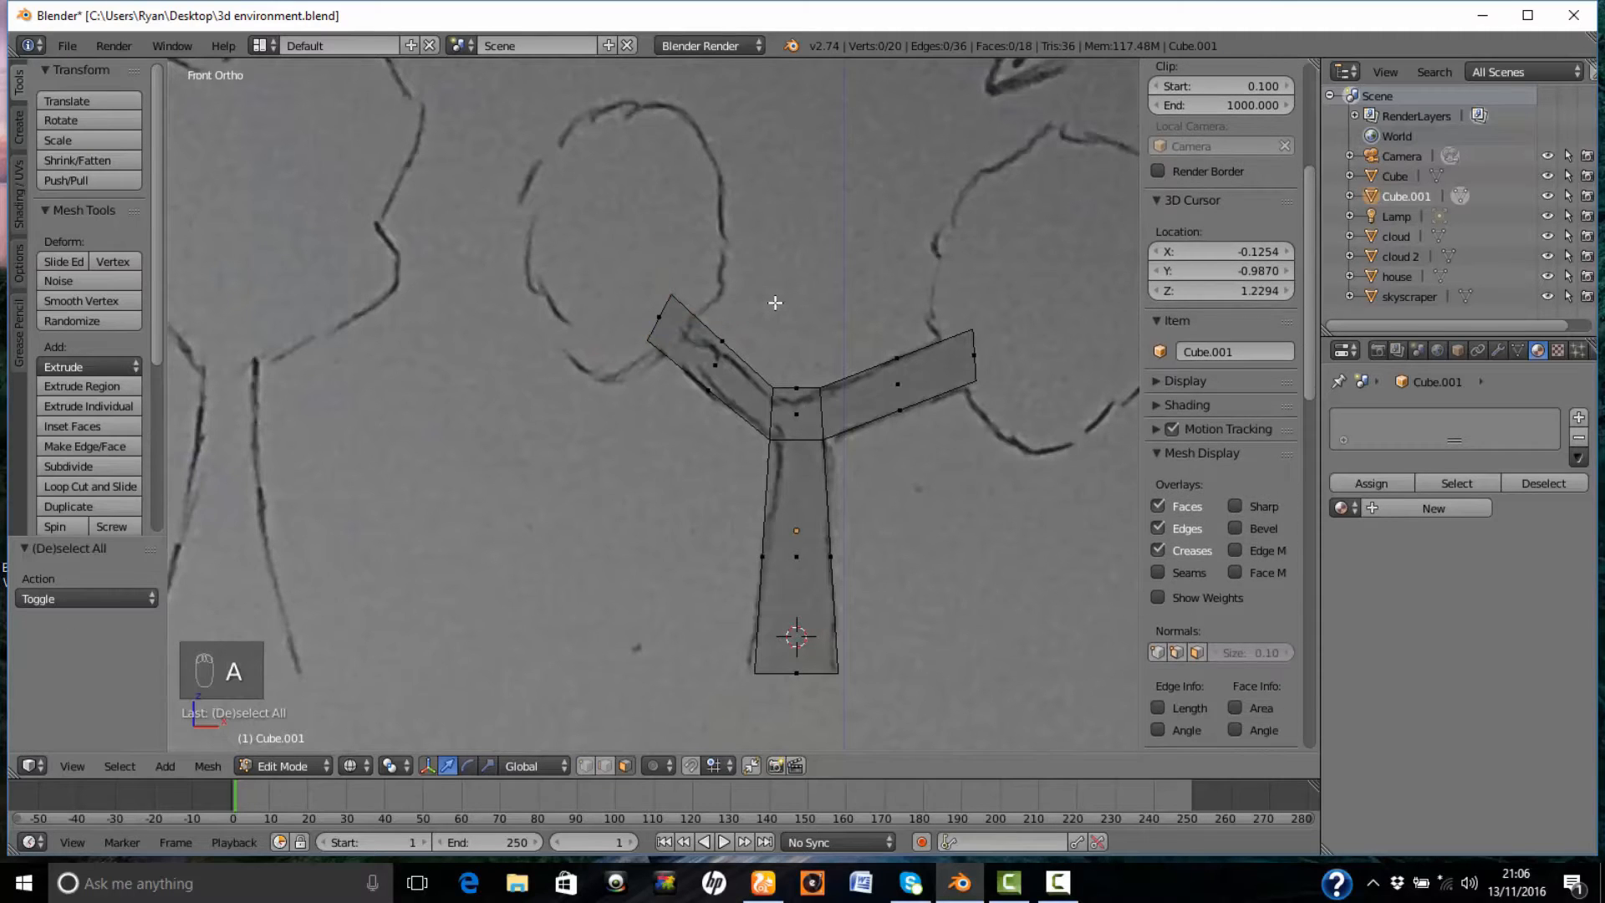
- Switch to solid display, check the forked trunk from an angle, and return to Object Mode in front view
key("z")
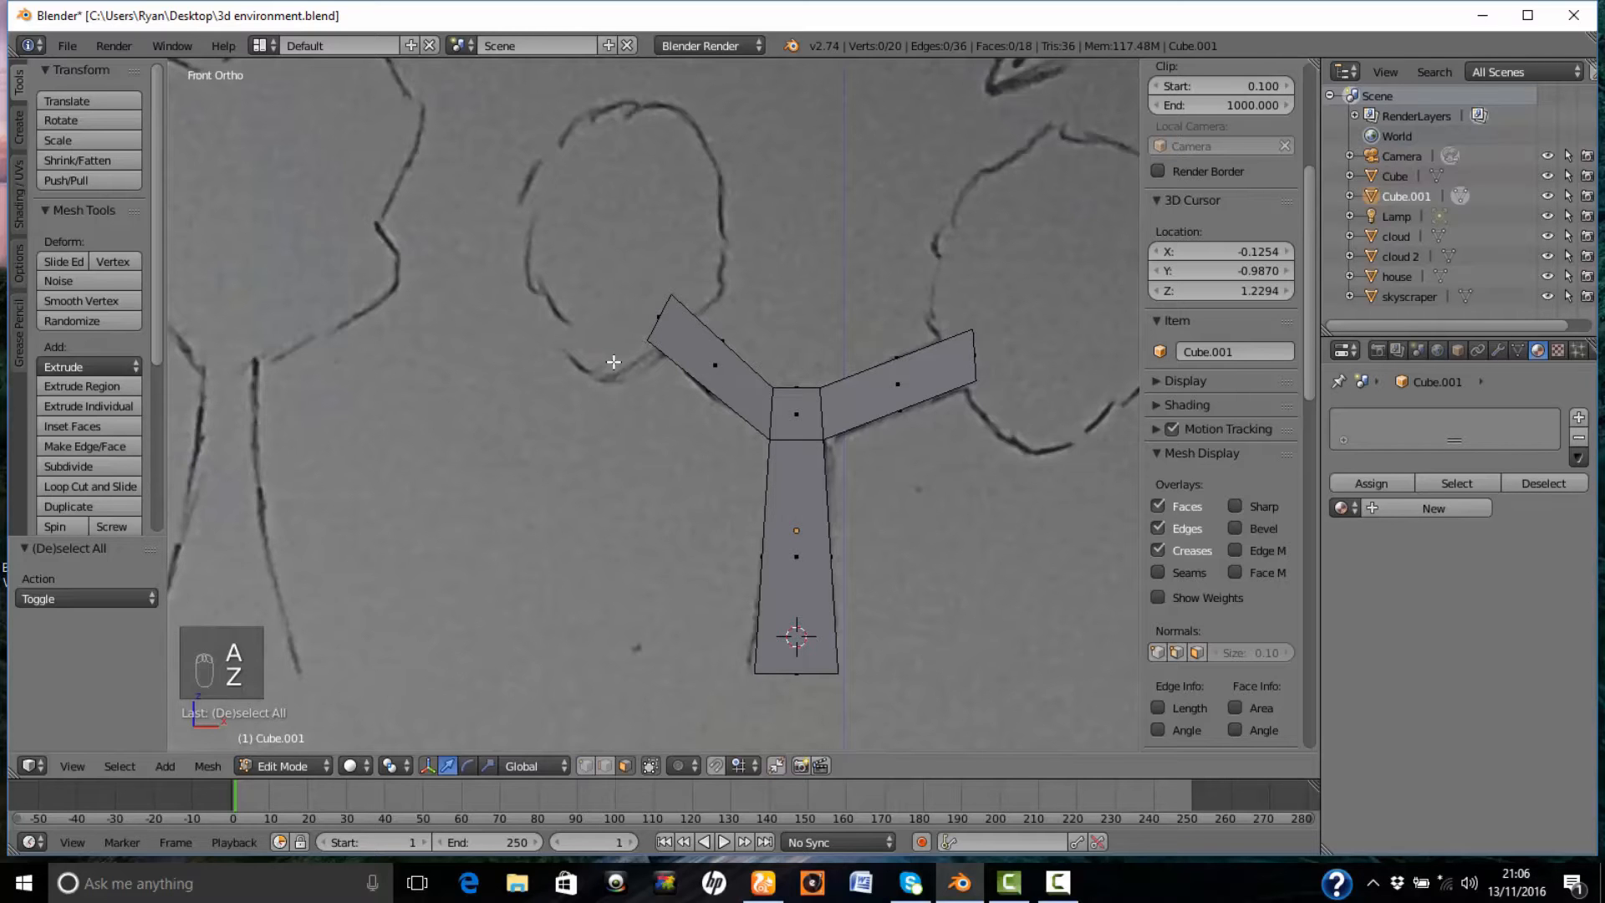
middle_click_drag(613, 362, 669, 368)
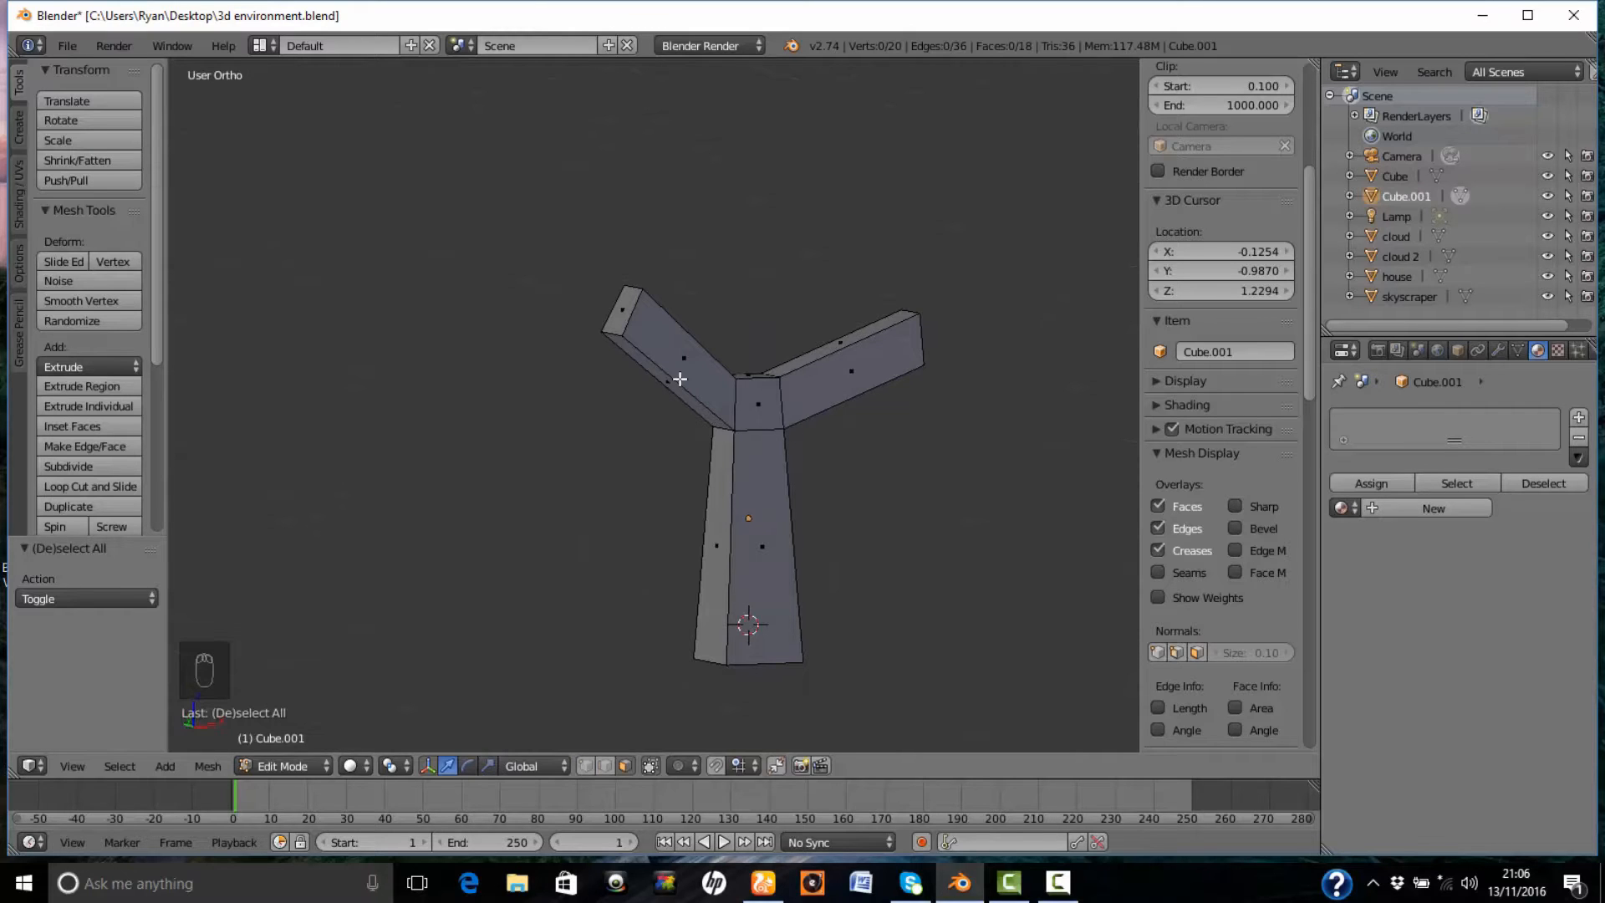
key("KP_1")
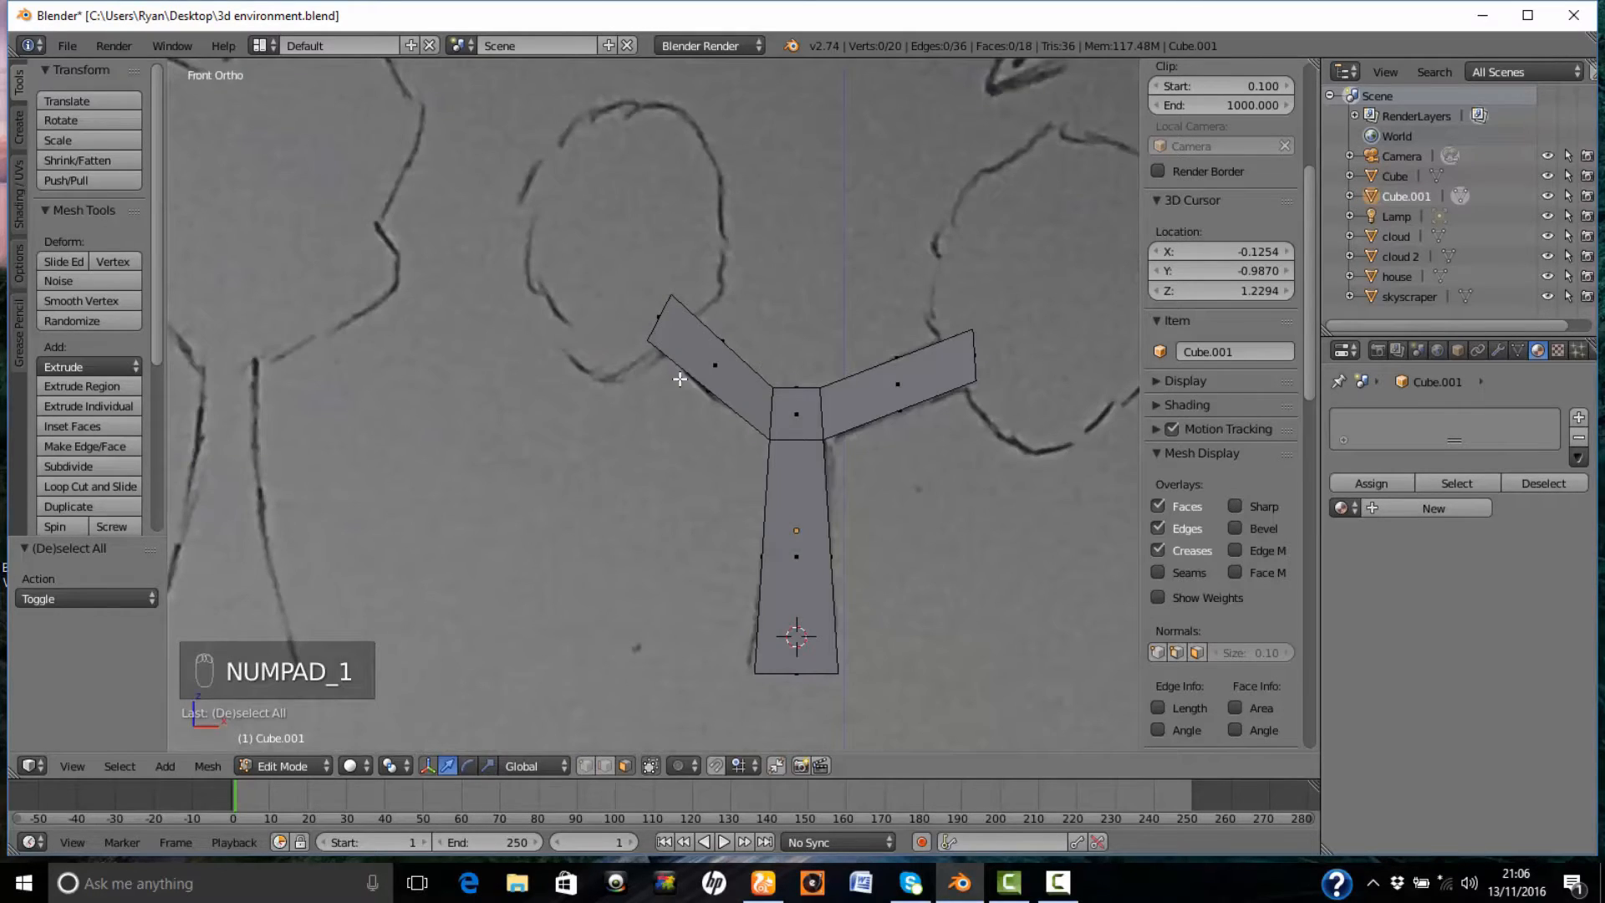
mouse_move(966, 518)
middle_mouse_down("shift")
mouse_move(892, 544)
mouse_move(851, 536)
middle_mouse_up("shift")
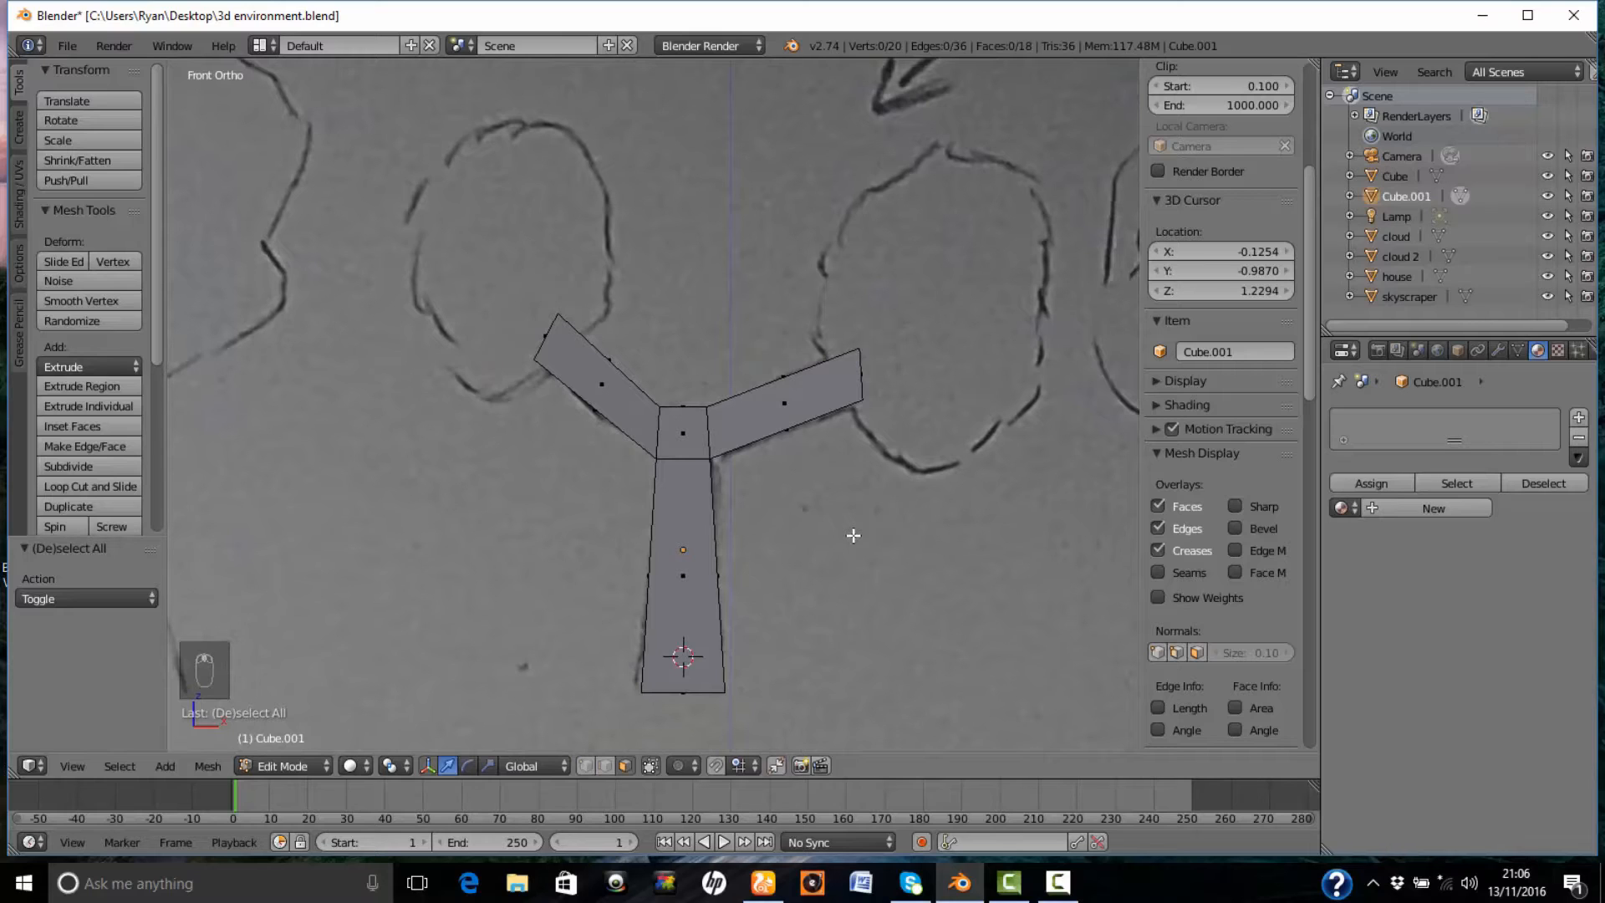
key("Tab")
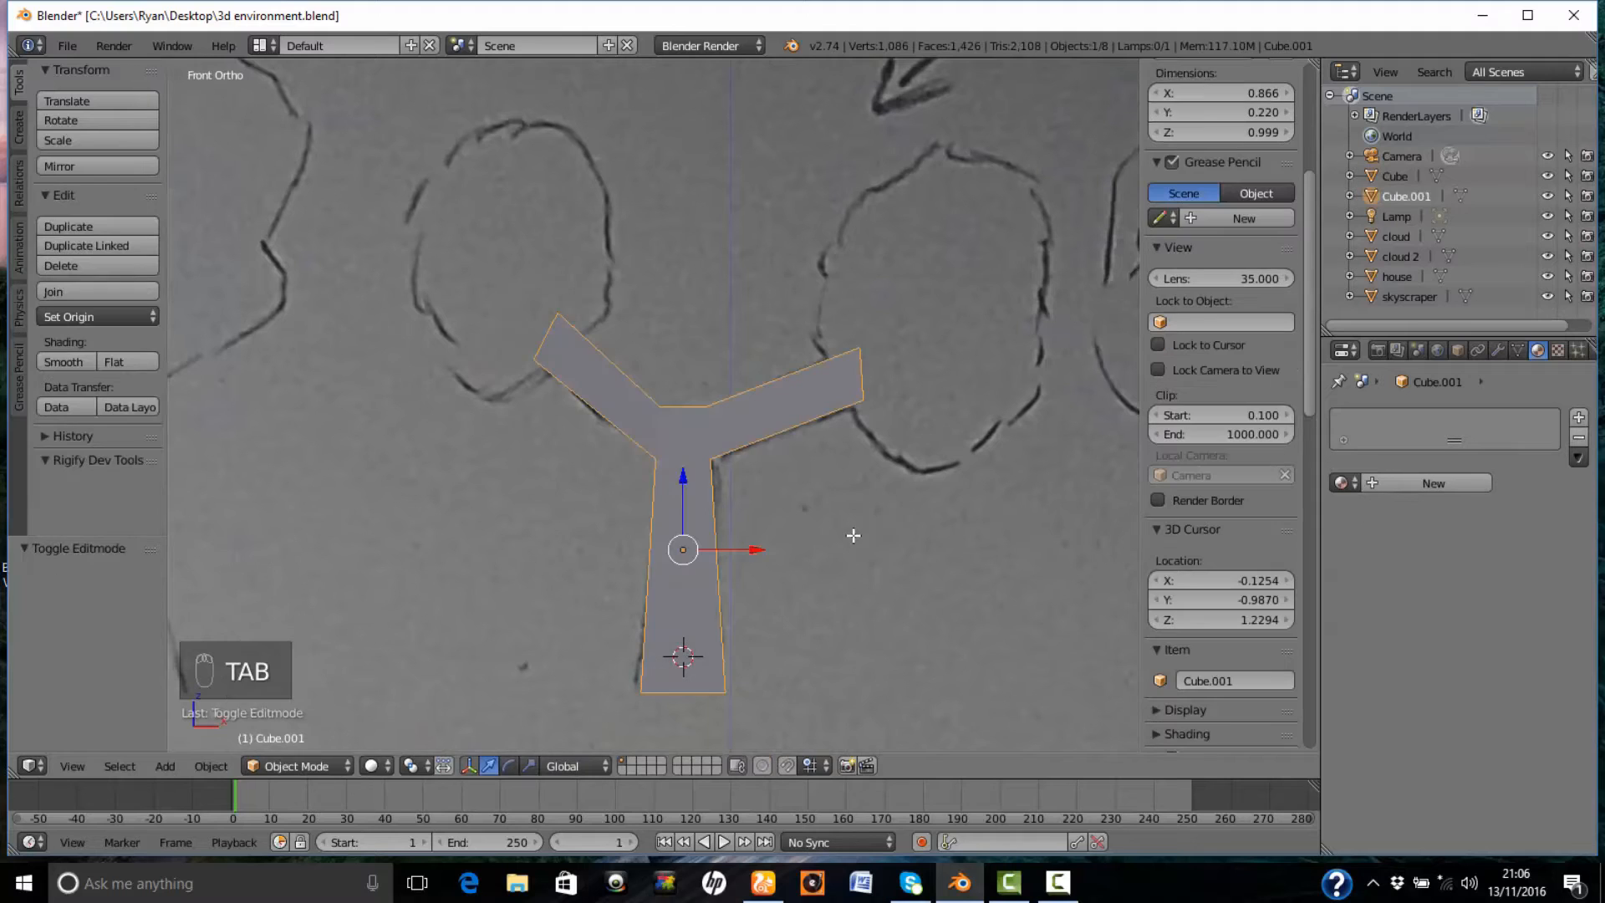
- Add an ico sphere inside the sketched left foliage, scale it to about 0.325, and shift it about 0.050 along X
left_click(498, 265)
key("shift+a")
mouse_move(633, 272)
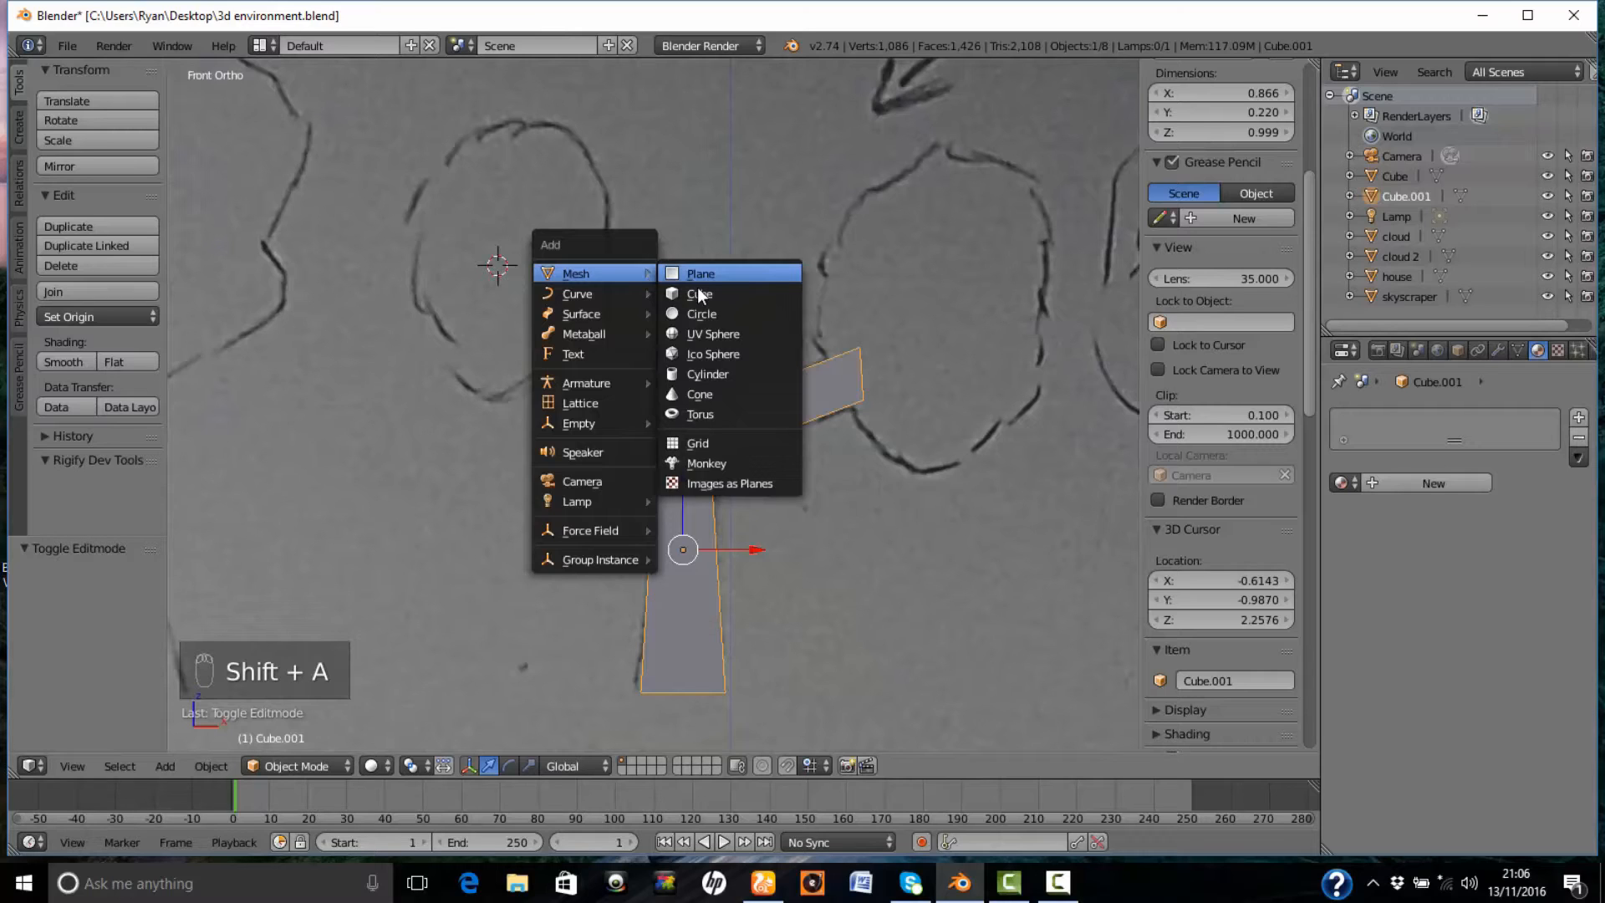
left_click(733, 353)
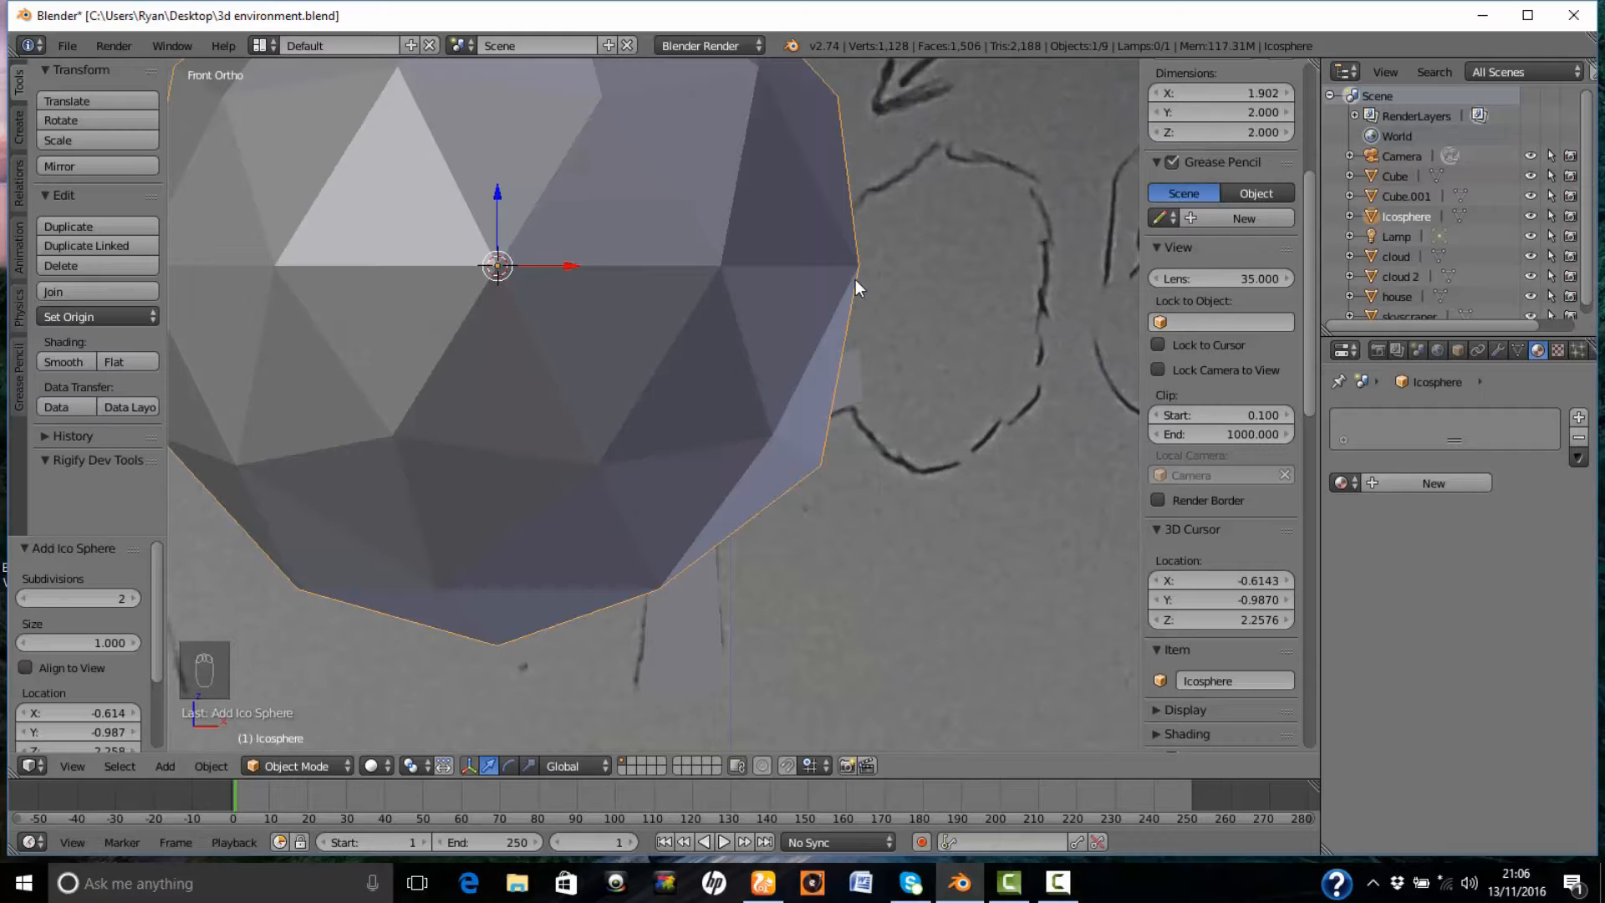
key("s")
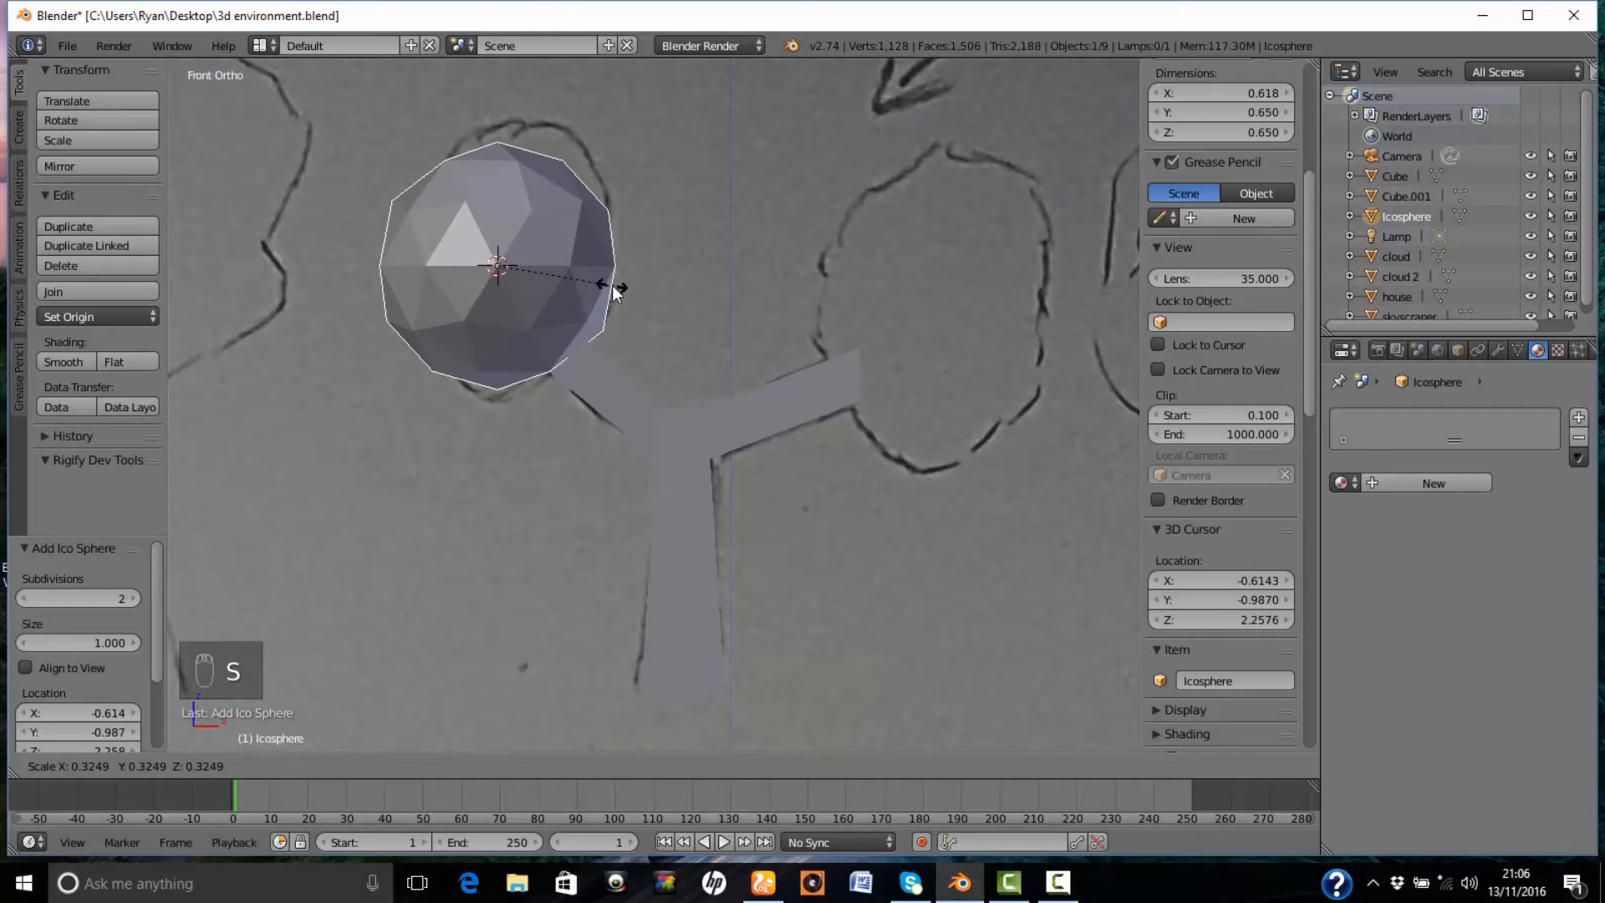
left_click(612, 287)
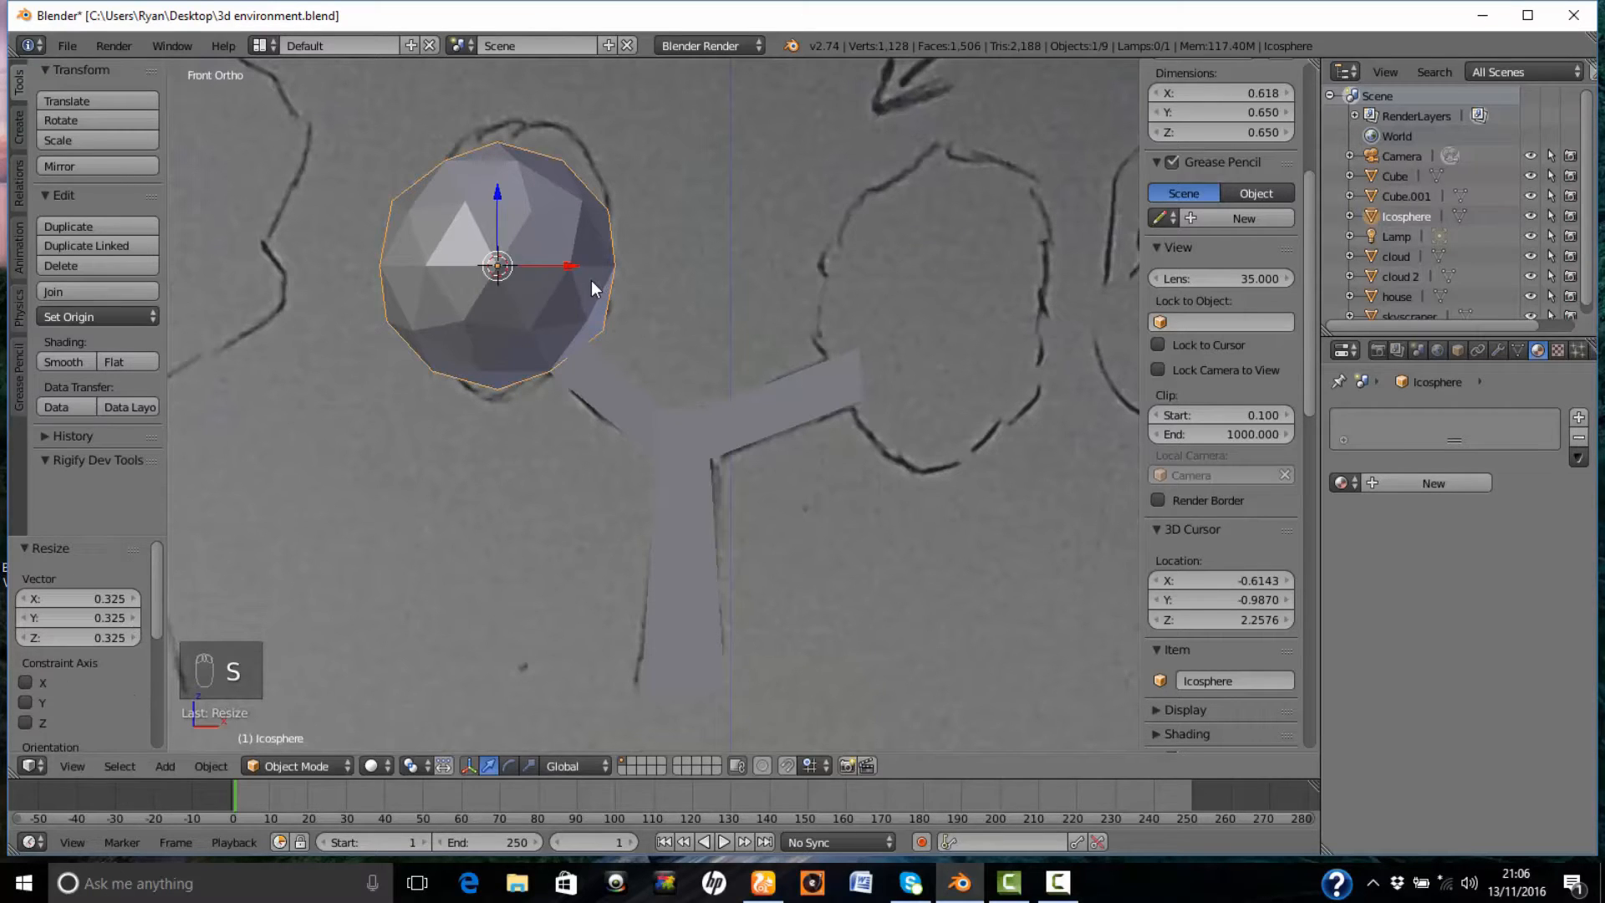
left_click_drag(570, 268, 590, 271)
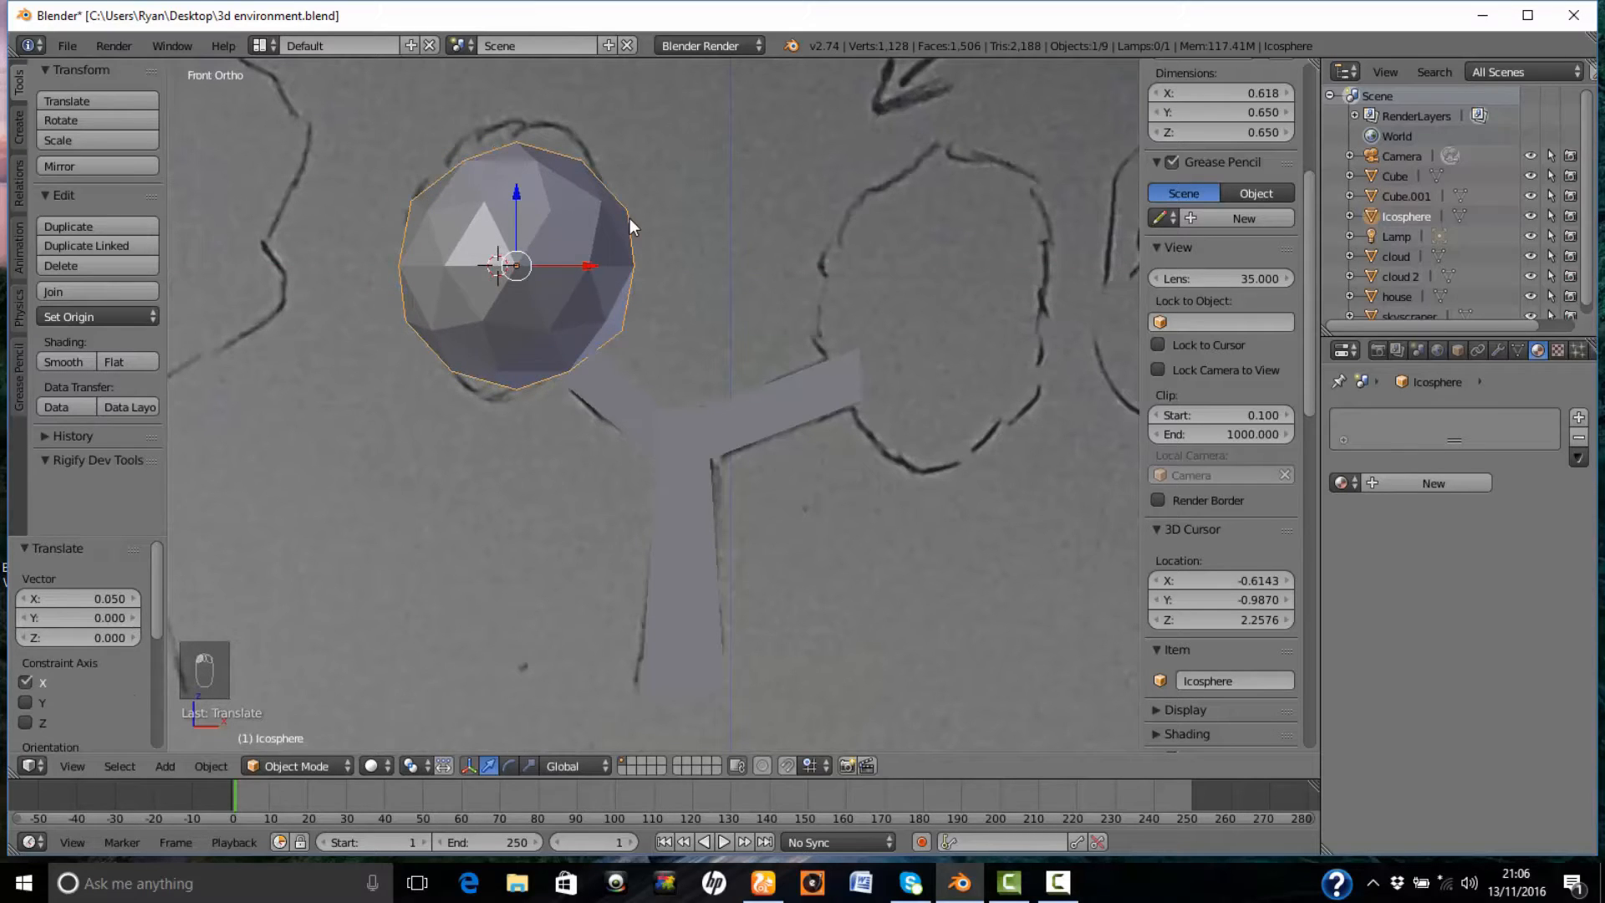
- Stretch the left foliage sphere about 1.177 along Z and raise it about 0.035 to cover the sketched outline
key("s")
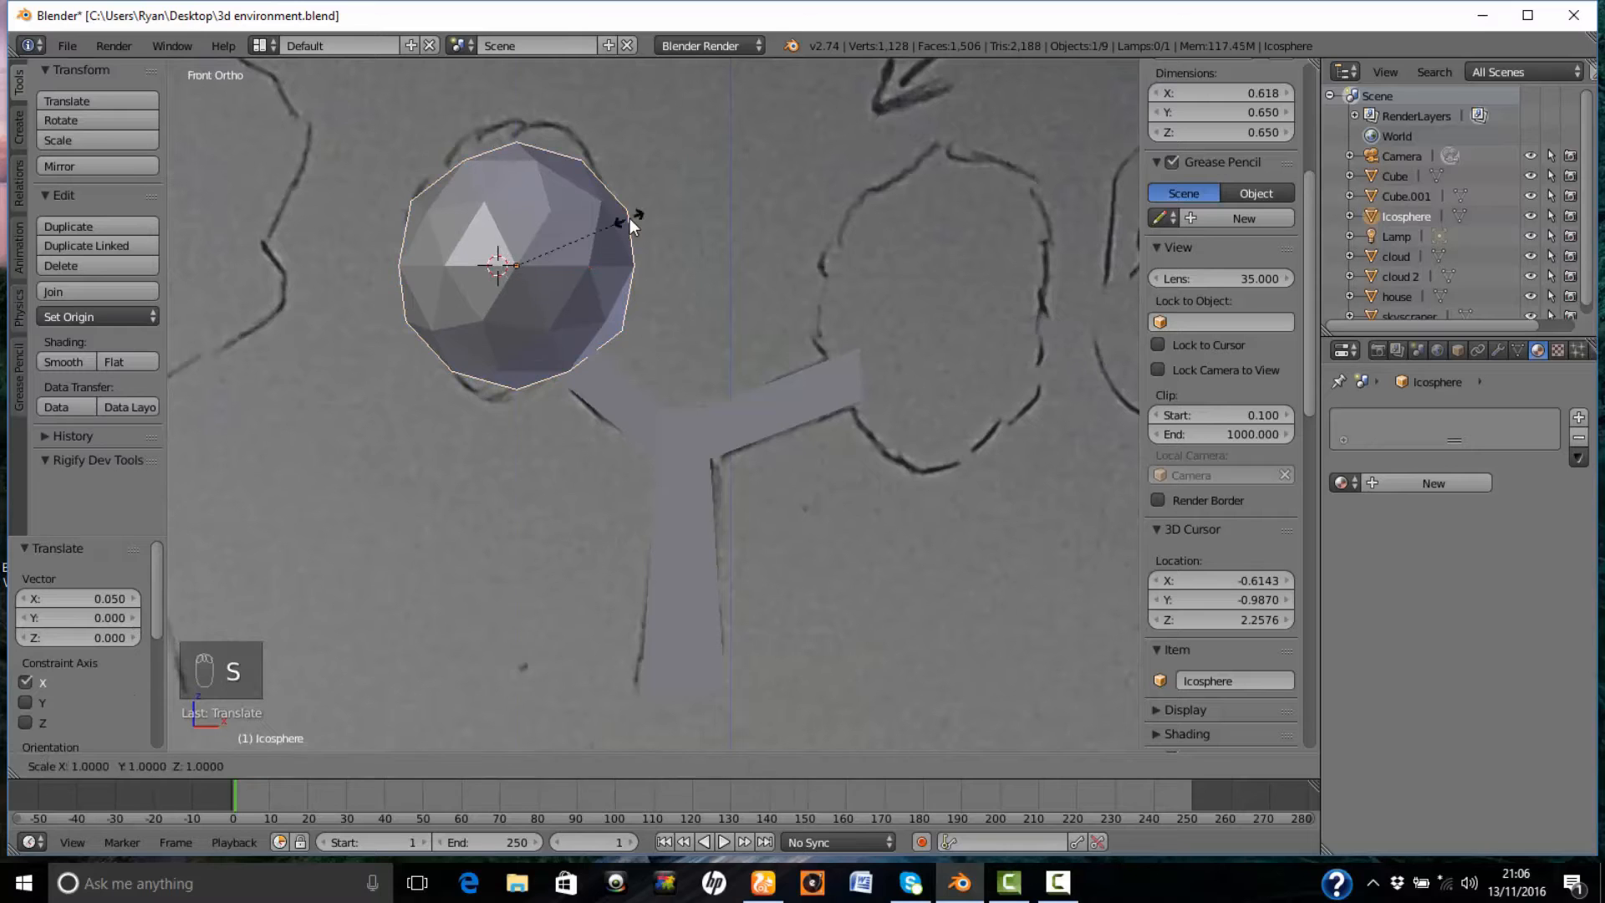
key("z")
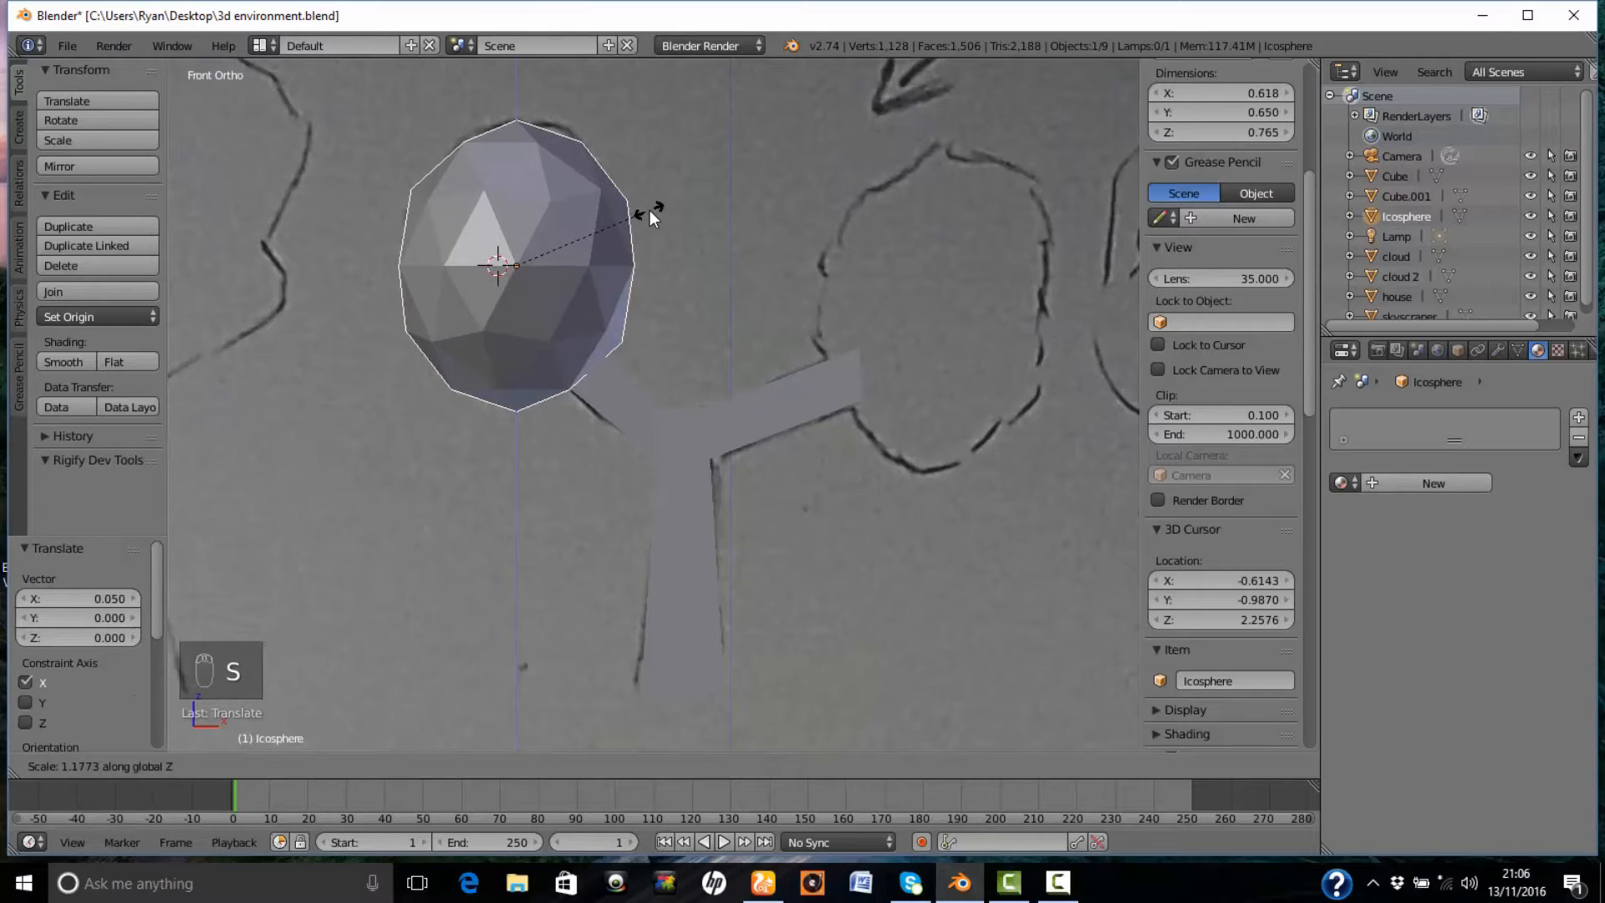
left_click(650, 209)
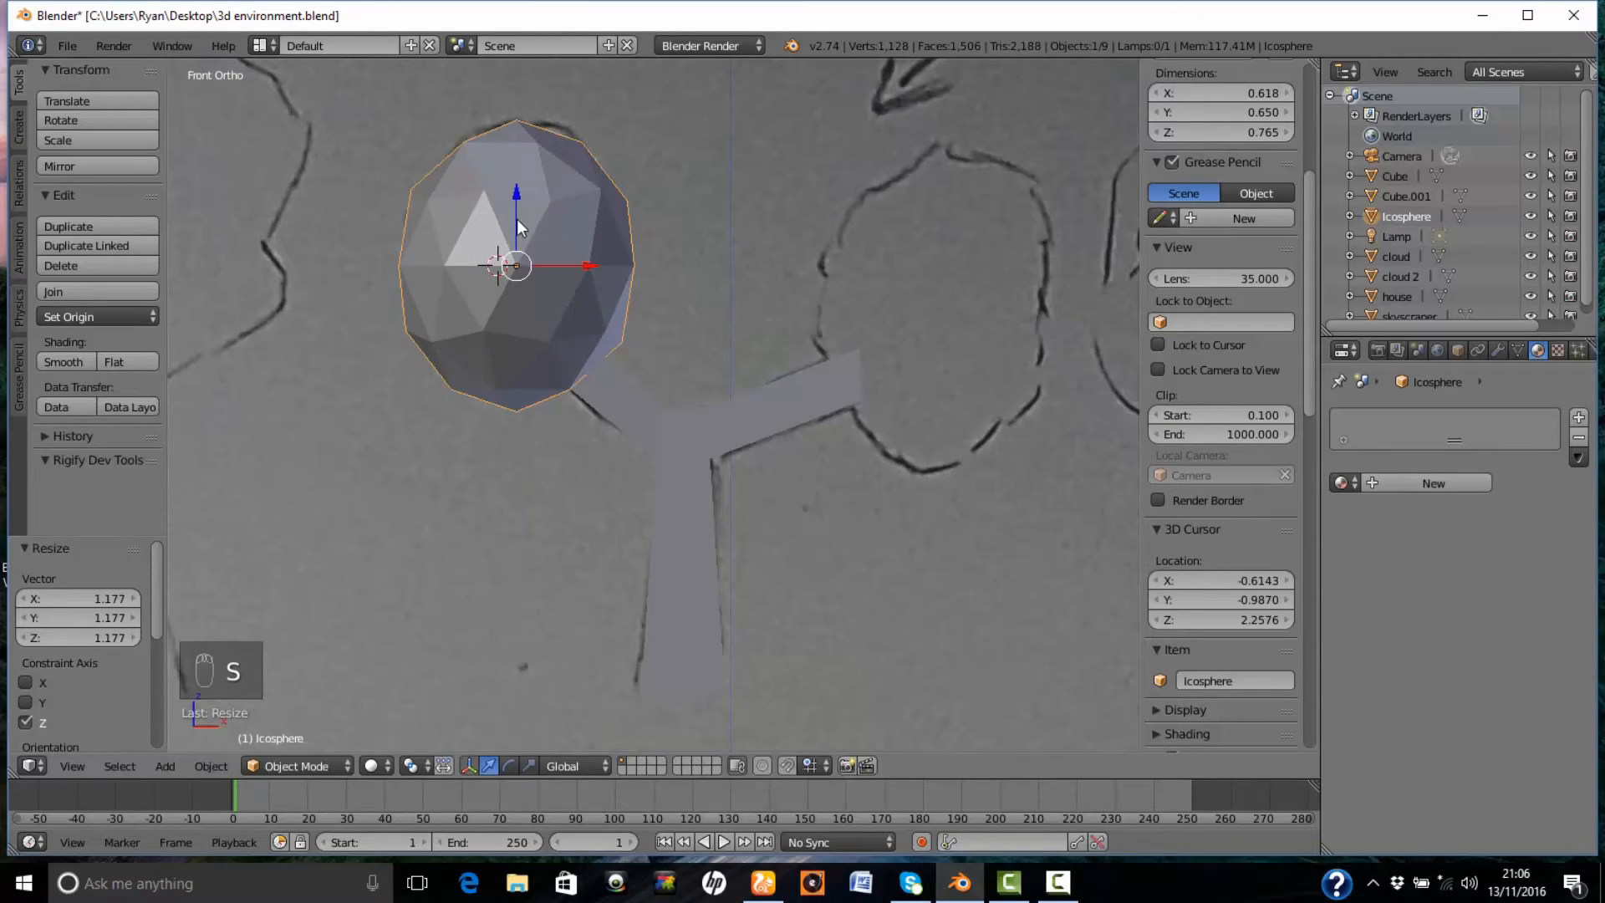
left_click_drag(515, 208, 522, 200)
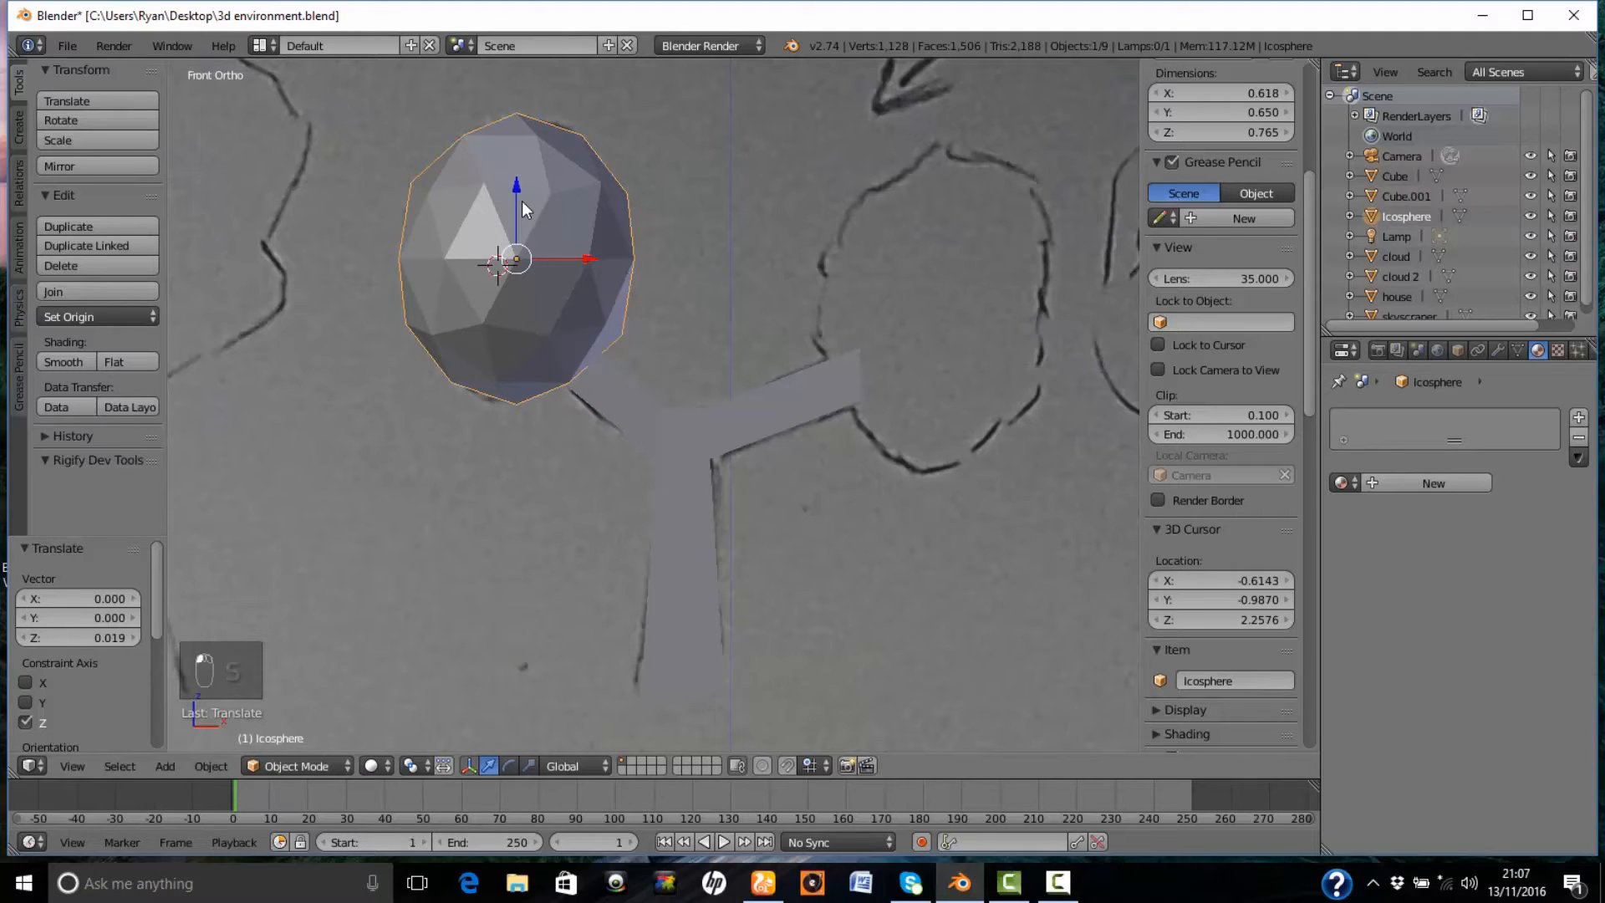
key("z")
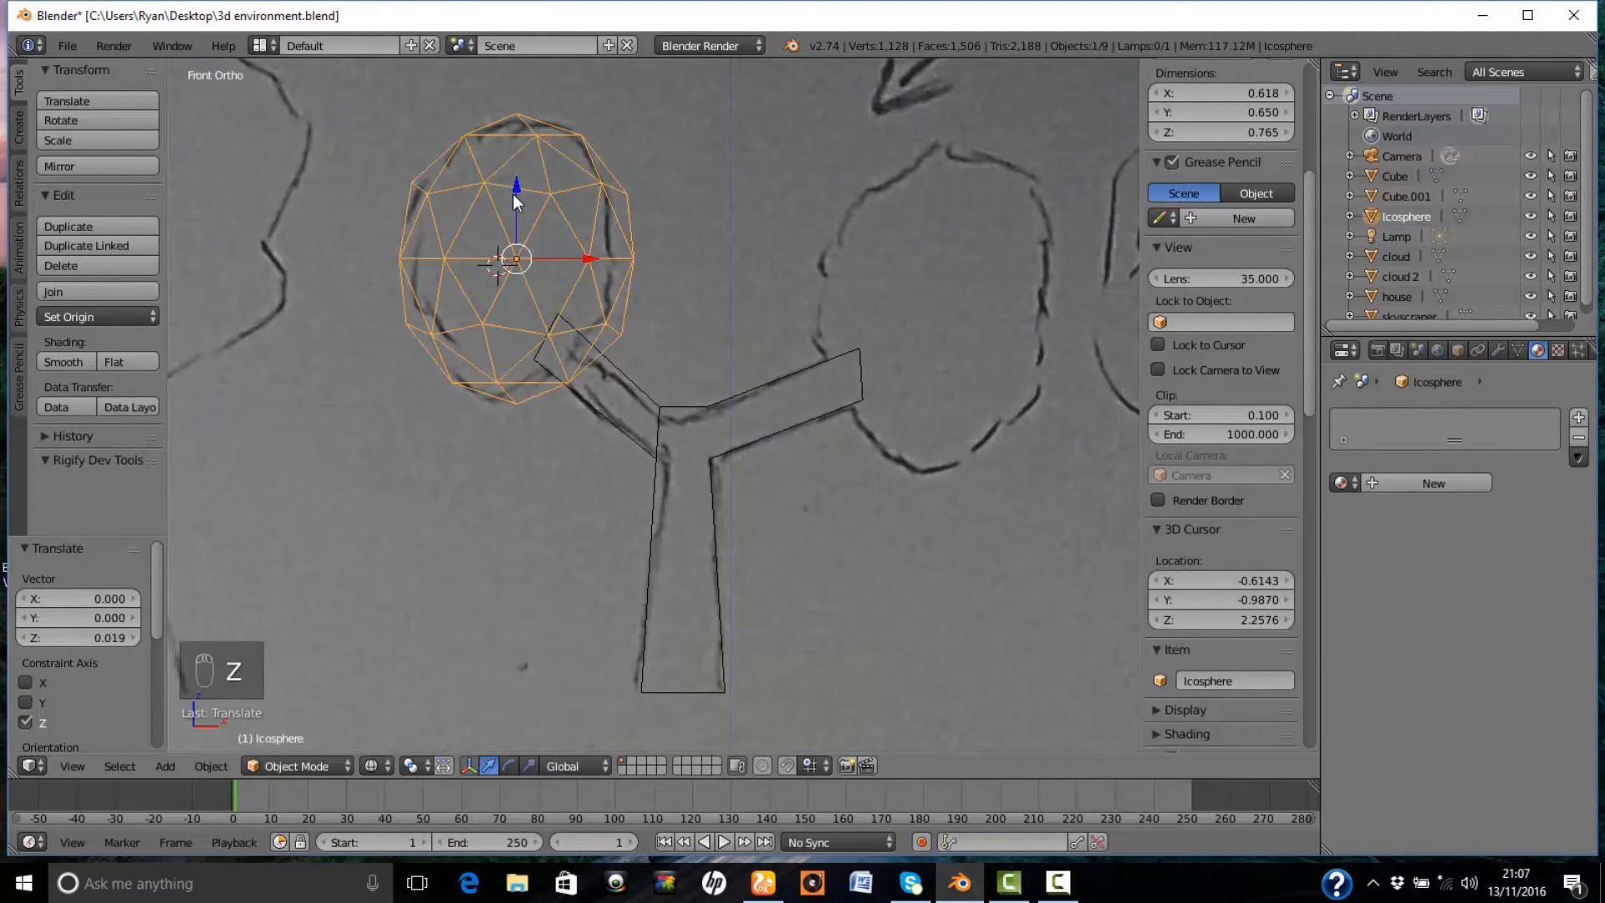
left_click_drag(514, 194, 515, 189)
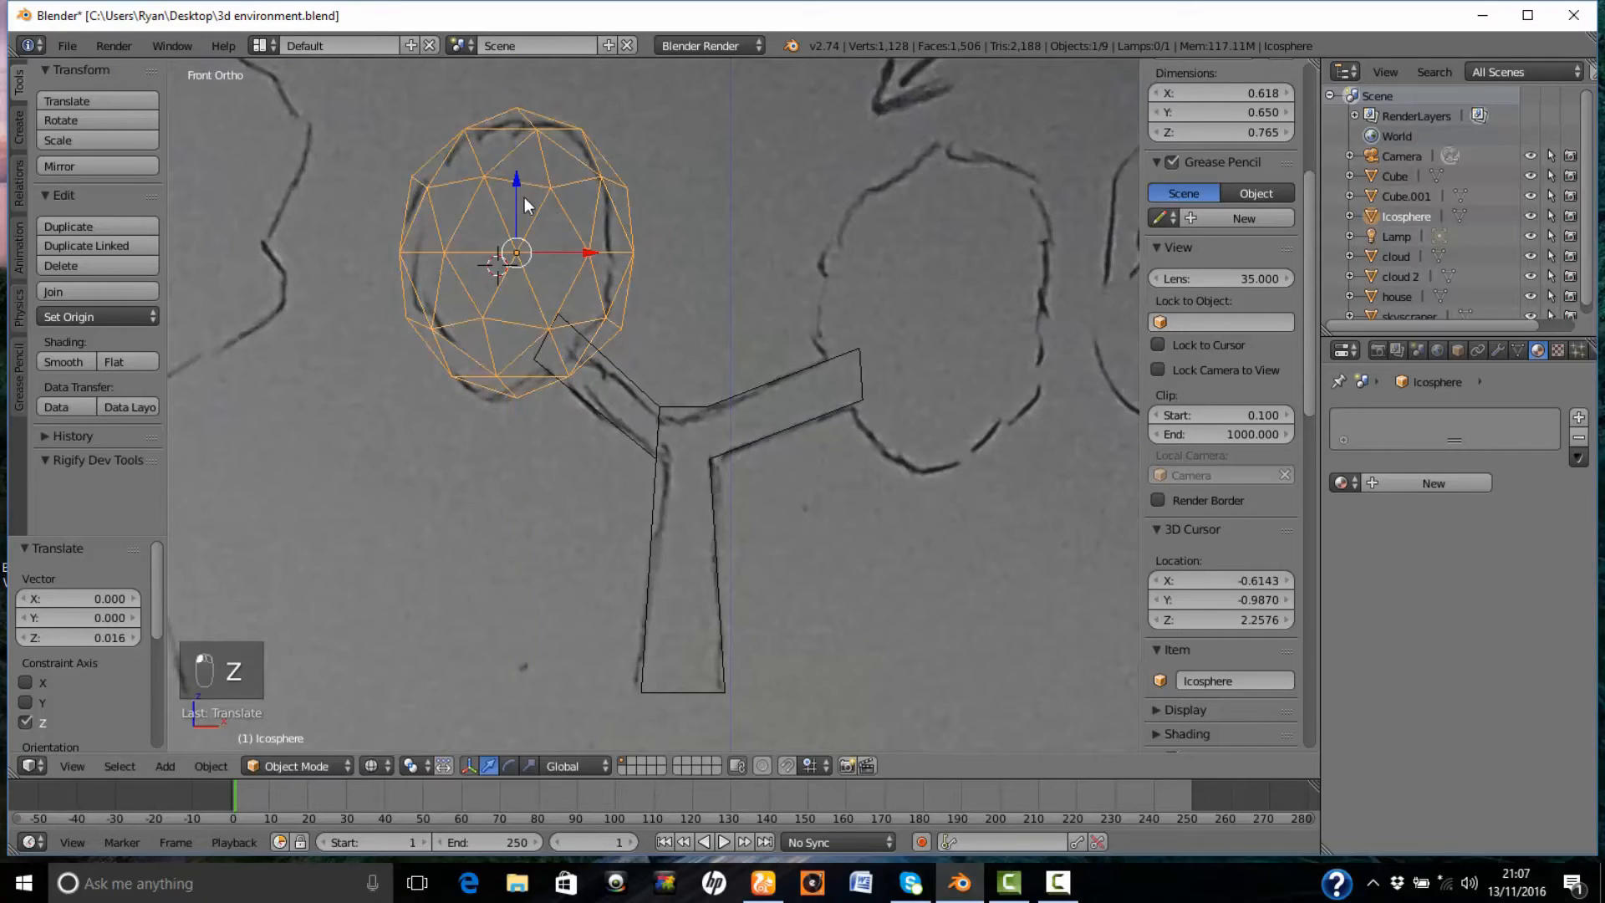
- Duplicate the left foliage sphere and move the copy into the sketched right foliage at the end of the right branch
key("shift+d")
right_click(735, 240)
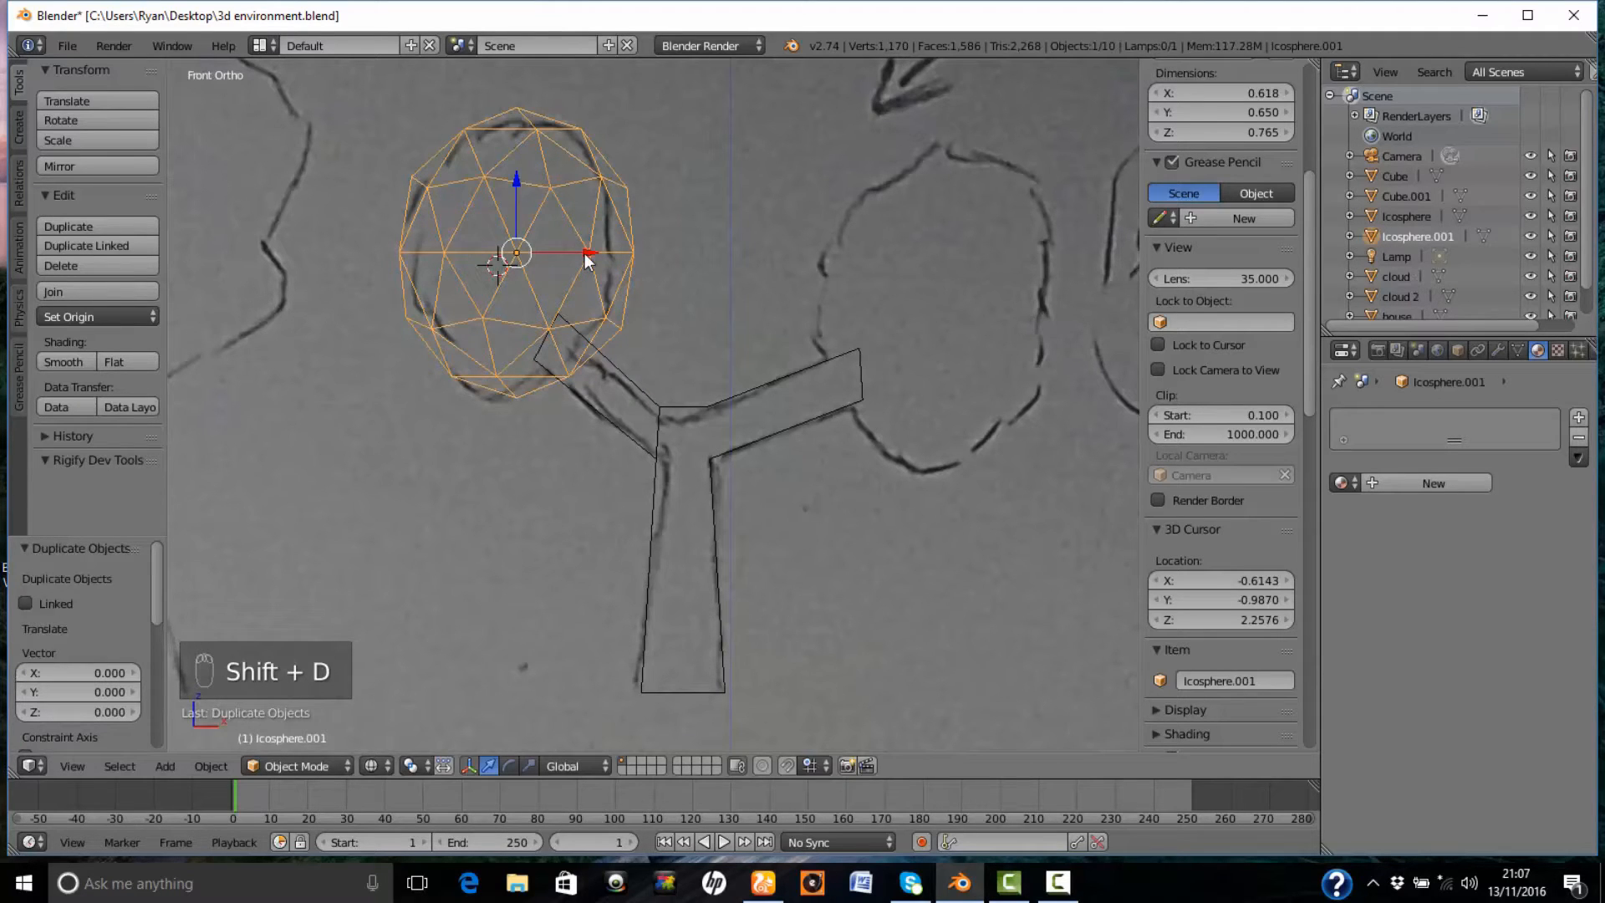
left_click_drag(587, 262, 992, 284)
left_click_drag(924, 219, 931, 268)
left_click_drag(1002, 321, 1000, 287)
- Stretch the right foliage along Z to about 0.896 tall, shift it about 0.008 along X, and check the tree in solid display
key("s")
key("z")
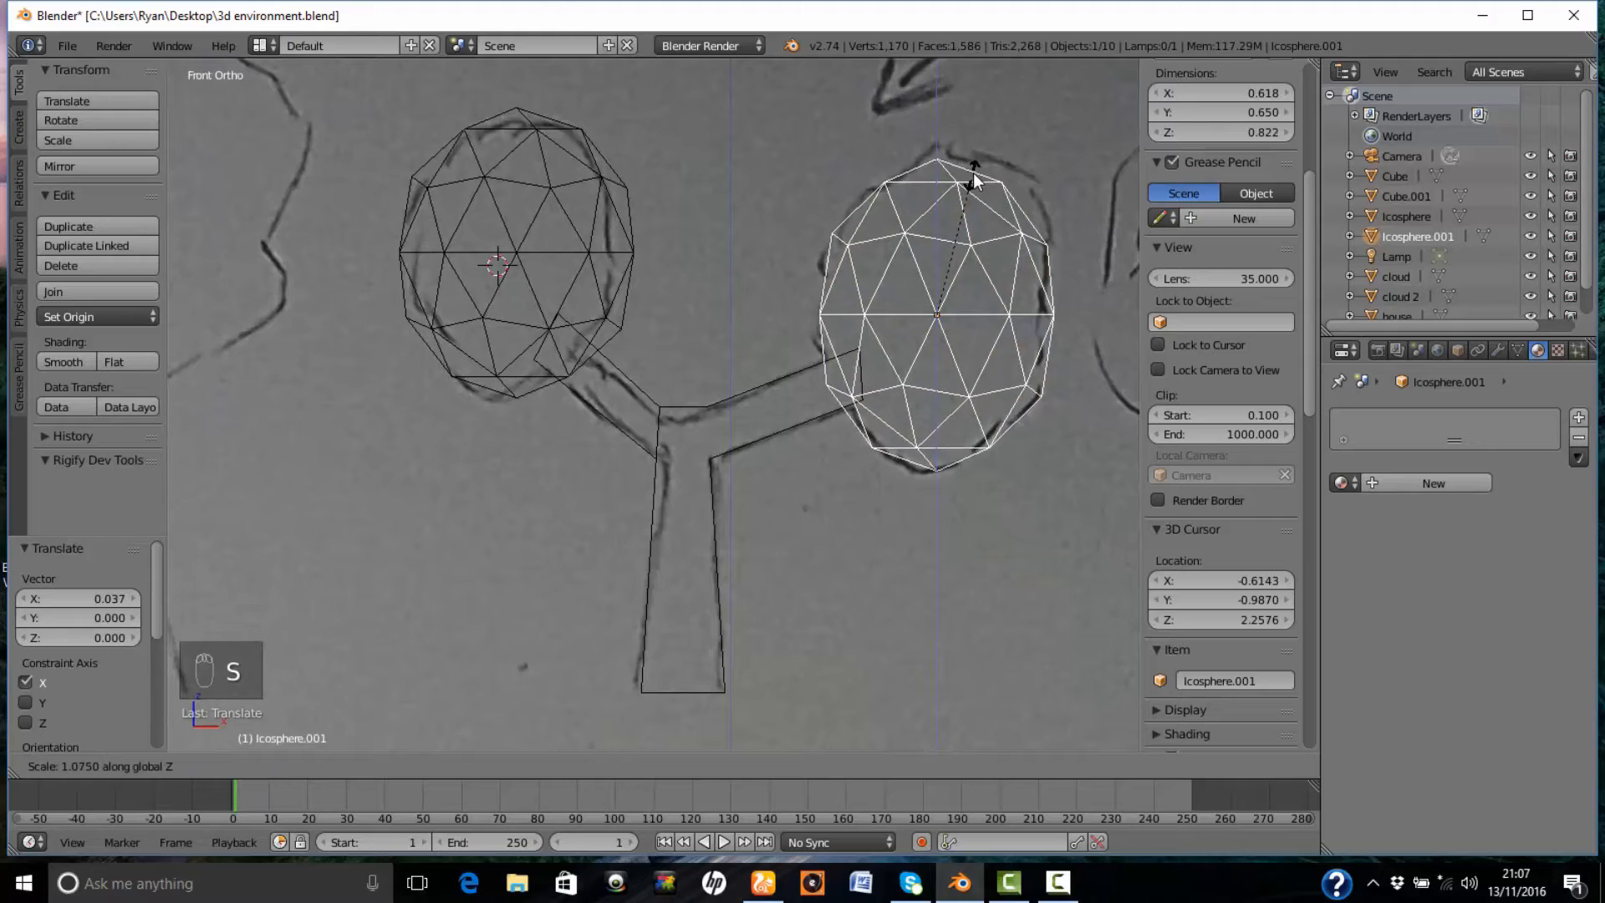
left_click(979, 170)
left_click_drag(1007, 319, 1010, 320)
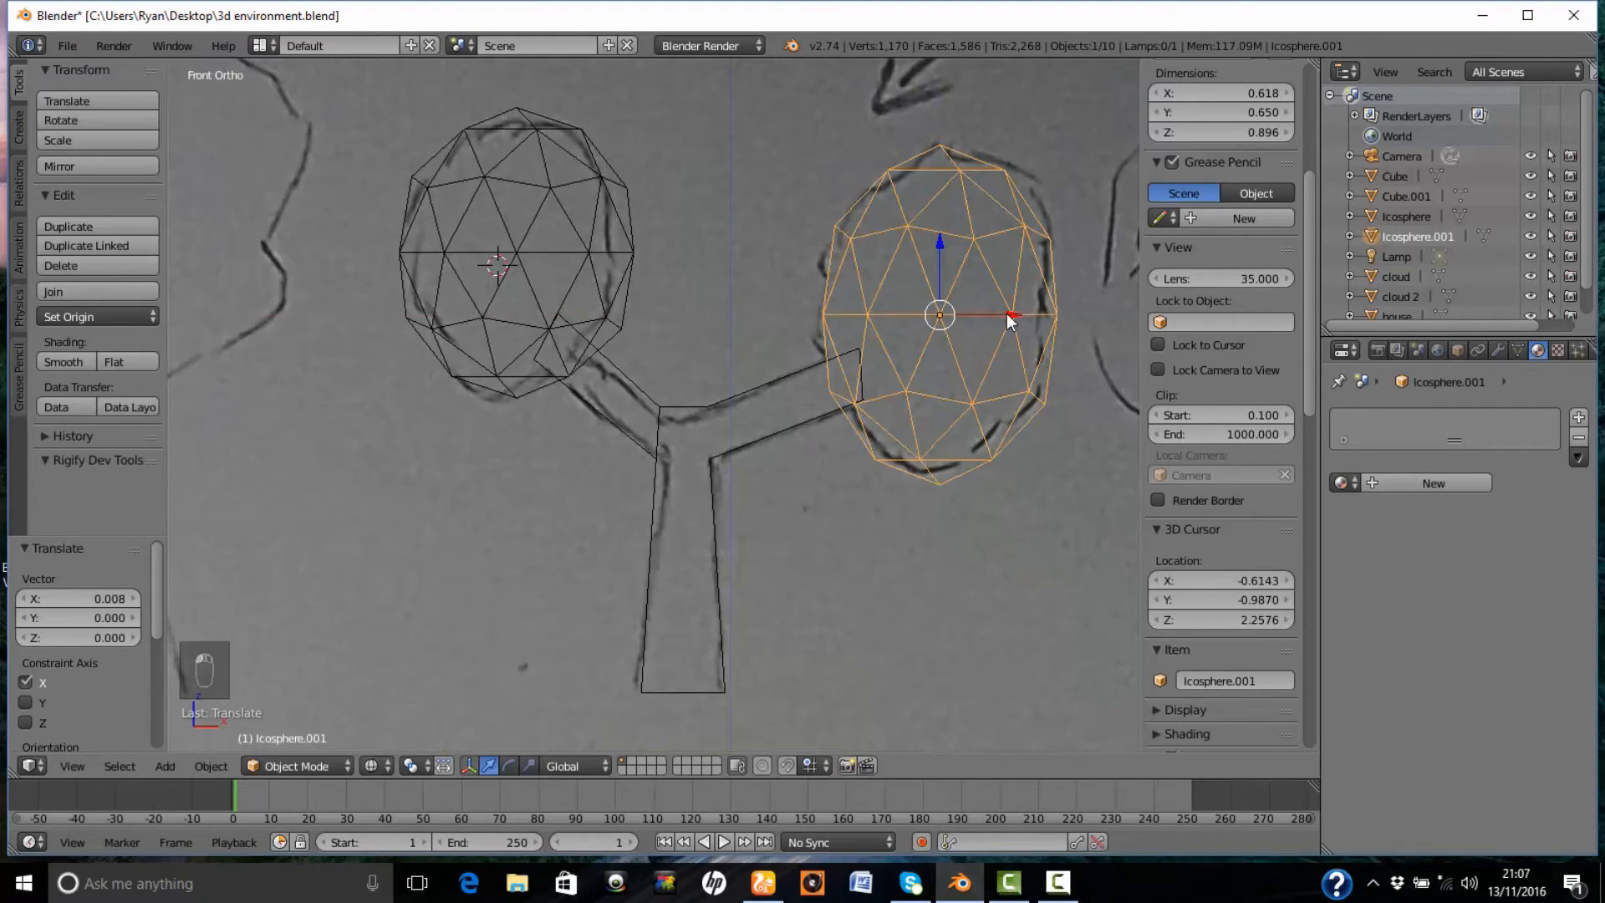
key("z")
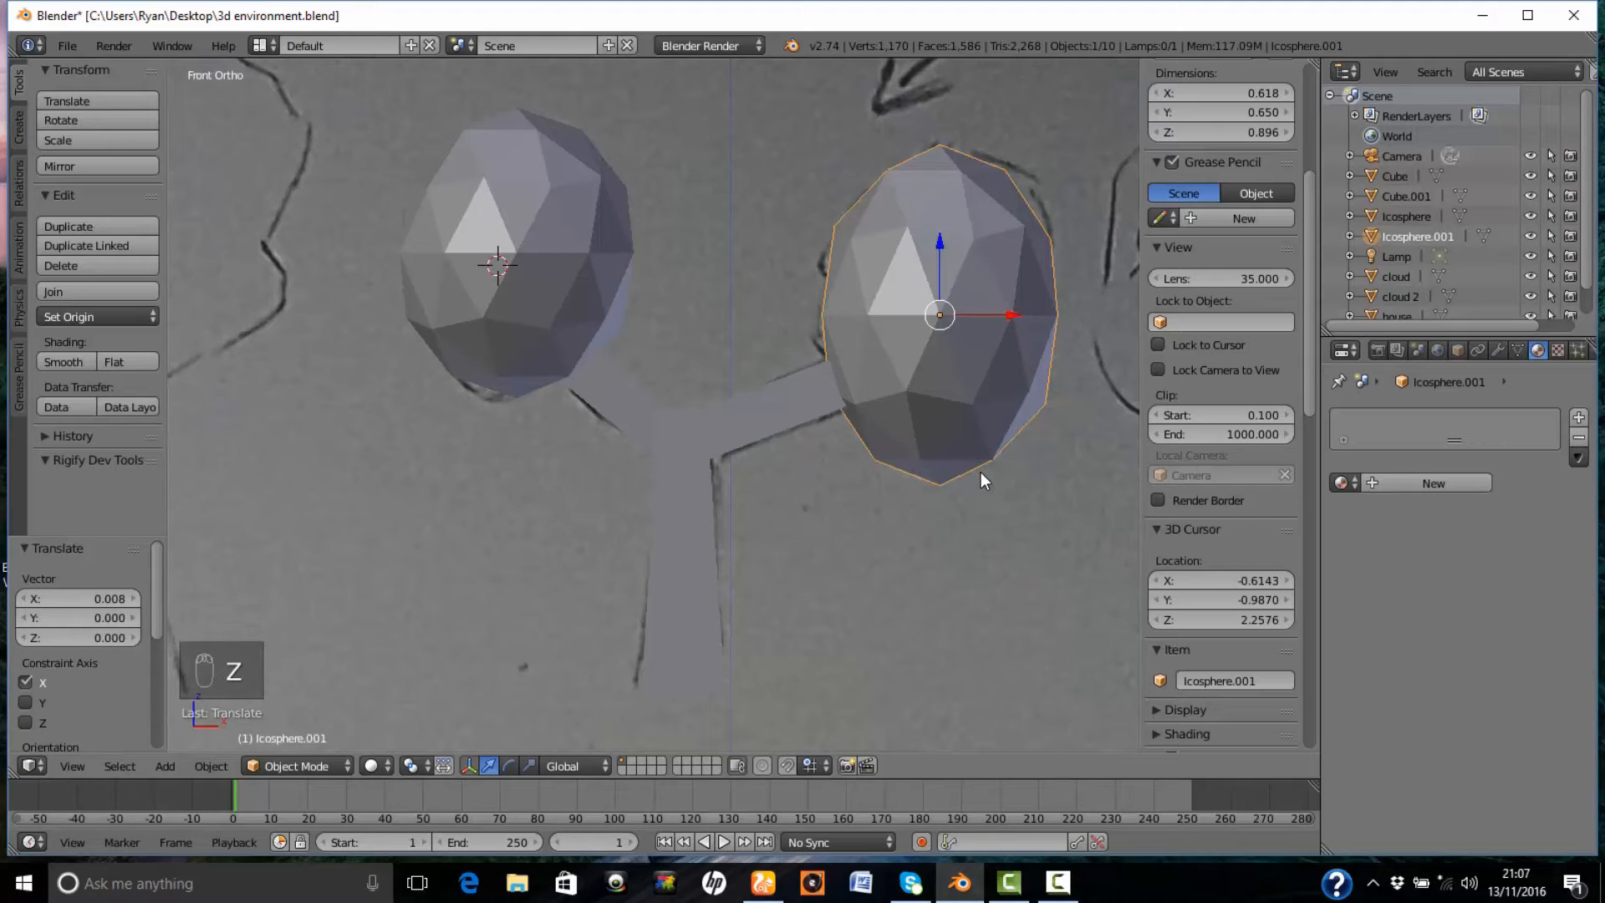
middle_click_drag(1006, 504, 872, 594)
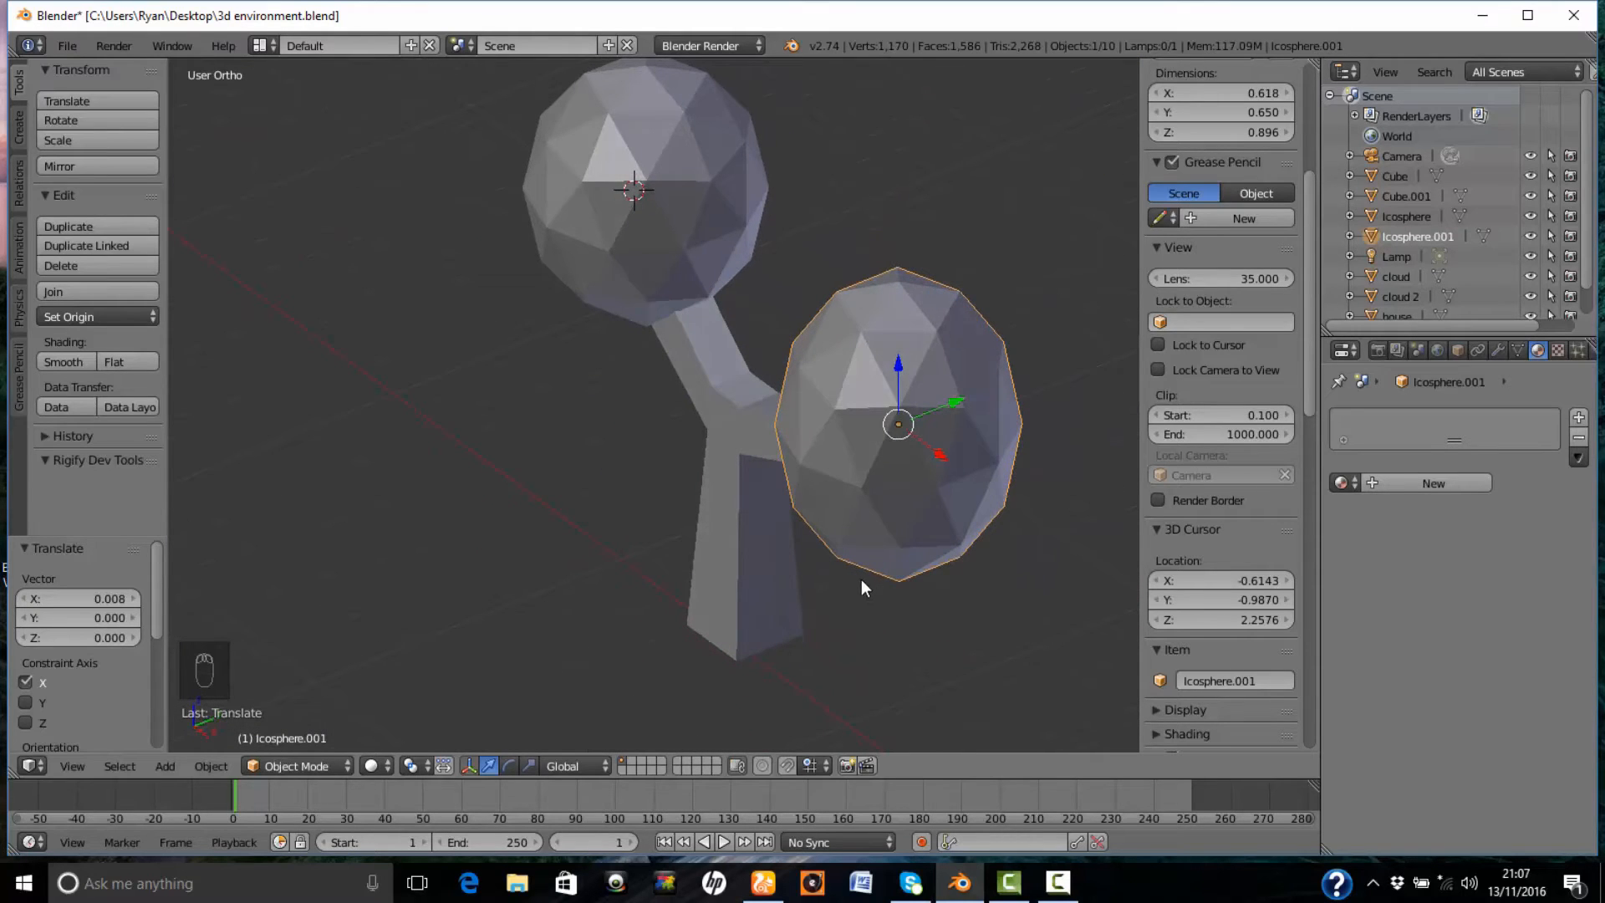
key("KP_1")
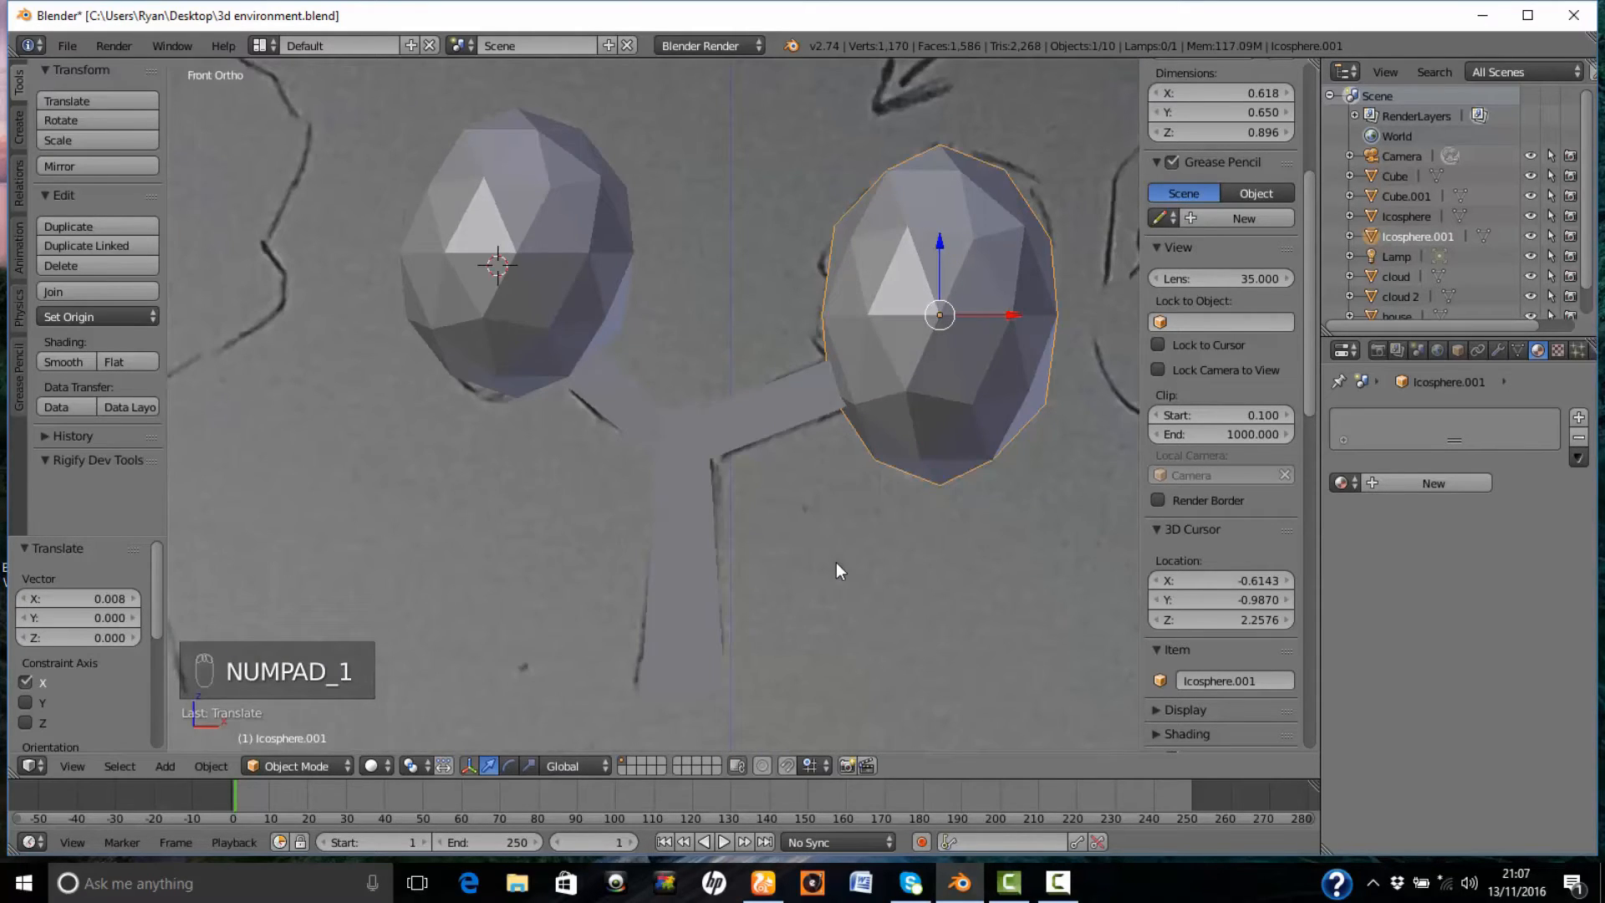
- Assign the existing "tree trunk" material to the forked trunk
right_click(683, 526)
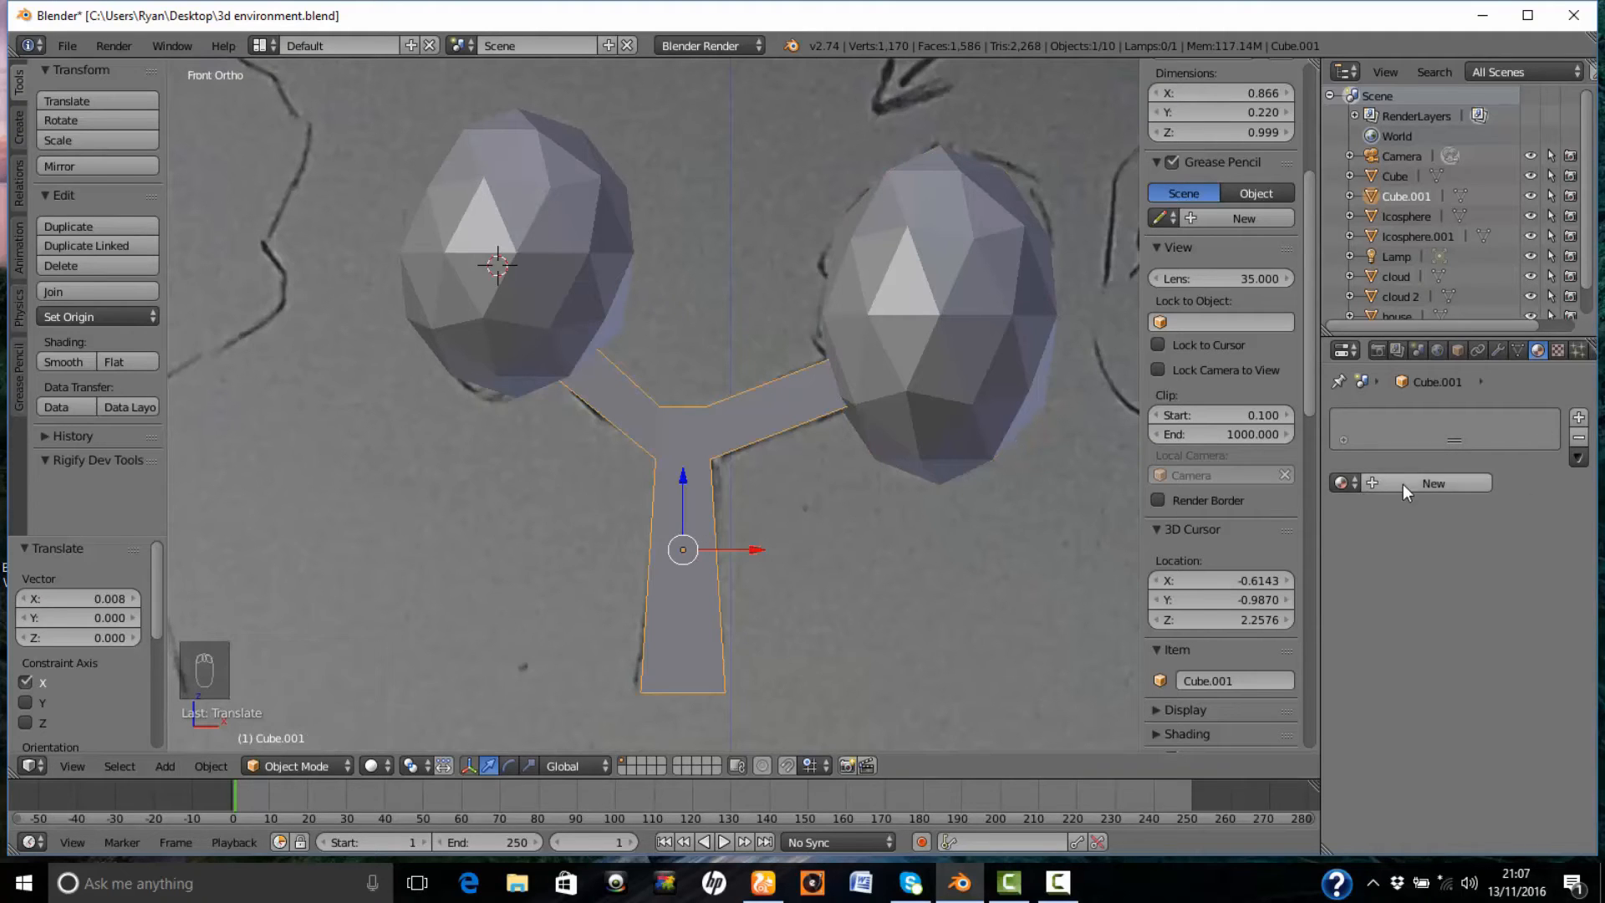
left_click(1354, 484)
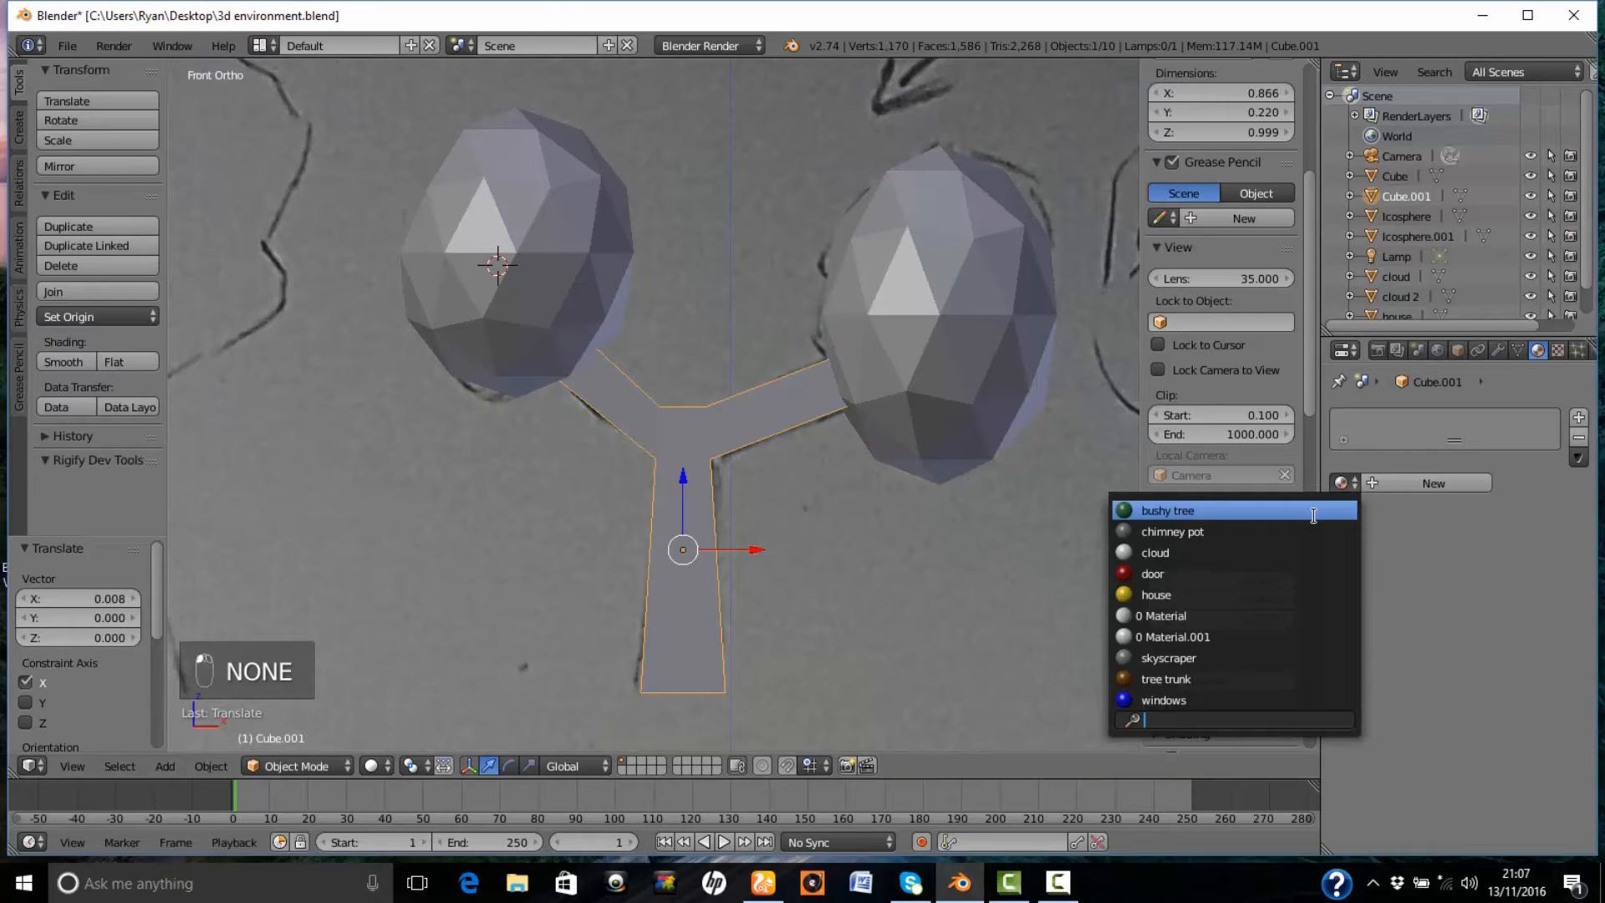
left_click(1203, 678)
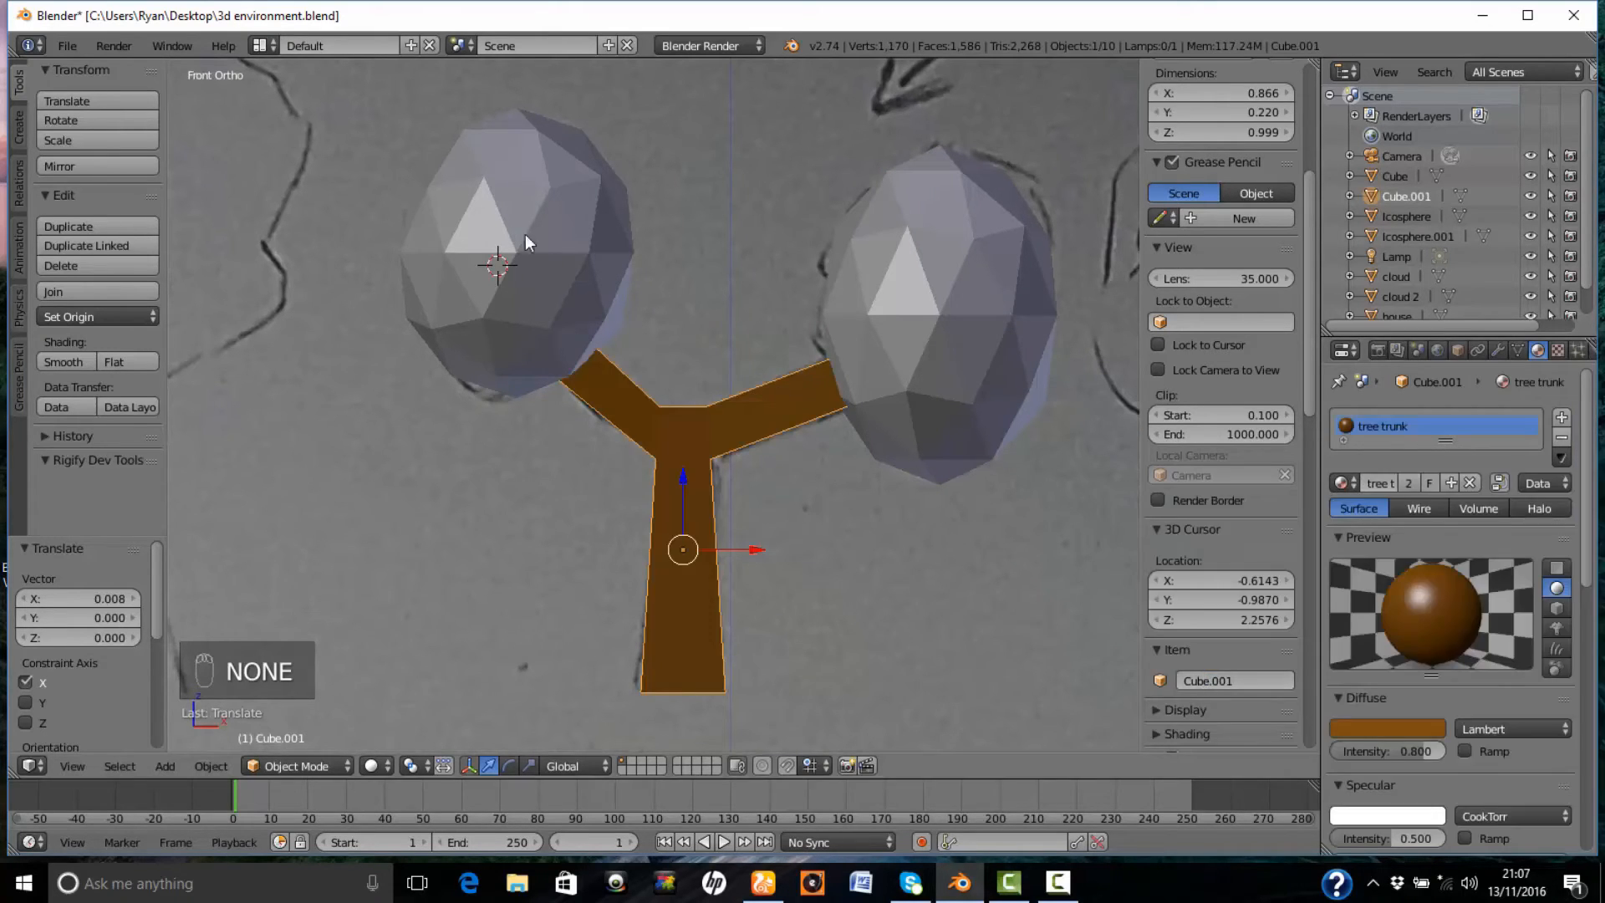
- Assign the existing "bushy tree" material to both foliage spheres of the forked tree
right_click(551, 255)
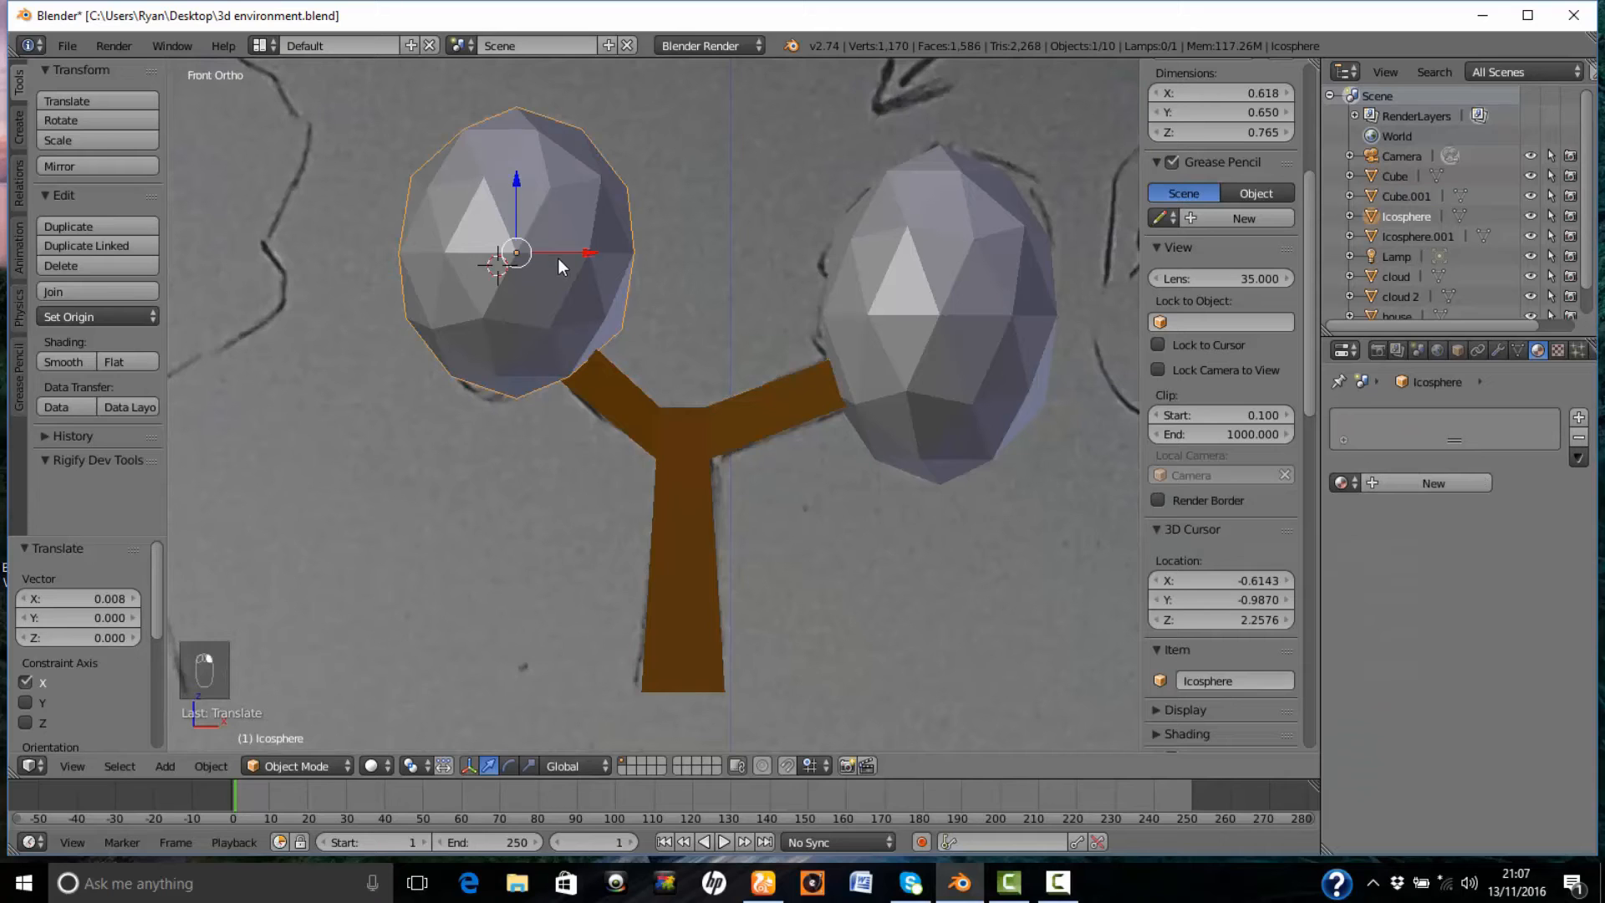
left_click(1353, 486)
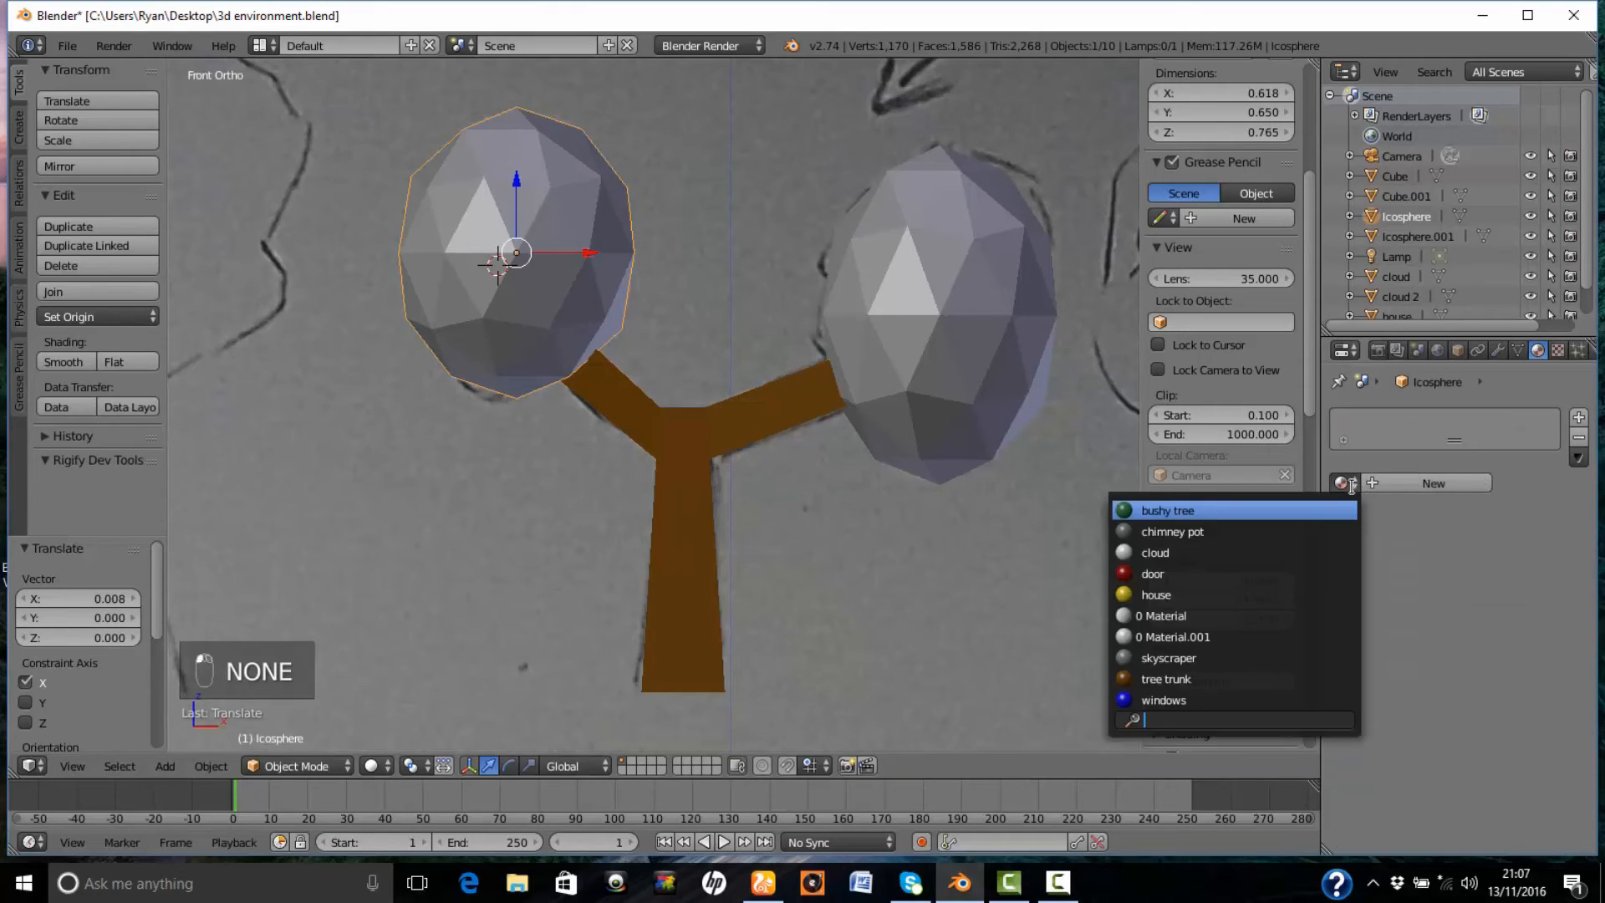
left_click(1270, 511)
right_click(941, 354)
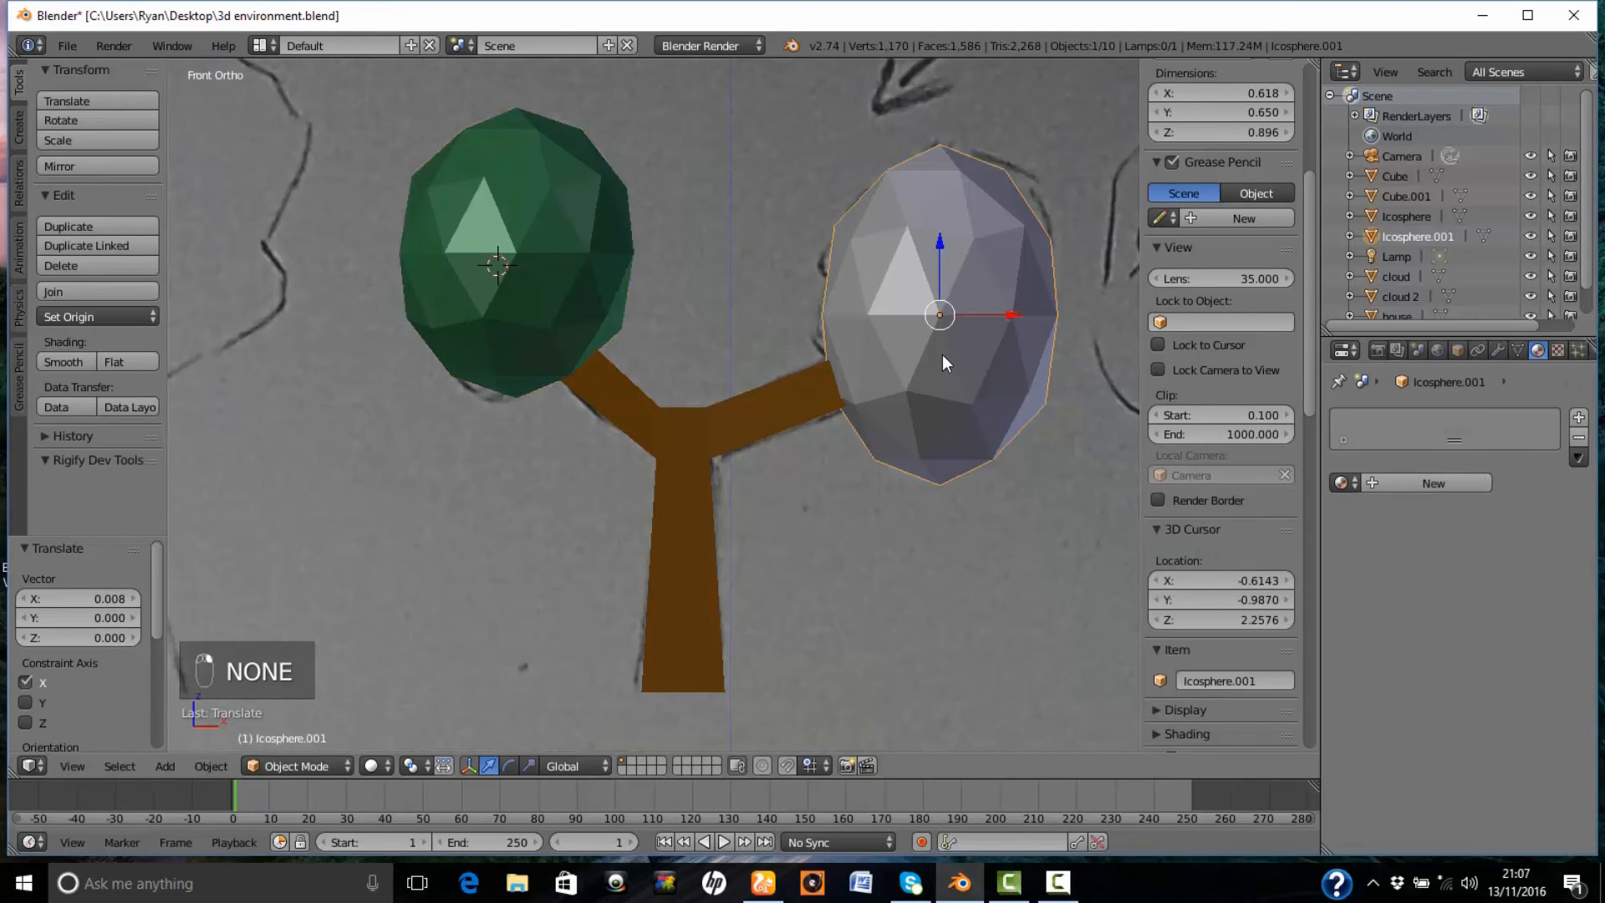
left_click(1354, 486)
left_click(1266, 509)
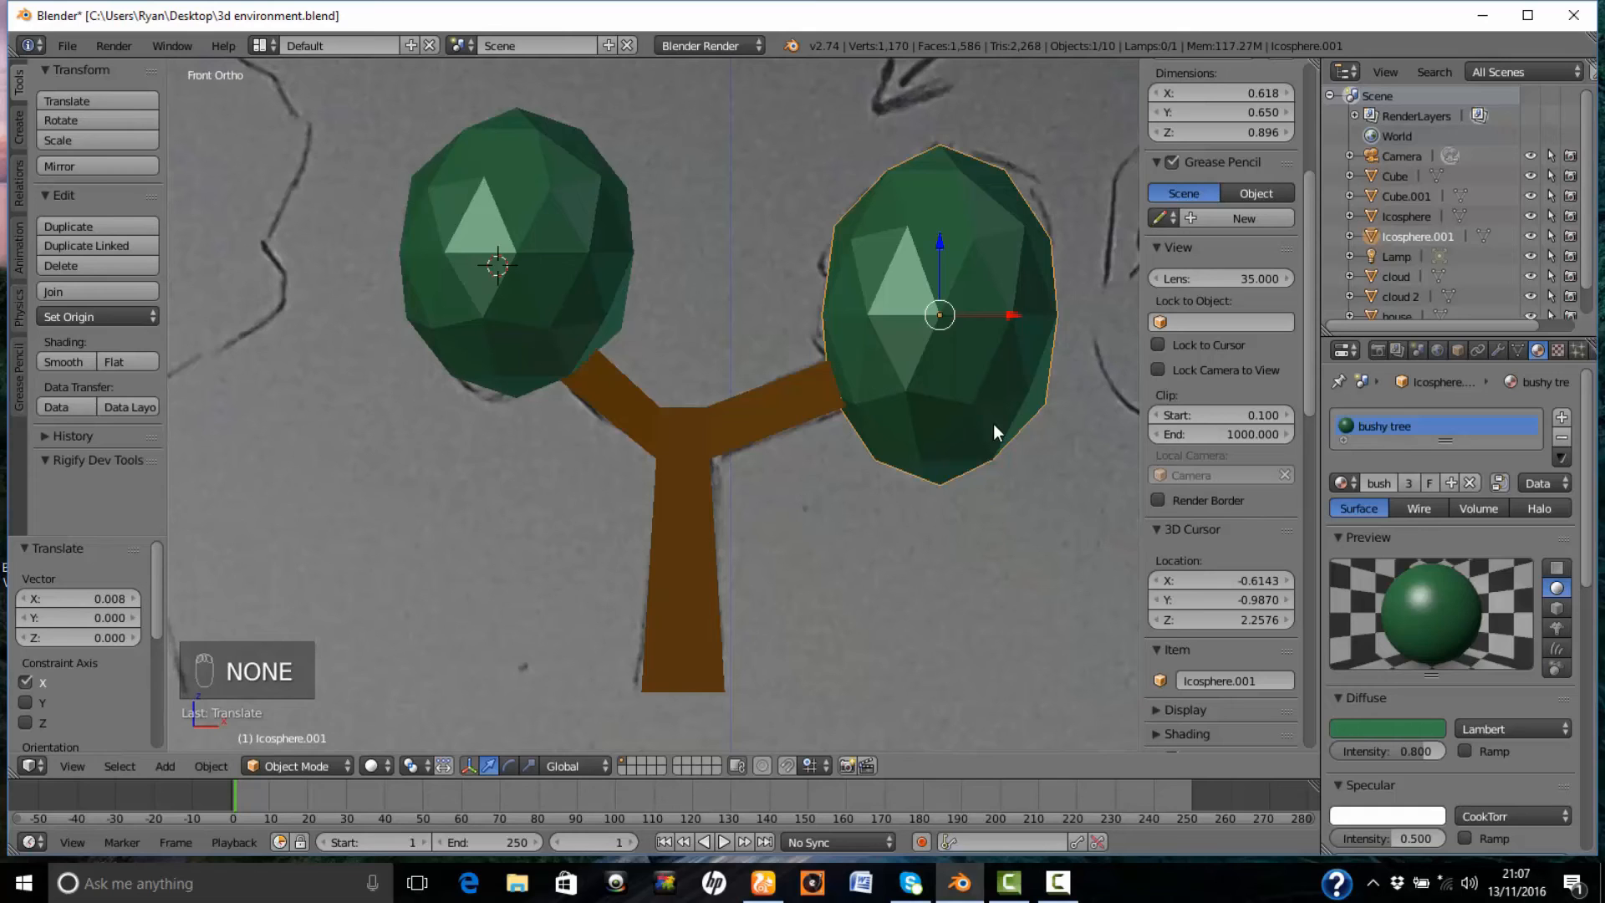
- Join both foliage spheres and the forked trunk into one object, with the trunk as the active object
right_click(559, 288, "shift")
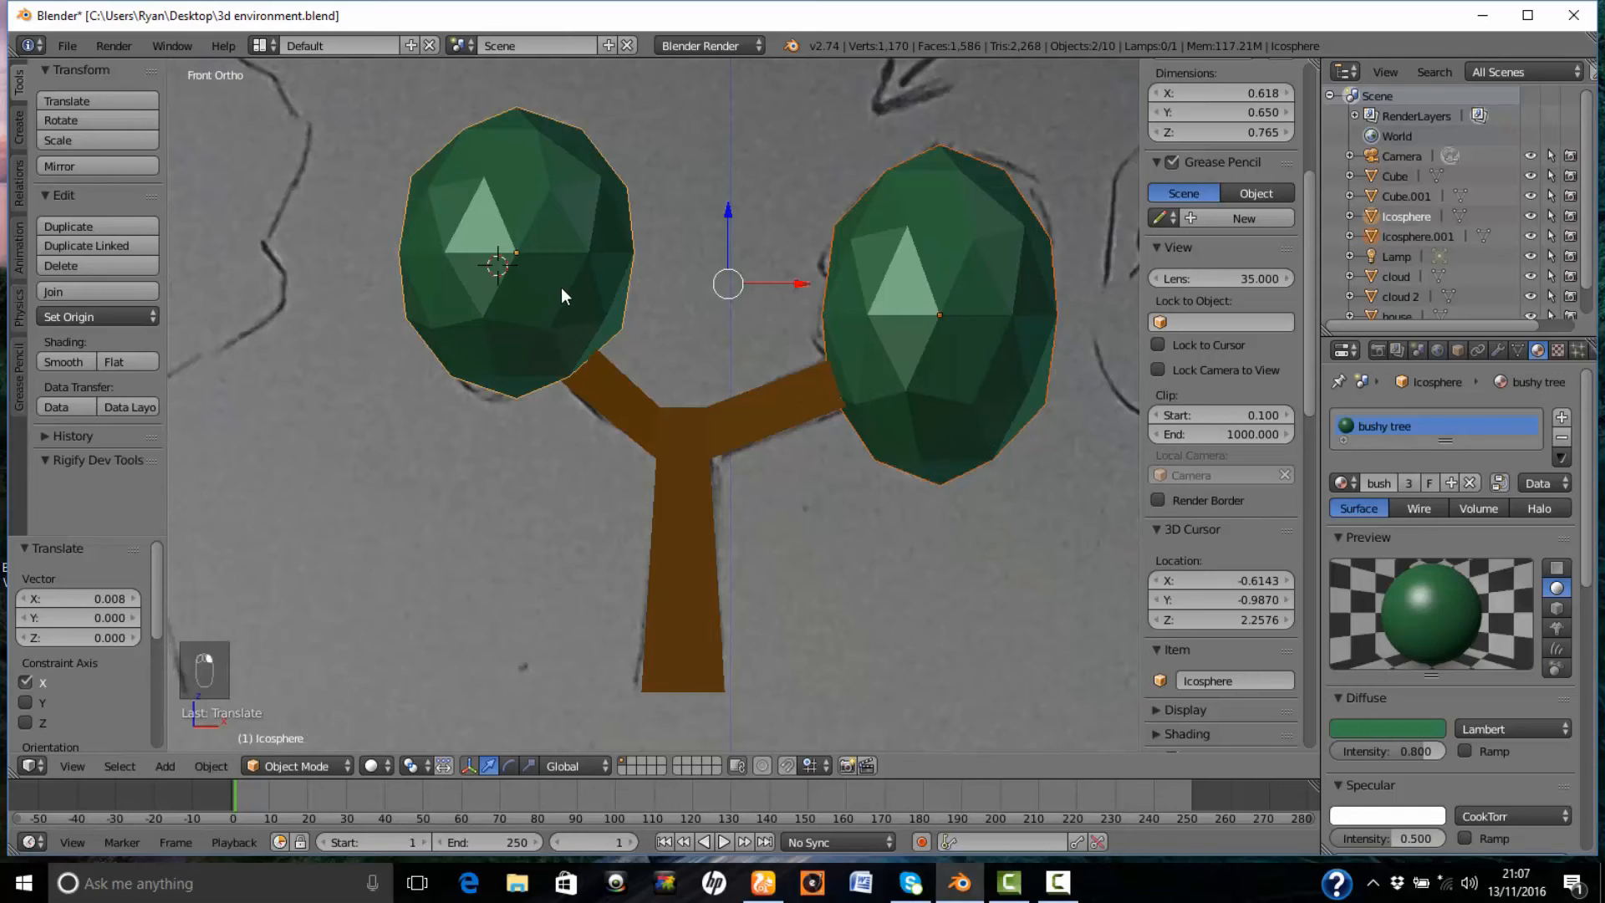
right_click(684, 465, "shift")
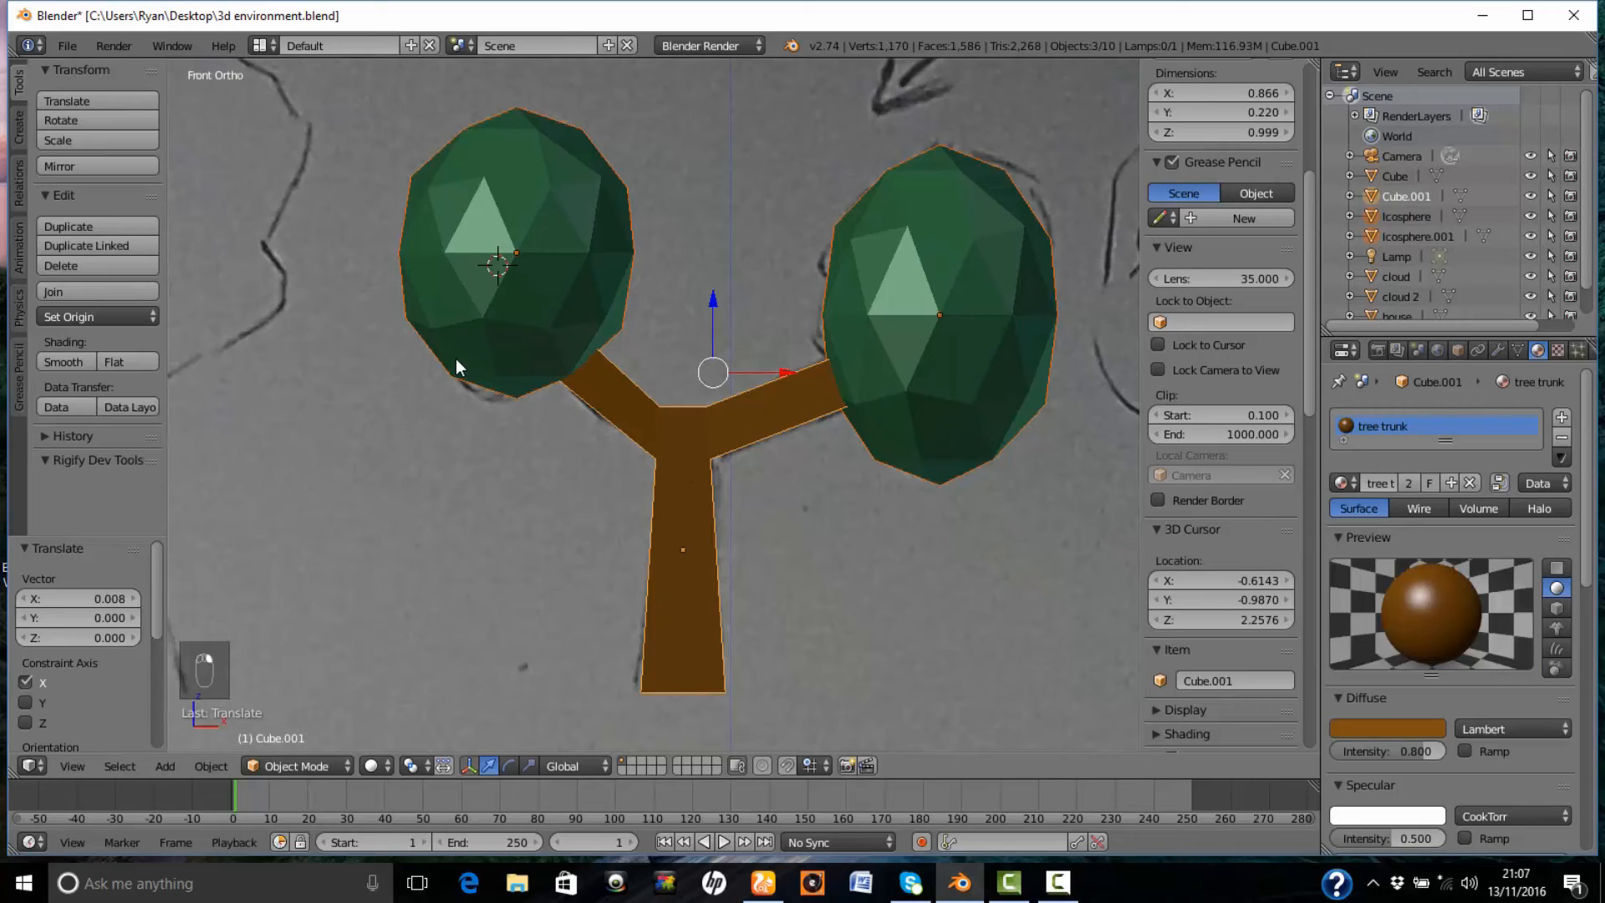
left_click(122, 290)
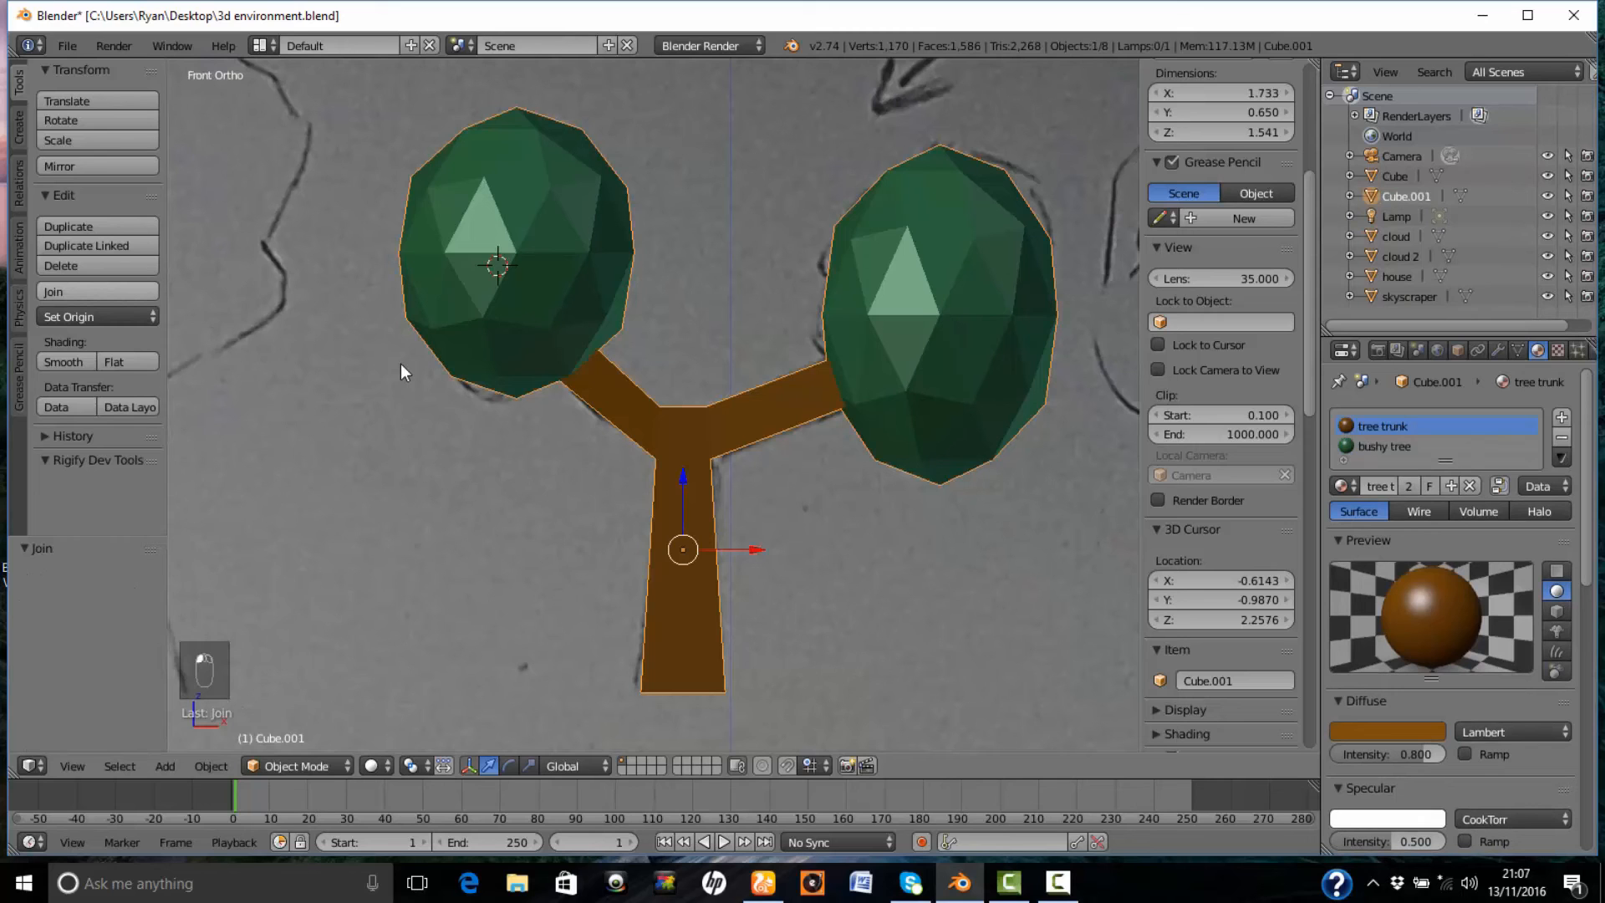
- Move the joined forked tree up along Z, clear of the background sketch and level with the first tree
scroll(600, 429, "down", 6)
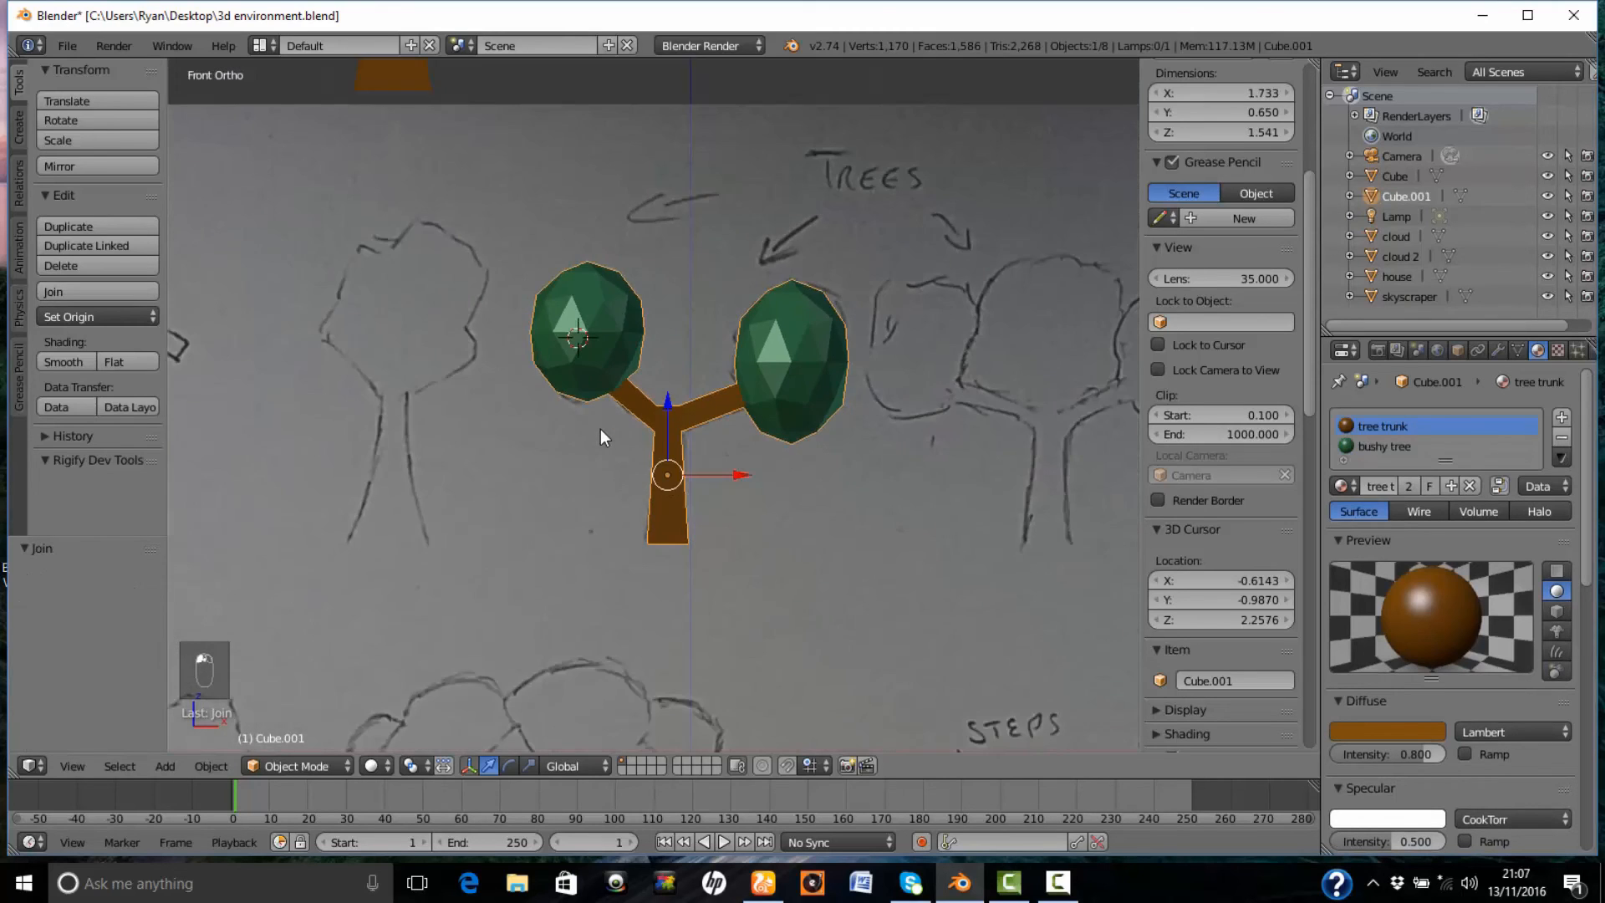
scroll(600, 428, "down", 1)
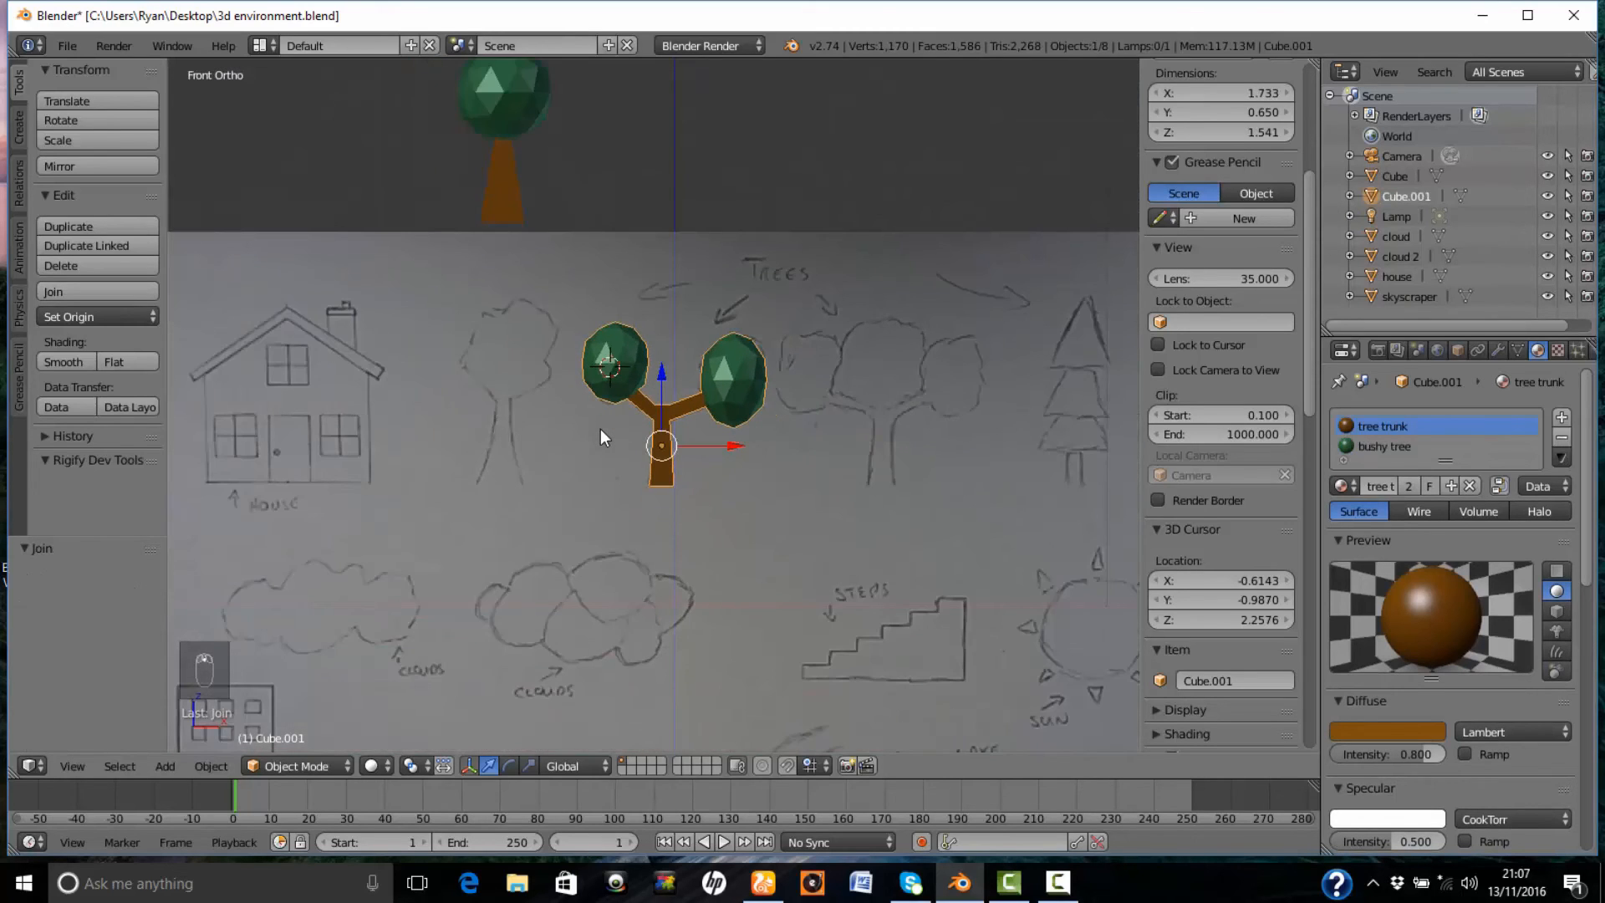
left_click_drag(661, 381, 695, 109)
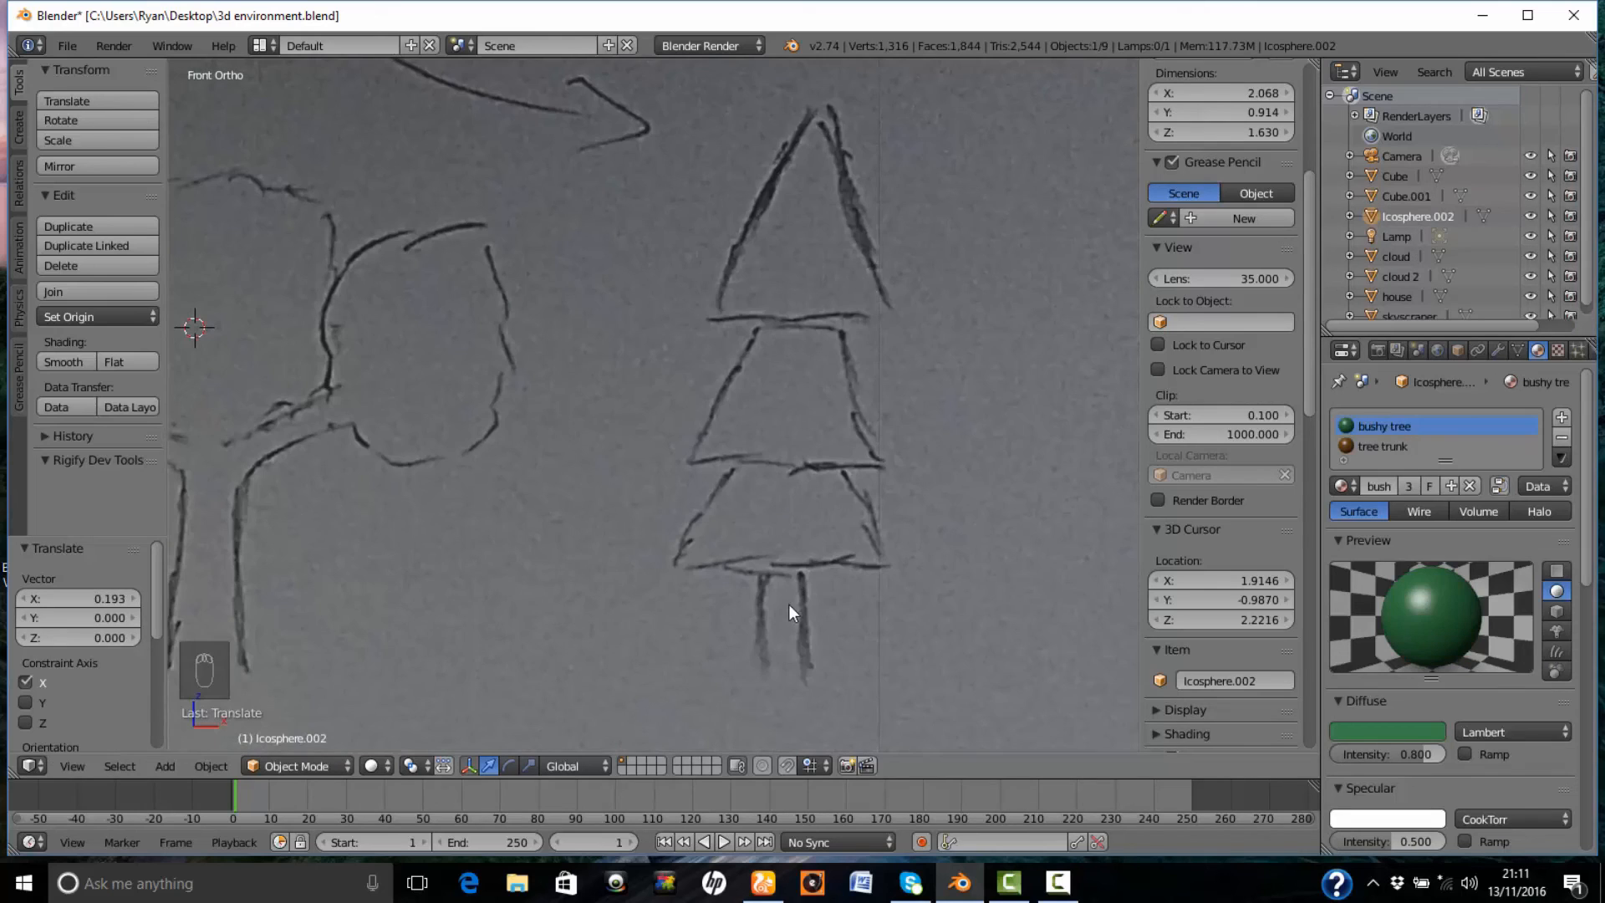
- Add a cylinder at the sketched fir tree's trunk and scale it down to about 0.142 wide
left_click(782, 623)
key("shift+a")
left_click(944, 673)
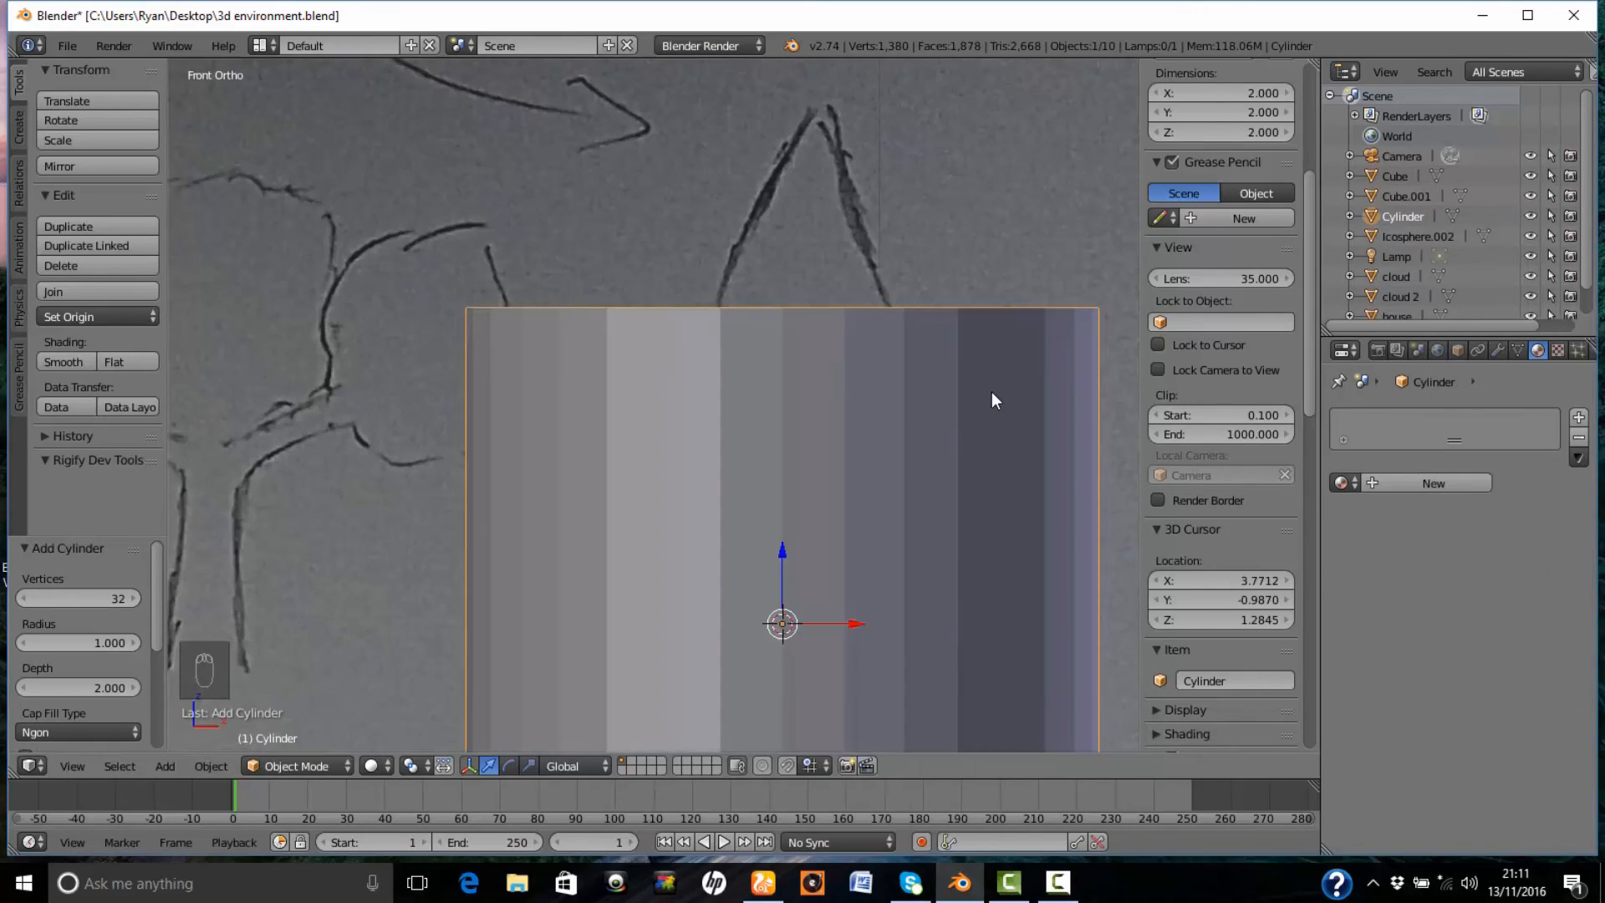
key("s")
left_click(794, 603)
- Stretch the fir trunk cylinder along Z to about 0.342 tall and raise it about 0.035
key("g")
key("z")
key("a")
key("z")
key("z")
key("s")
key("s")
left_click(785, 552)
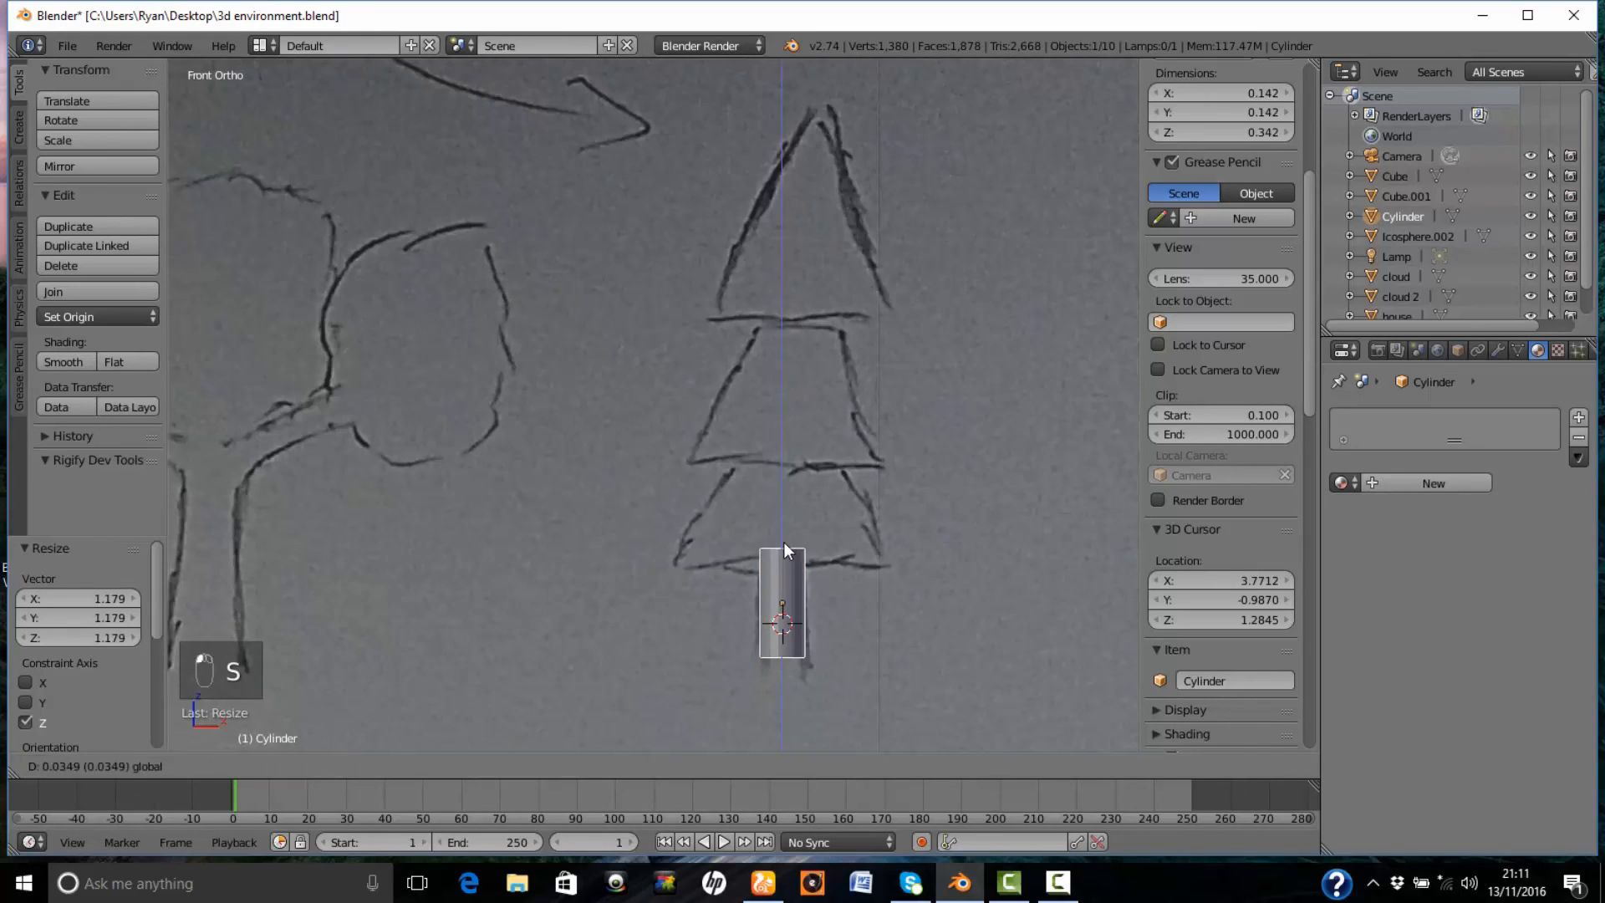
- Scale the fir trunk's top vertices inward to taper it, and place the 3D cursor in the sketch's lowest foliage tier
key("Tab")
key("a")
key("a")
key("b")
key("z")
key("a")
key("b")
left_click_drag(741, 537, 911, 570)
key("s")
left_click(890, 545)
key("z")
key("Tab")
left_click(785, 504)
key("shift+a")
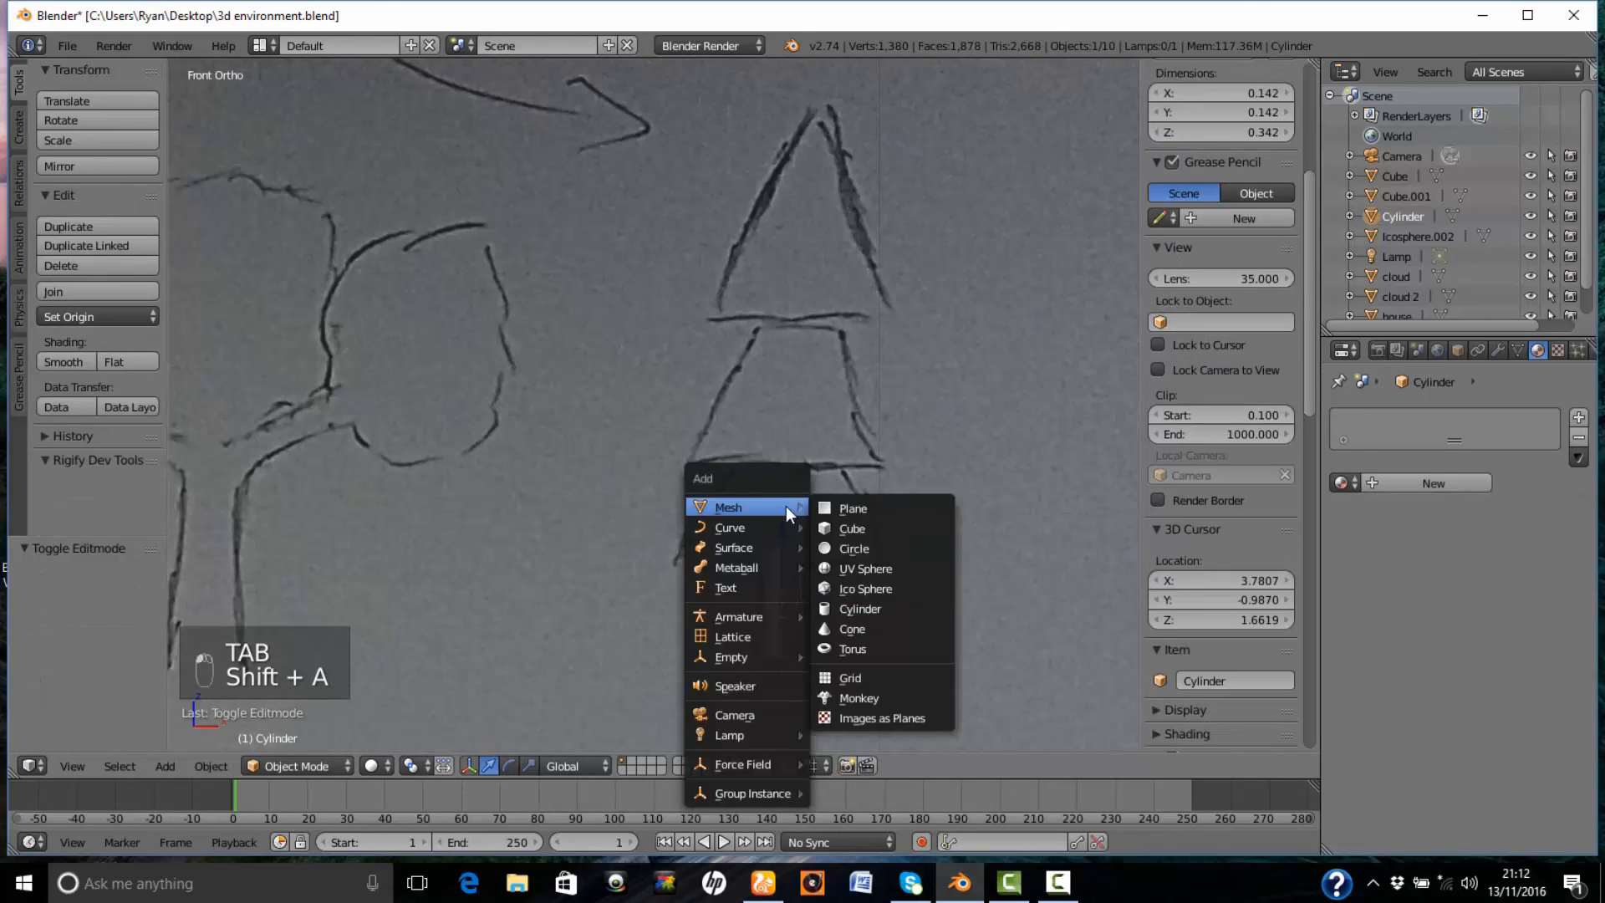
left_click(932, 587)
key("x")
left_click(786, 527)
- Add a 10-vertex cone at the 3D cursor and scale it down to about 0.620 tall
key("shift+a")
left_click(867, 645)
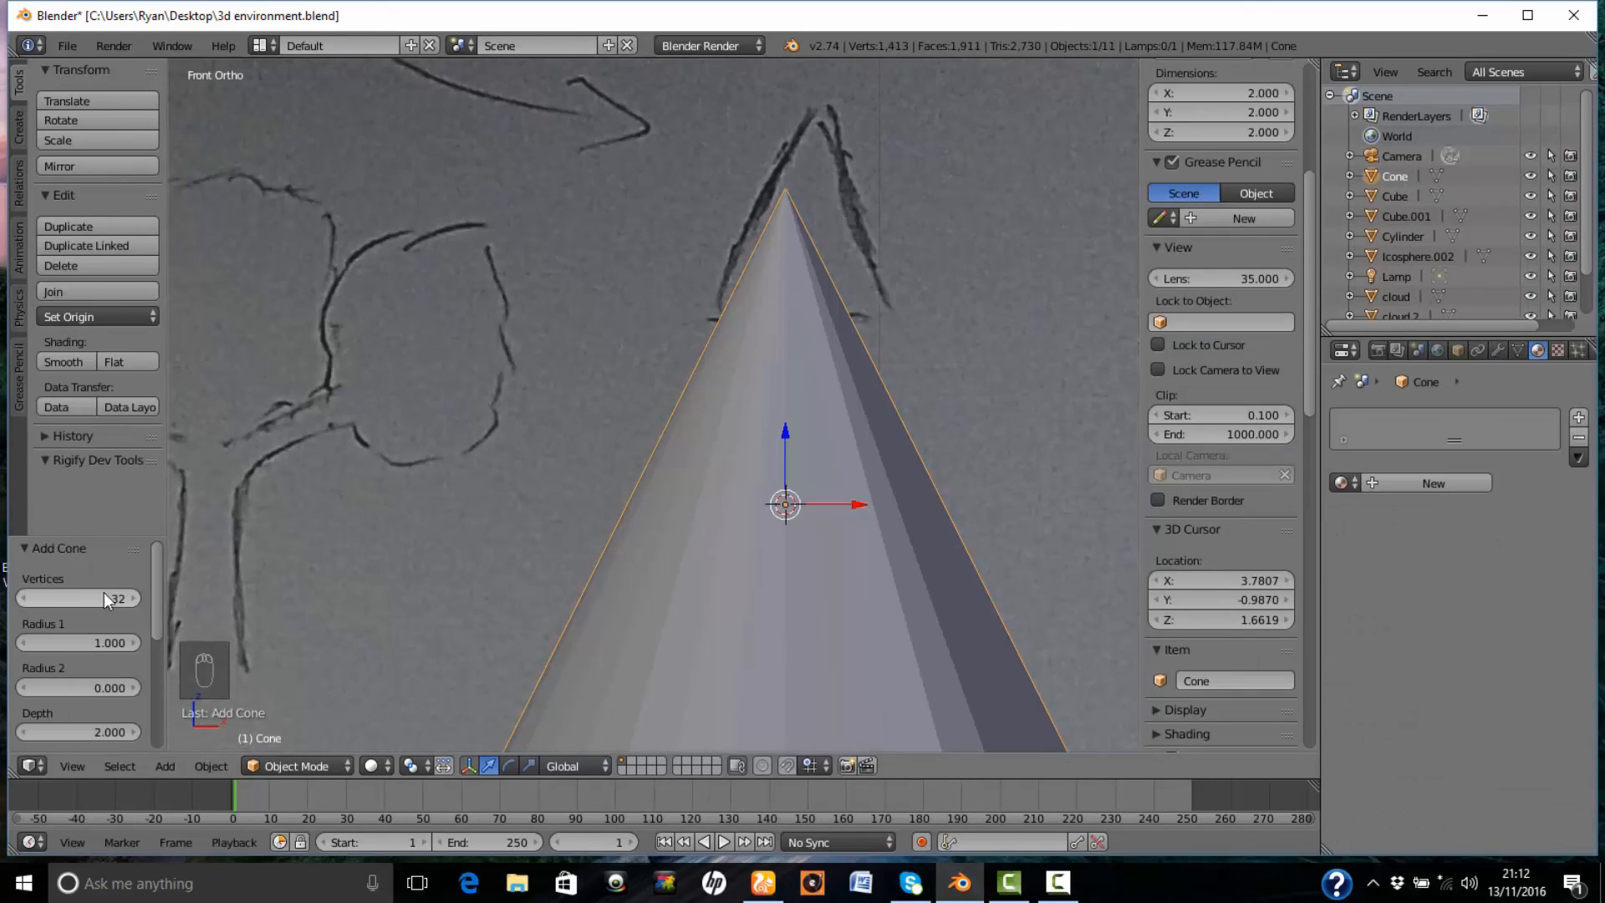
scroll(745, 488, "down", 4)
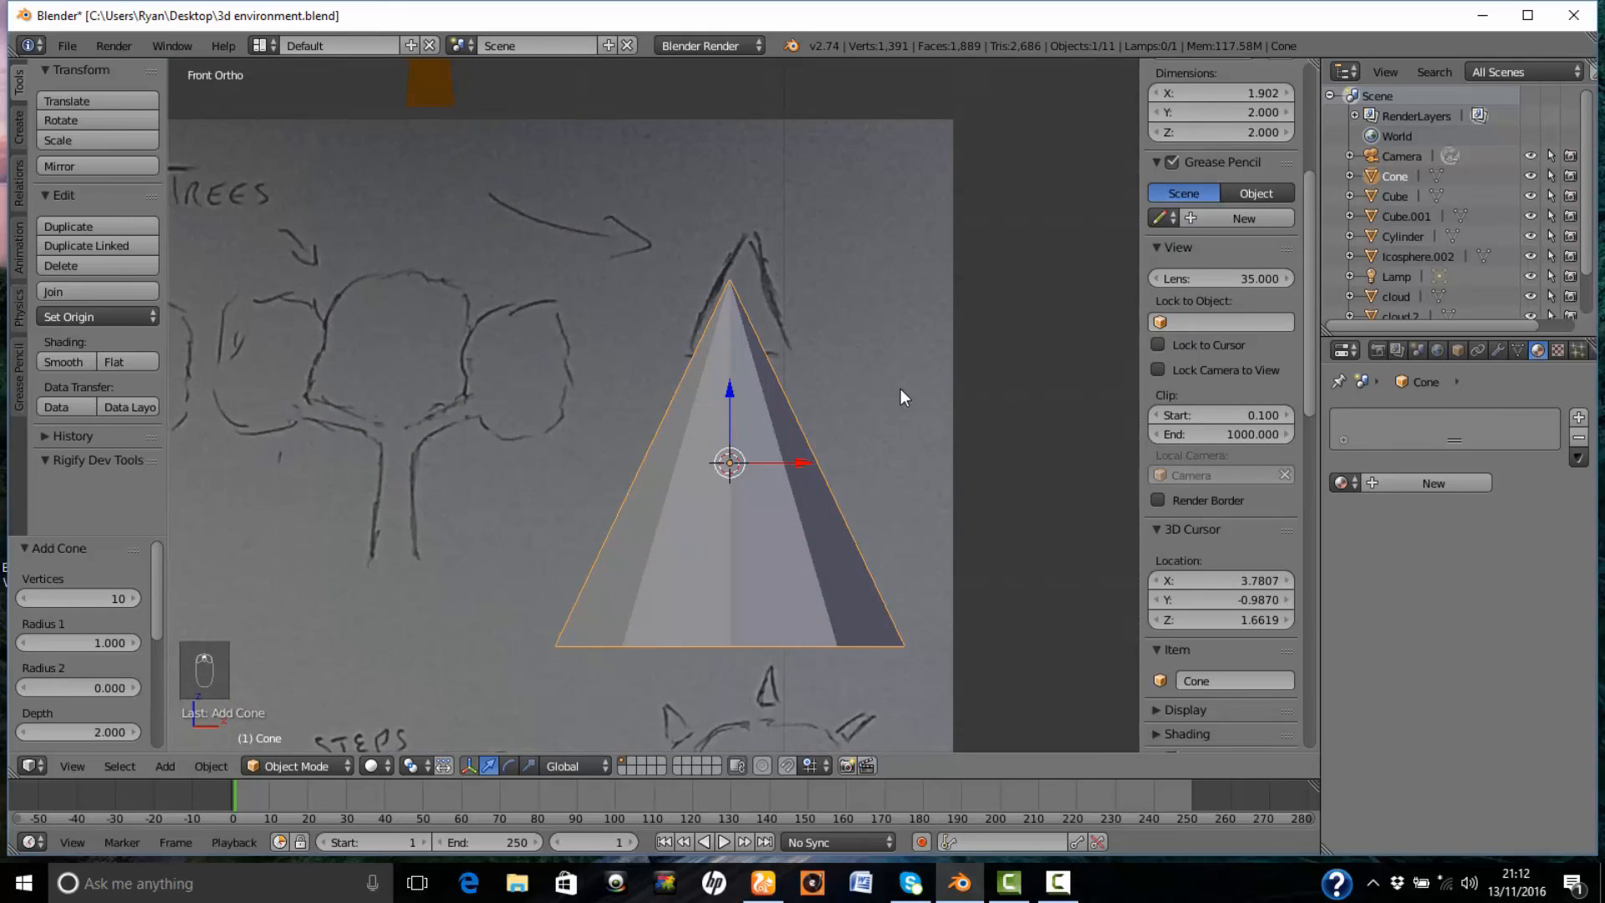
key("s")
left_click(789, 438)
- Raise the cone about 0.121 along Z onto the trunk and enlarge it to about 0.643 tall for the lowest tier
key("g")
key("z")
left_click(732, 374)
scroll(941, 519, "up", 4)
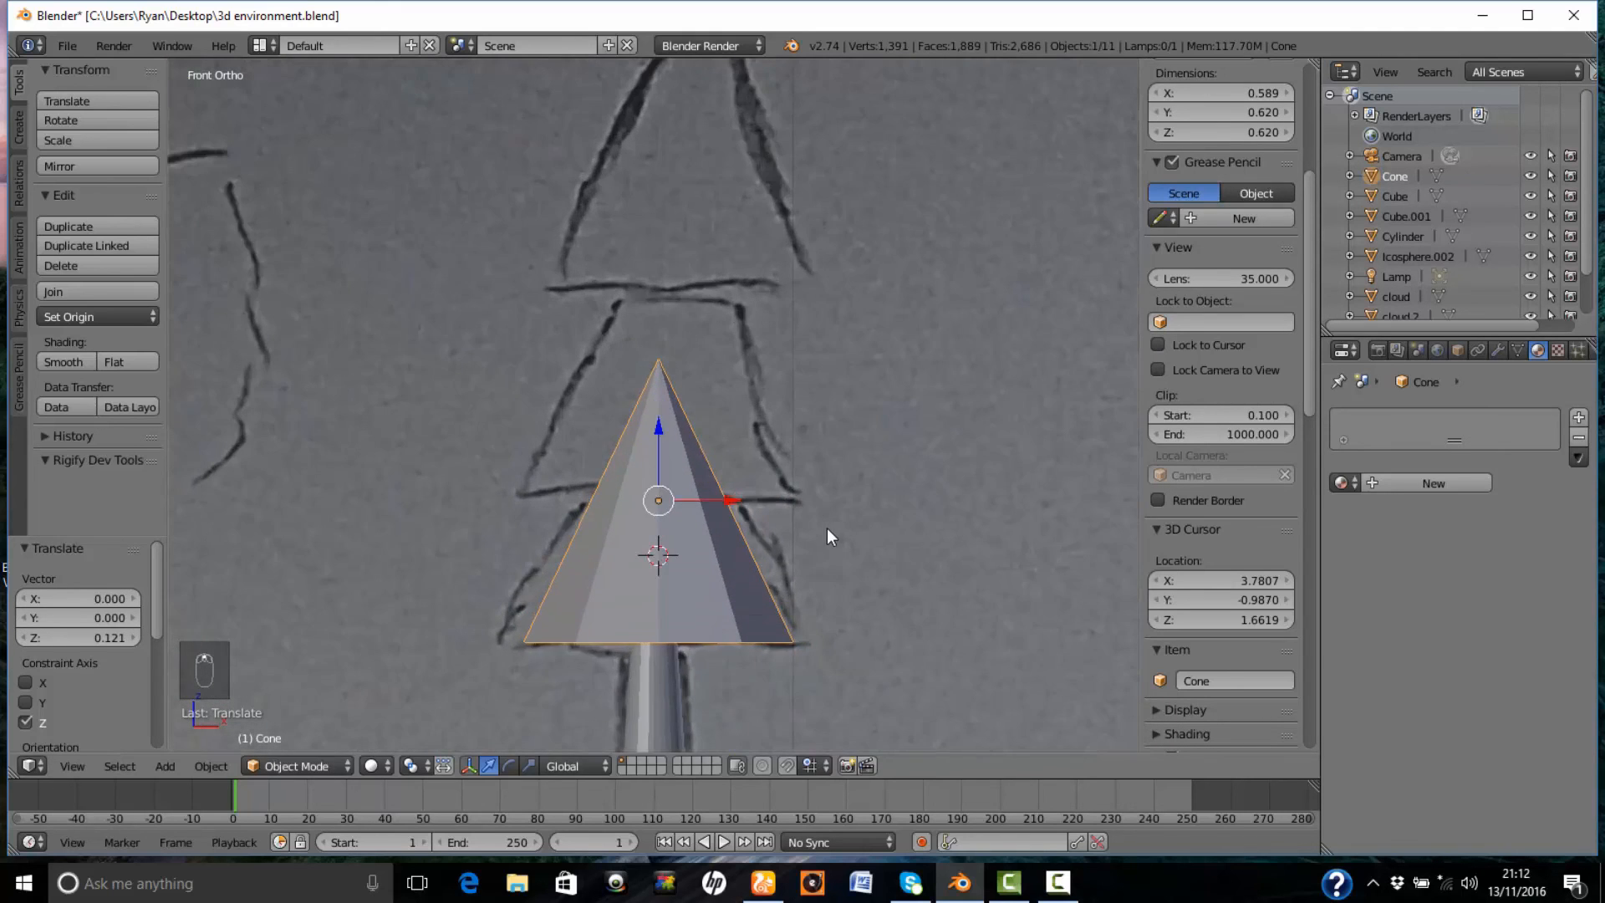
key("s")
left_click(834, 523)
- Duplicate the cone twice, moving each copy up along Z to form the fir tree's middle and top tiers
key("shift+d")
key("z")
left_click(662, 273)
middle_click_drag(945, 322, 859, 450, "shift")
key("shift+d")
key("z")
left_click(668, 239)
scroll(669, 242, "down", 4)
- Create a dark green material named "fir tree" on the top cone and assign it to the lower cones as well
left_click(1421, 483)
left_click(1420, 706)
left_click(1311, 499)
left_click_drag(1429, 485, 1430, 545)
left_click(1391, 484)
type("fir tree")
key("Return")
right_click(619, 470)
left_click(1341, 483)
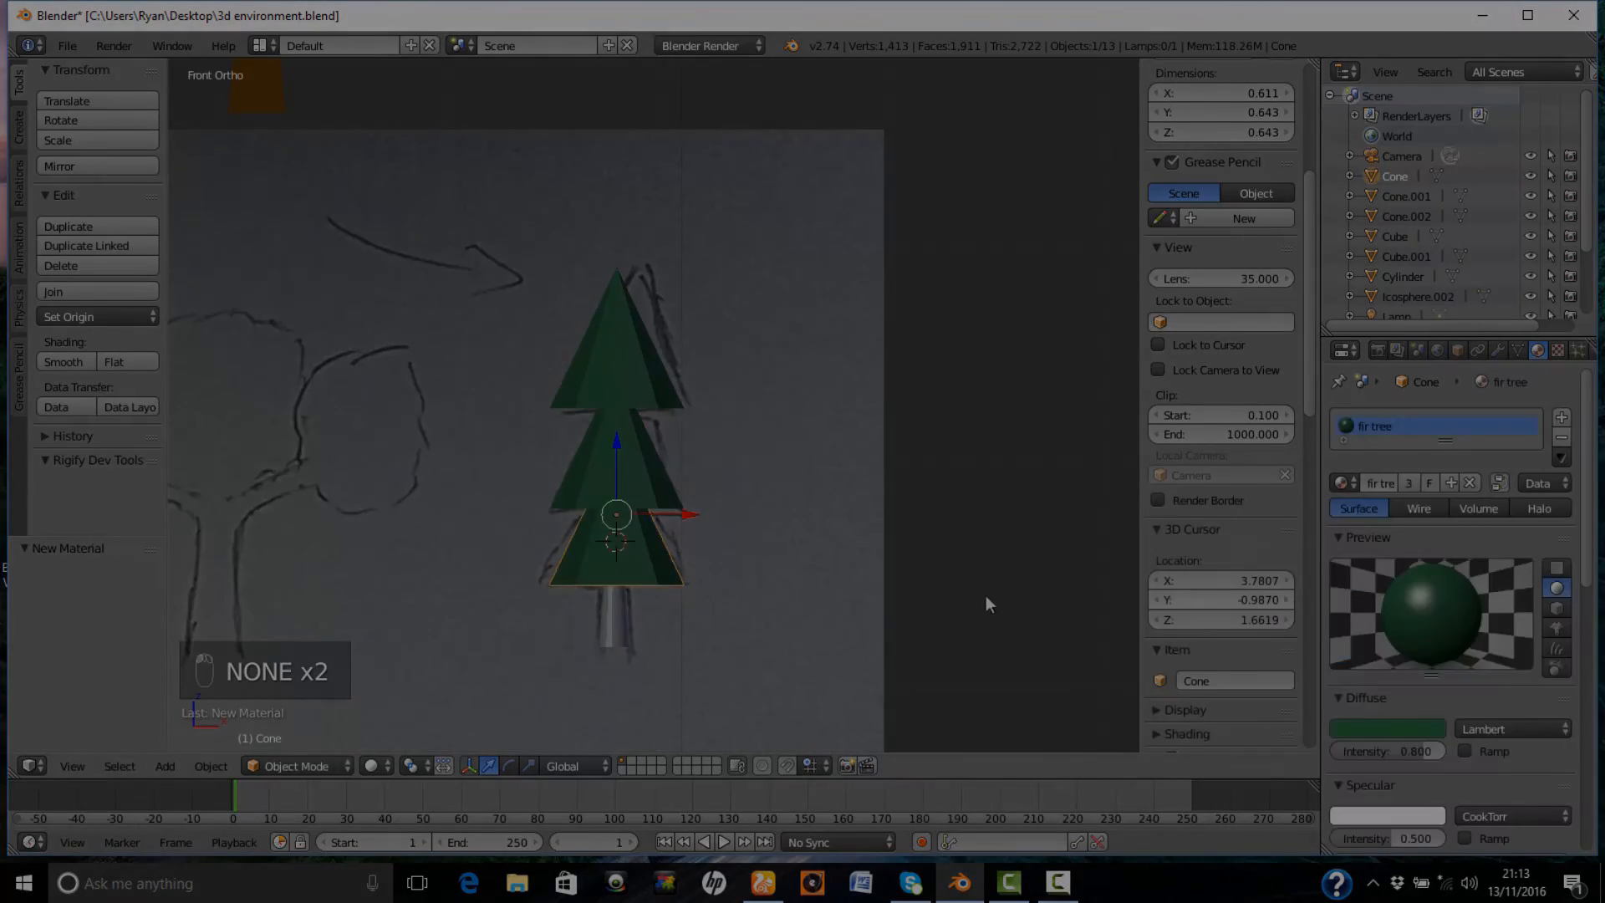